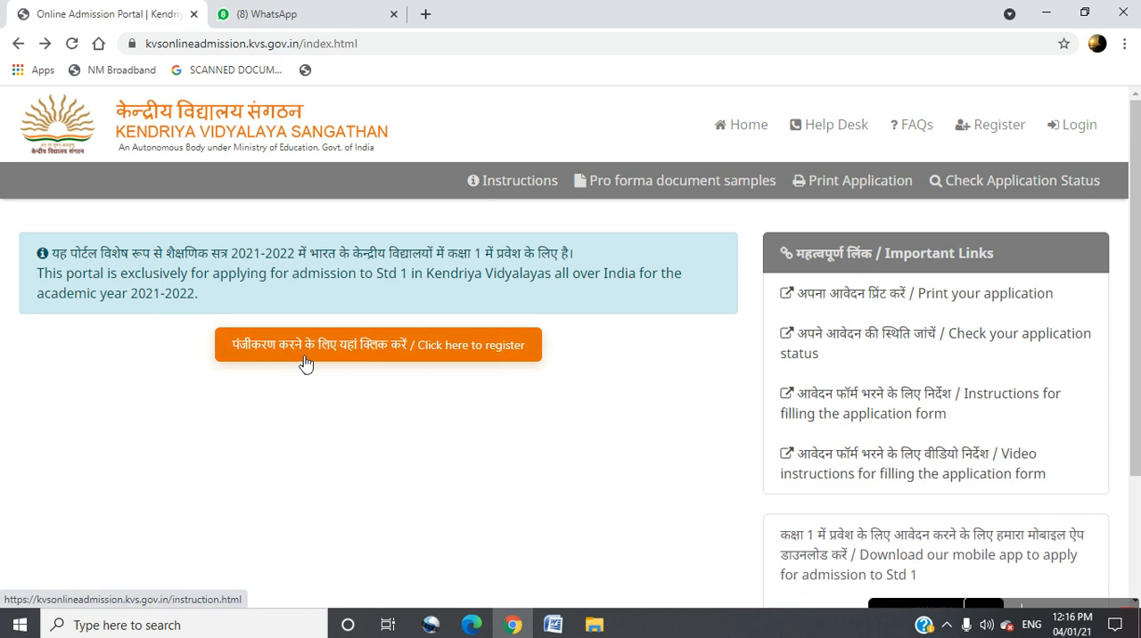
- Start a new registration and look through the general instructions for Std 1 admission
{"action": "left_click", "coordinate": [395, 356]}
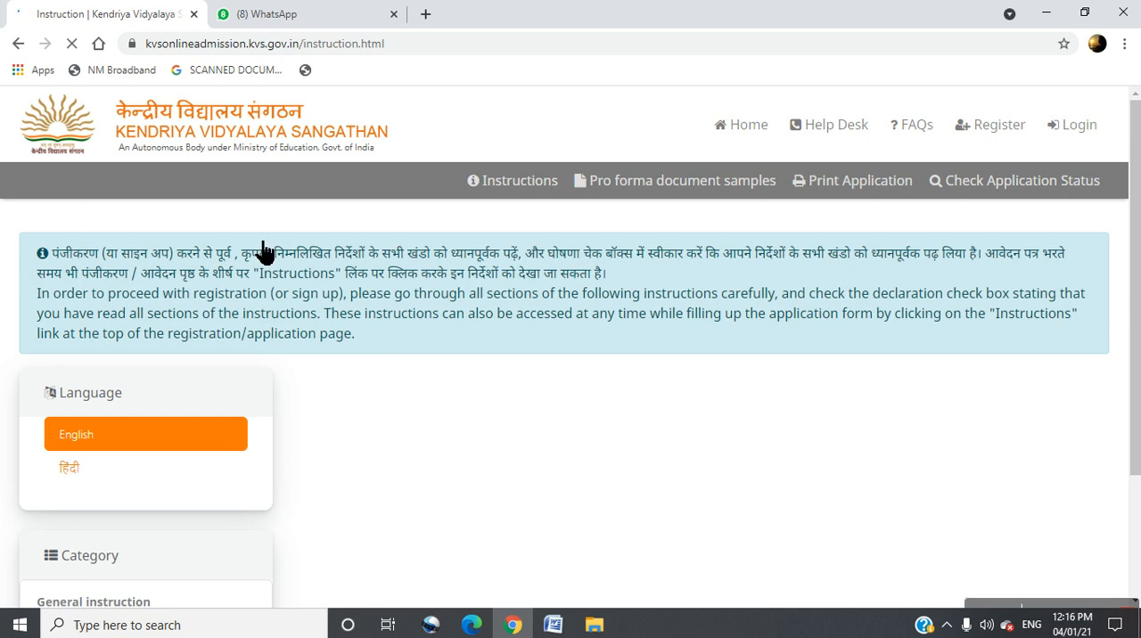
{"action": "scroll", "coordinate": [262, 250], "scroll_direction": "down", "scroll_amount": 3}
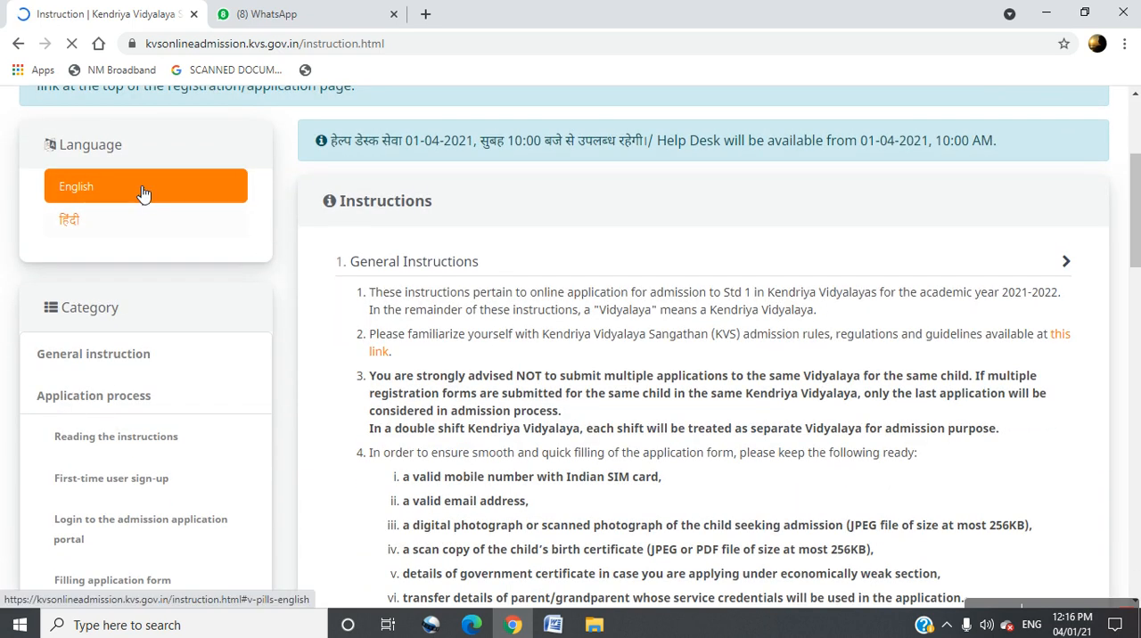
{"action": "scroll", "coordinate": [127, 190], "scroll_direction": "down", "scroll_amount": 3}
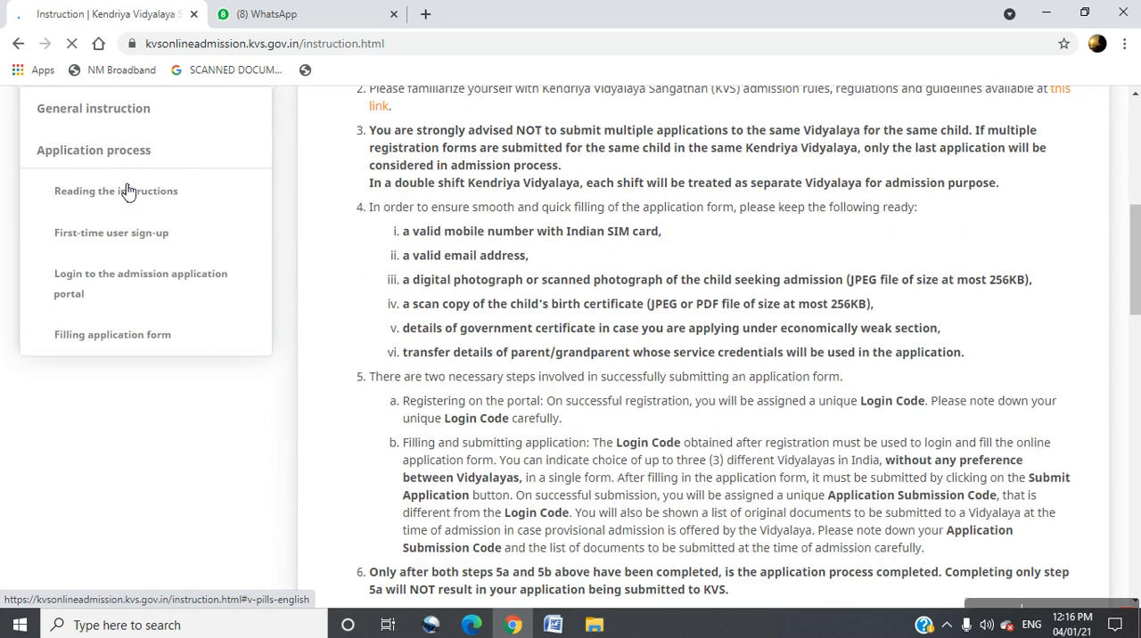
{"action": "scroll", "coordinate": [542, 287], "scroll_direction": "up", "scroll_amount": 5}
{"action": "scroll", "coordinate": [542, 287], "scroll_direction": "down", "scroll_amount": 15}
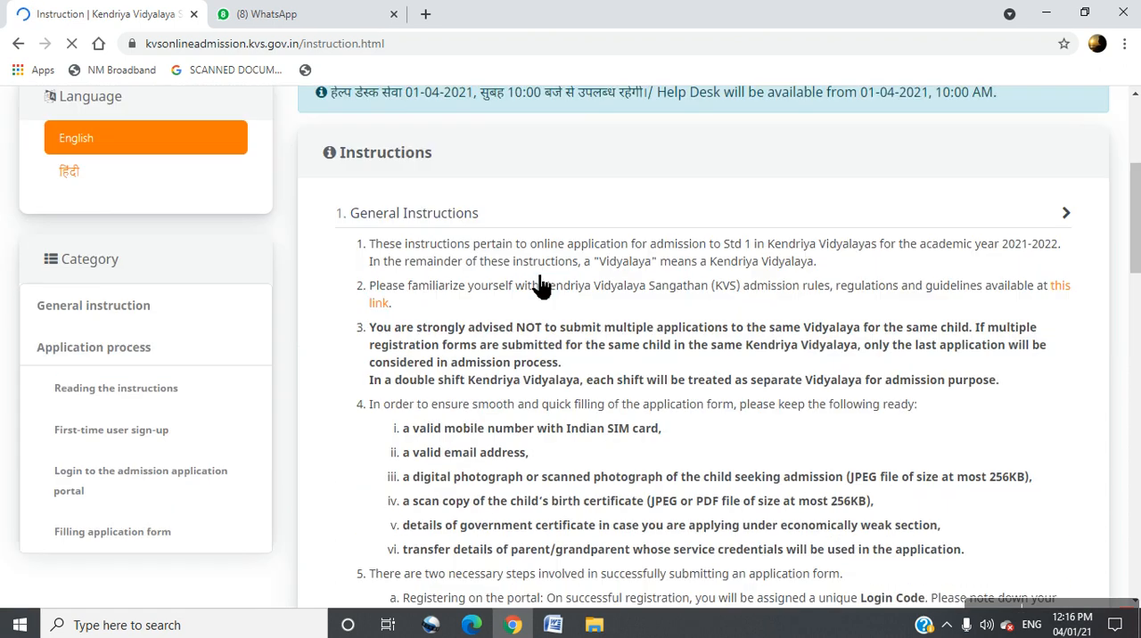
{"action": "scroll", "coordinate": [540, 282], "scroll_direction": "down", "scroll_amount": 5}
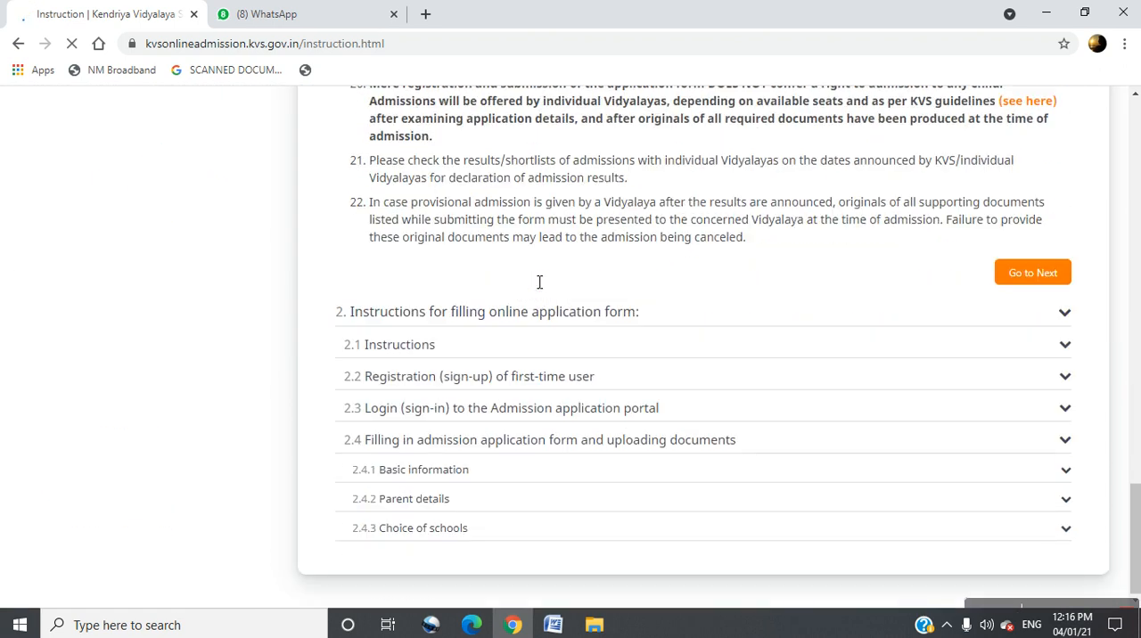
- Go through the remaining instruction sections, accept the declaration of having read them, and proceed to the registration form
{"action": "left_click", "coordinate": [1035, 274]}
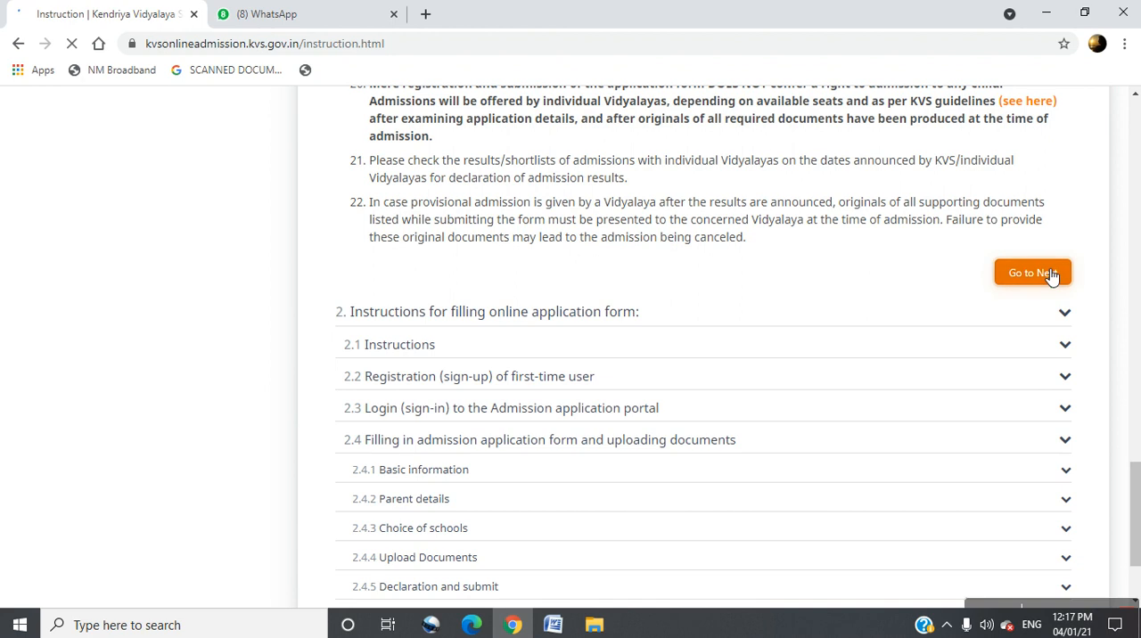
{"action": "scroll", "coordinate": [817, 310], "scroll_direction": "up", "scroll_amount": 16}
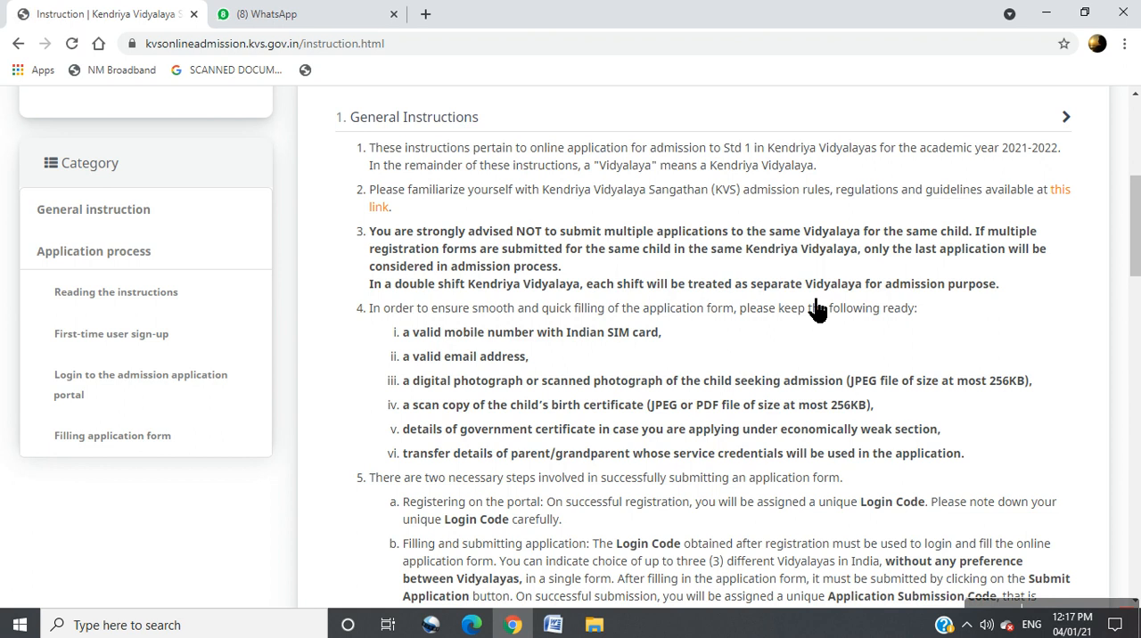
{"action": "scroll", "coordinate": [818, 303], "scroll_direction": "down", "scroll_amount": 15}
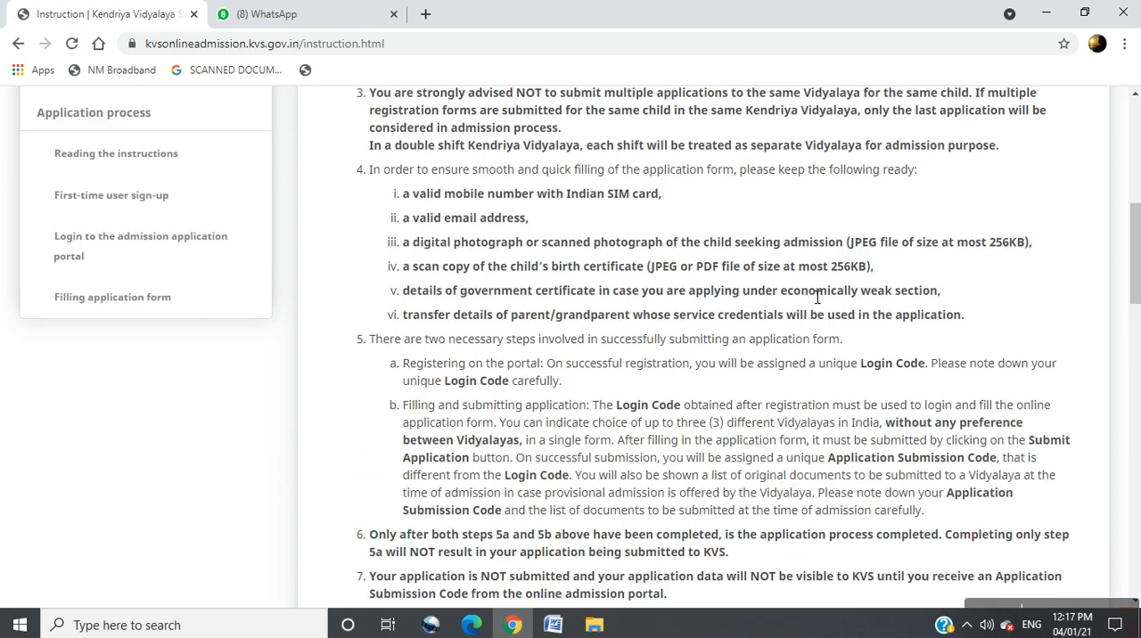
{"action": "scroll", "coordinate": [818, 296], "scroll_direction": "down", "scroll_amount": 10}
{"action": "scroll", "coordinate": [819, 296], "scroll_direction": "up", "scroll_amount": 5}
{"action": "scroll", "coordinate": [838, 295], "scroll_direction": "down", "scroll_amount": 5}
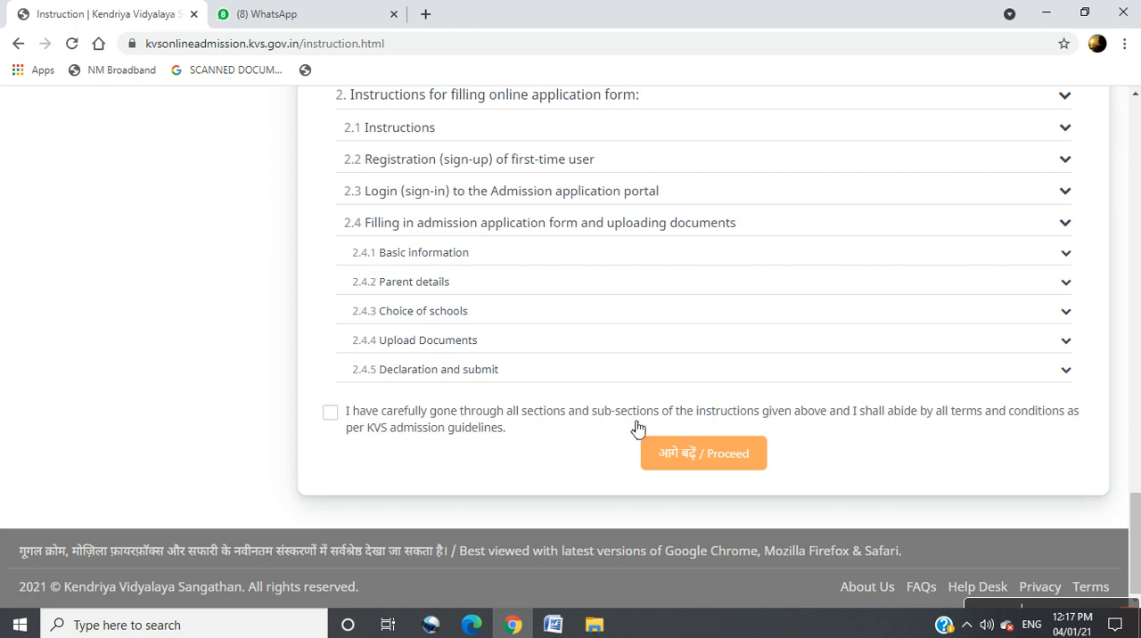
{"action": "left_click", "coordinate": [330, 412]}
{"action": "left_click", "coordinate": [719, 466]}
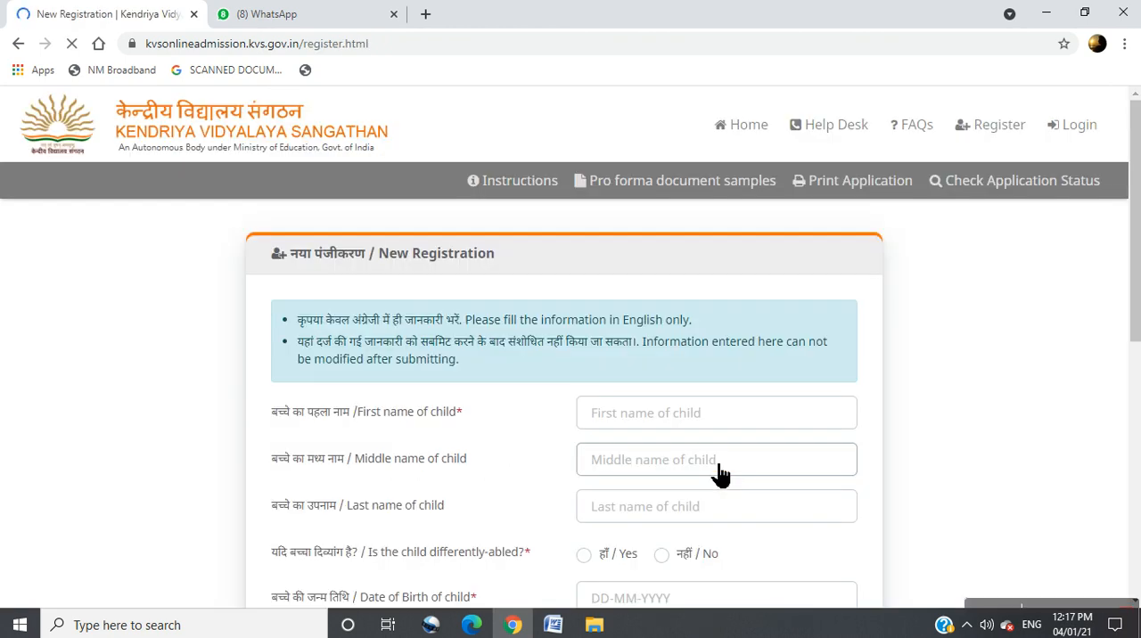
- Enter the child's first name in the new registration form
{"action": "scroll", "coordinate": [441, 469], "scroll_direction": "down", "scroll_amount": 4}
{"action": "scroll", "coordinate": [445, 465], "scroll_direction": "up", "scroll_amount": 4}
{"action": "left_click", "coordinate": [631, 423]}
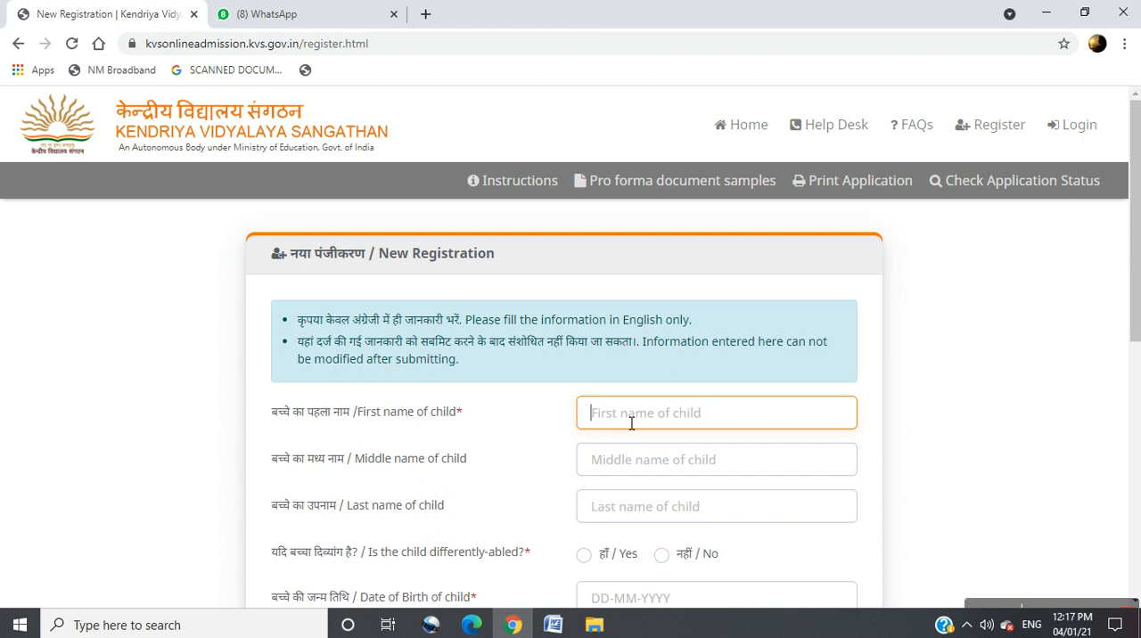
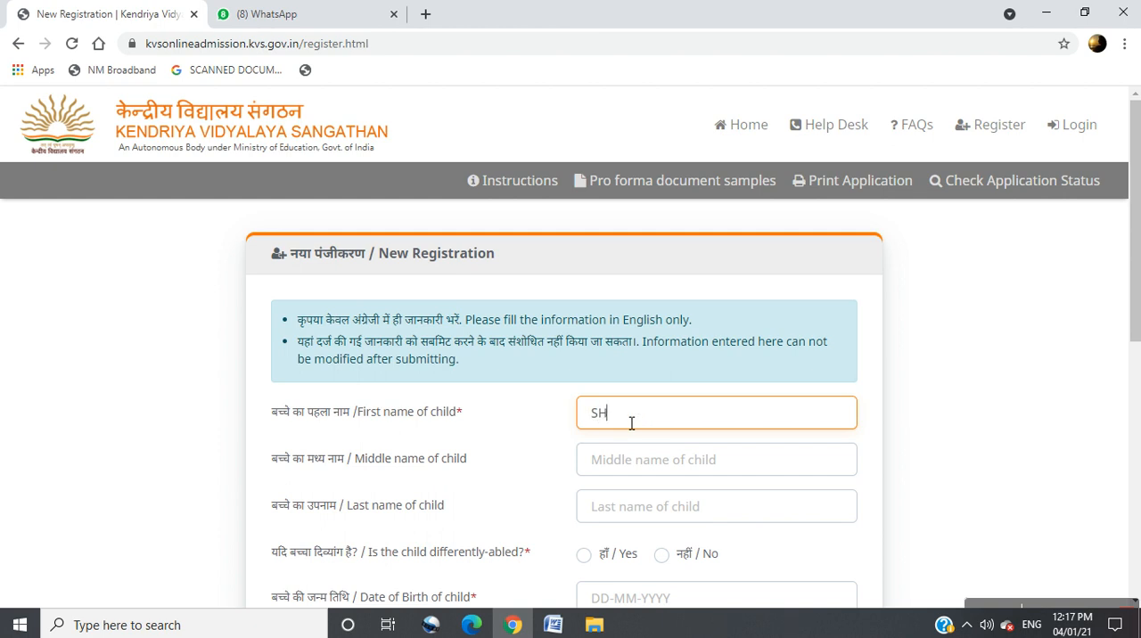
- Fill in the child's middle name and last name
{"action": "left_click", "coordinate": [657, 469]}
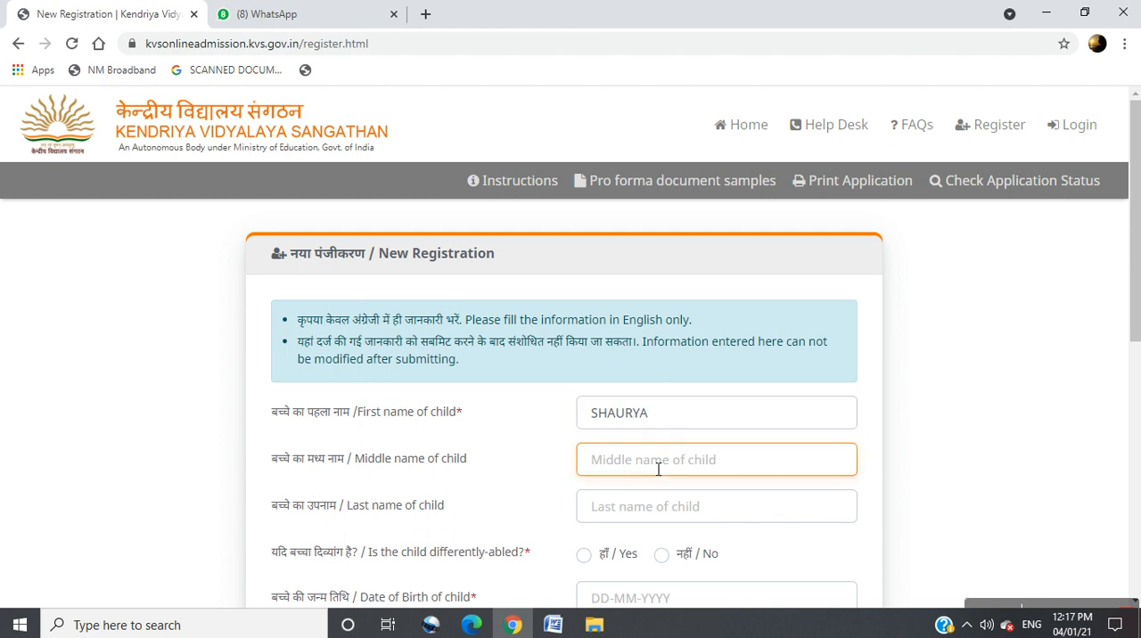
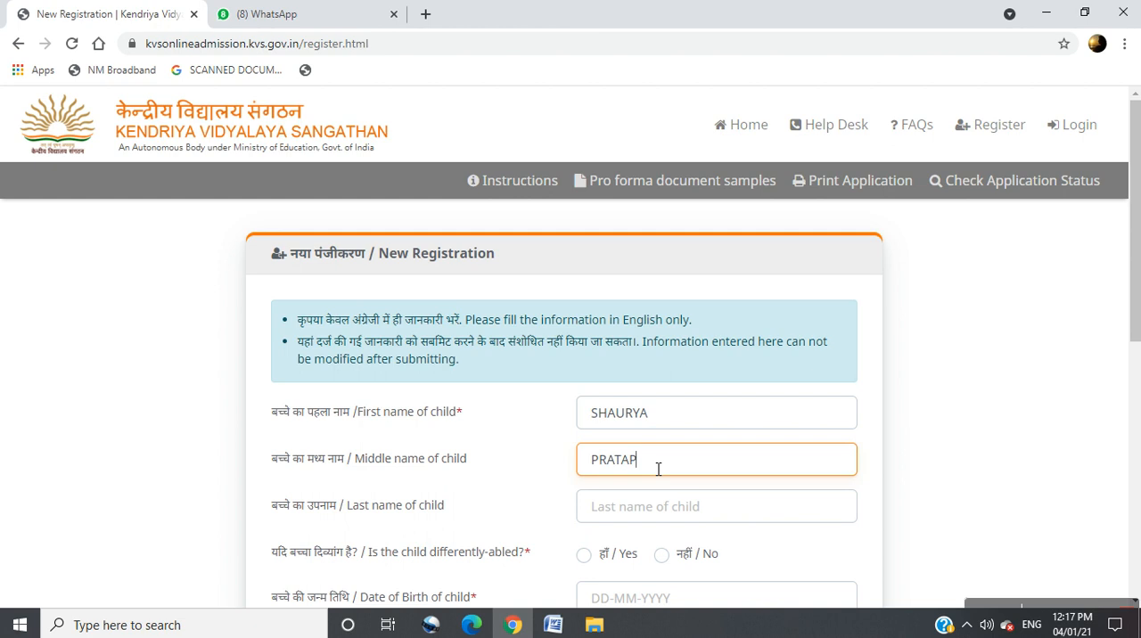
{"action": "left_click", "coordinate": [626, 520]}
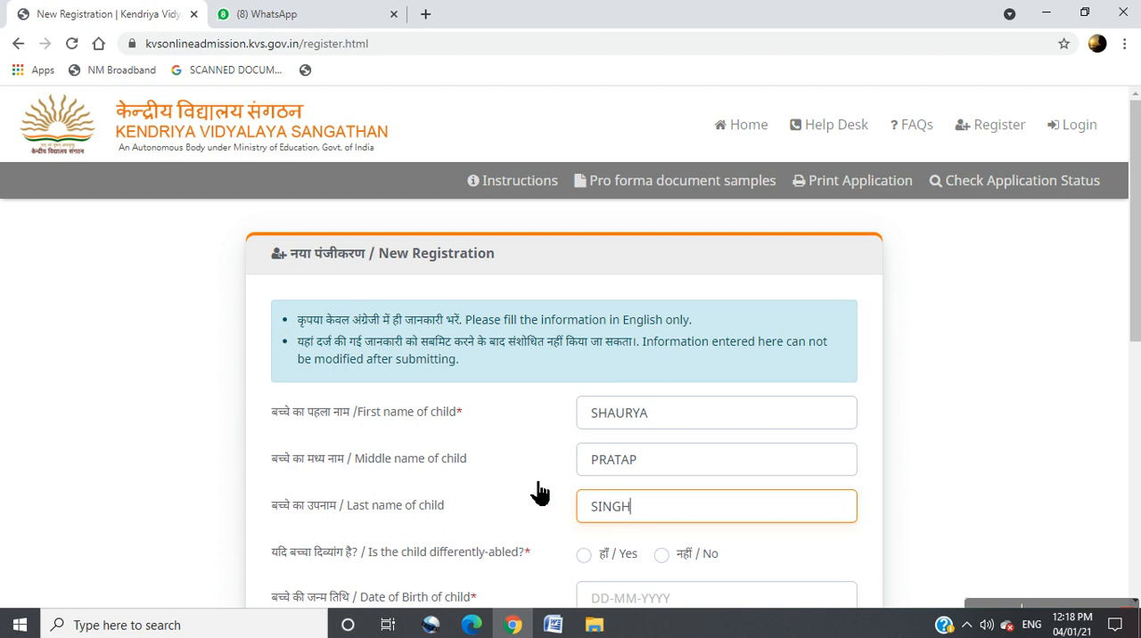
- Answer No to the child being differently-abled and enter the child's date of birth
{"action": "scroll", "coordinate": [540, 491], "scroll_direction": "down", "scroll_amount": 2}
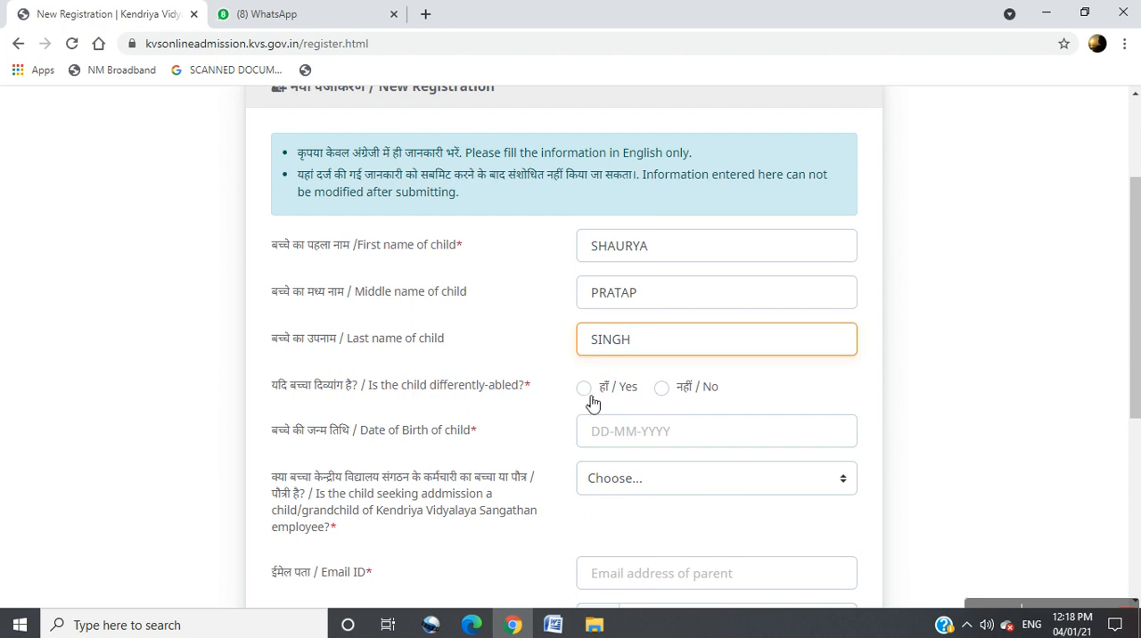
{"action": "left_click", "coordinate": [668, 388]}
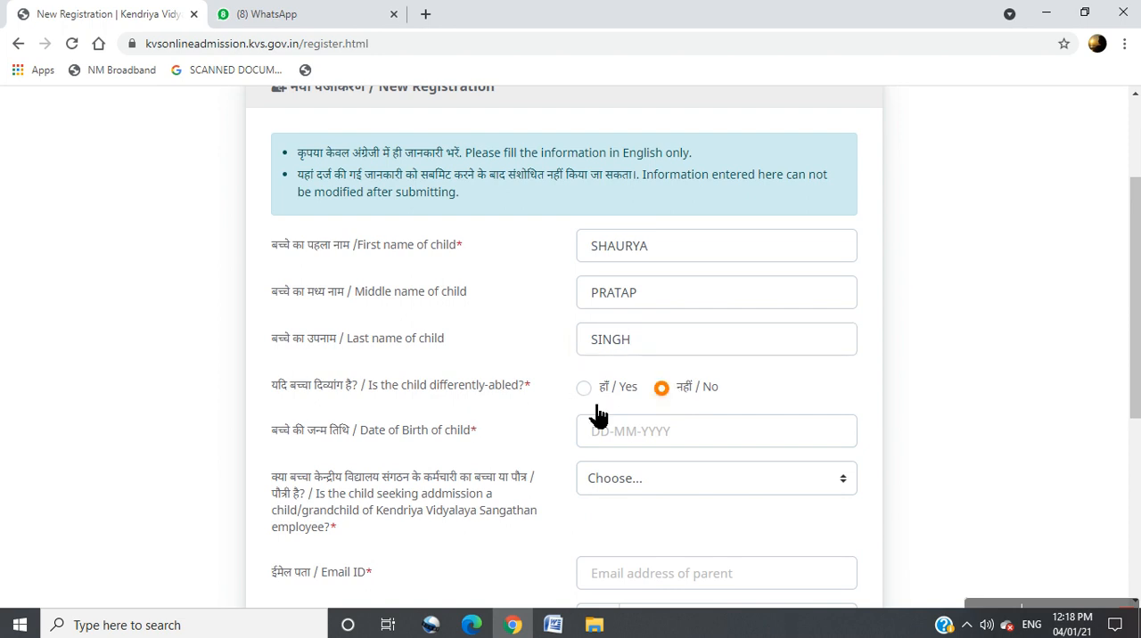
{"action": "left_click", "coordinate": [608, 441]}
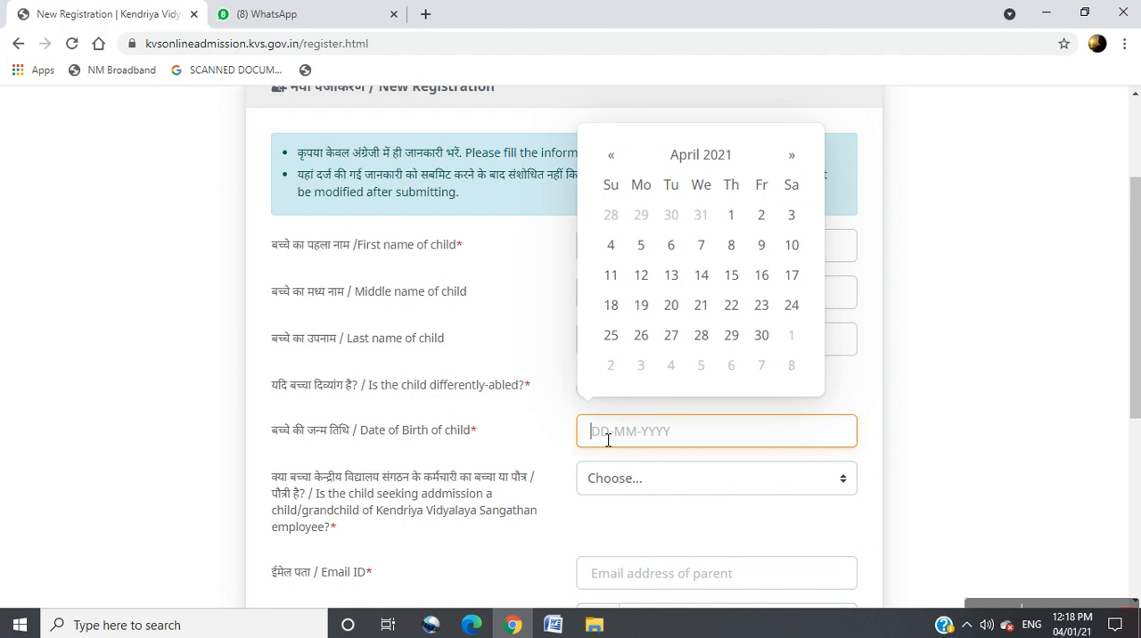
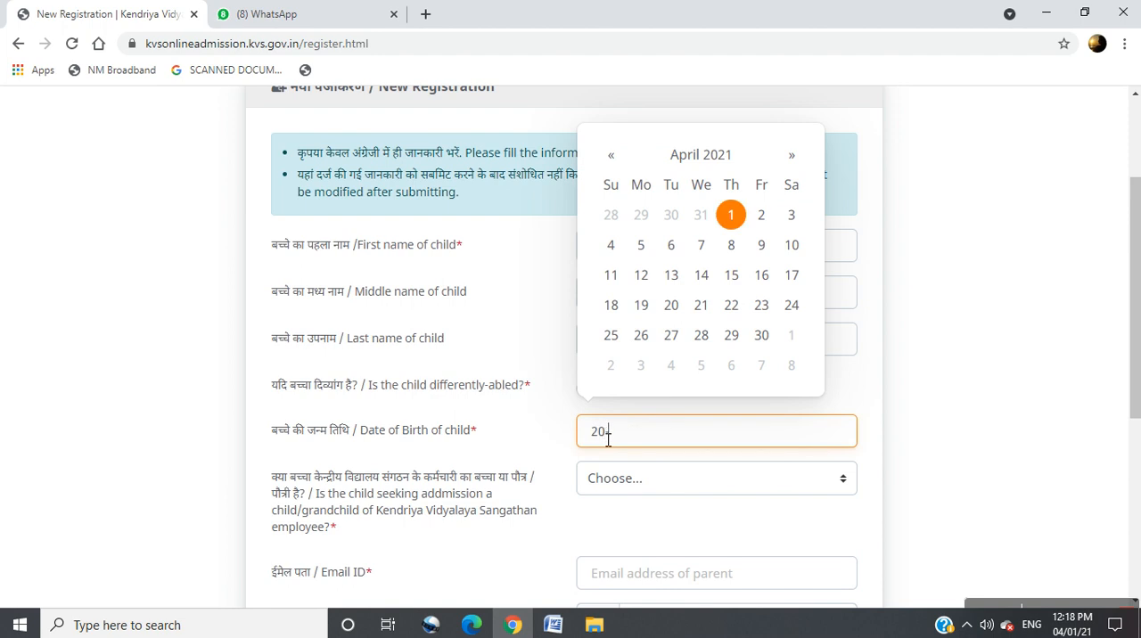
{"action": "left_click", "coordinate": [631, 437]}
{"action": "key", "text": "BackSpace"}
{"action": "type", "text": "-"}
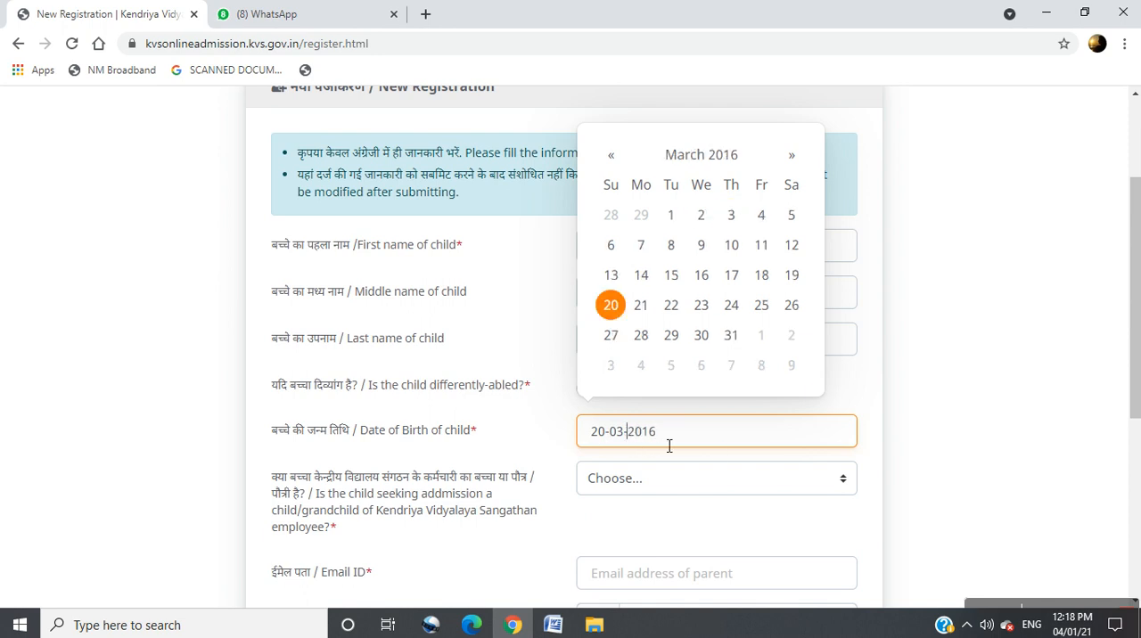
{"action": "left_click", "coordinate": [612, 307]}
- Set the question about being a child or grandchild of a KVS employee to Not Applicable
{"action": "scroll", "coordinate": [926, 409], "scroll_direction": "down", "scroll_amount": 2}
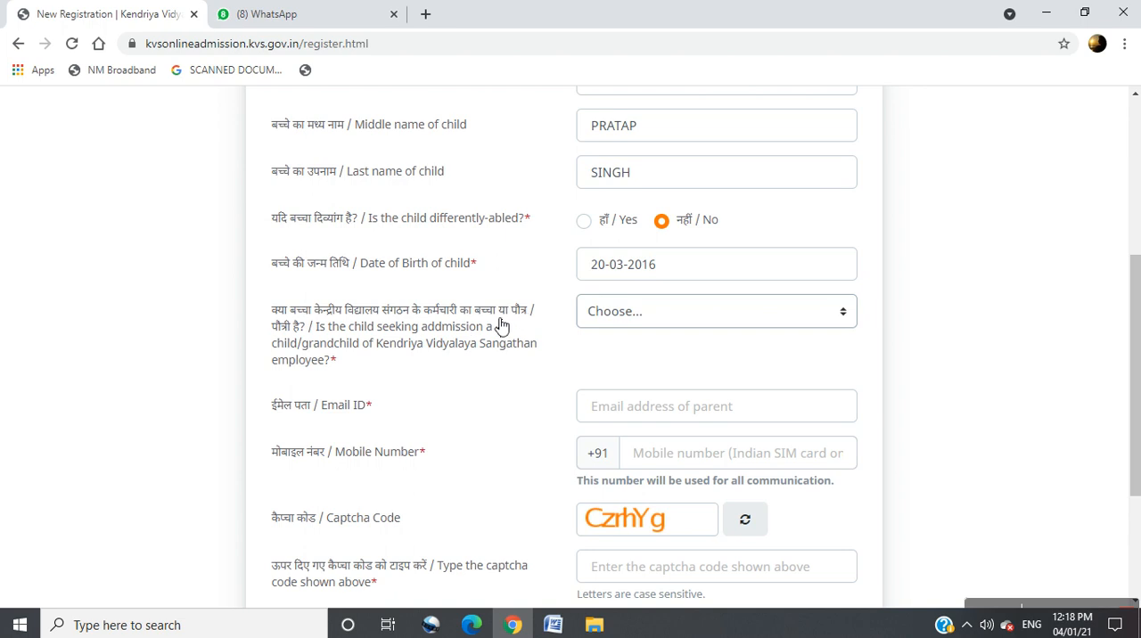
{"action": "left_click", "coordinate": [660, 319]}
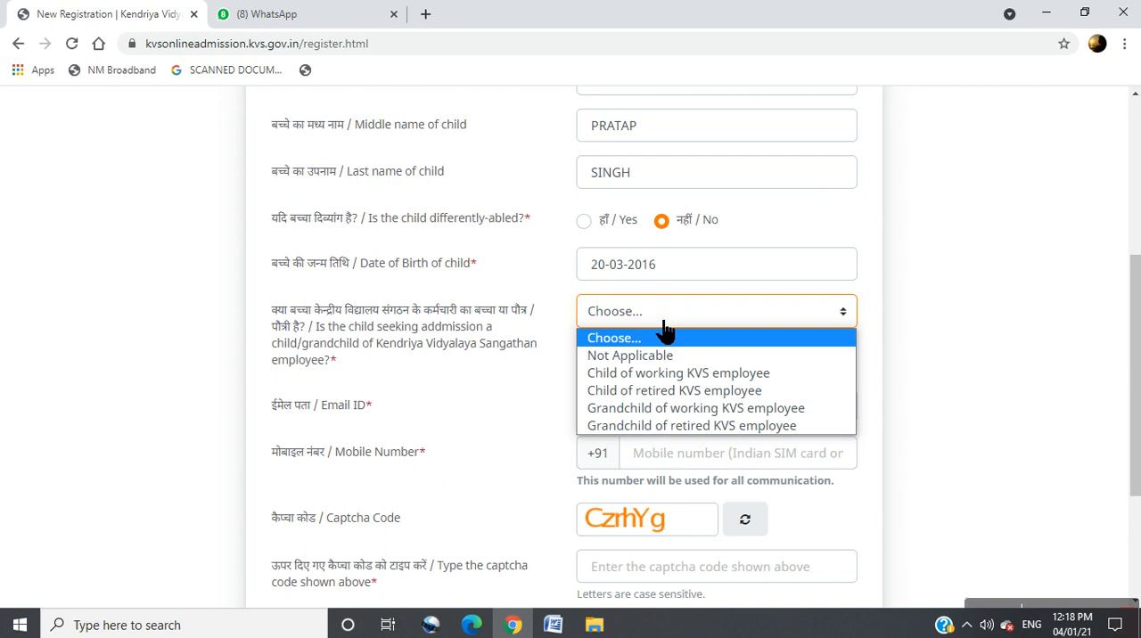
{"action": "left_click", "coordinate": [663, 356]}
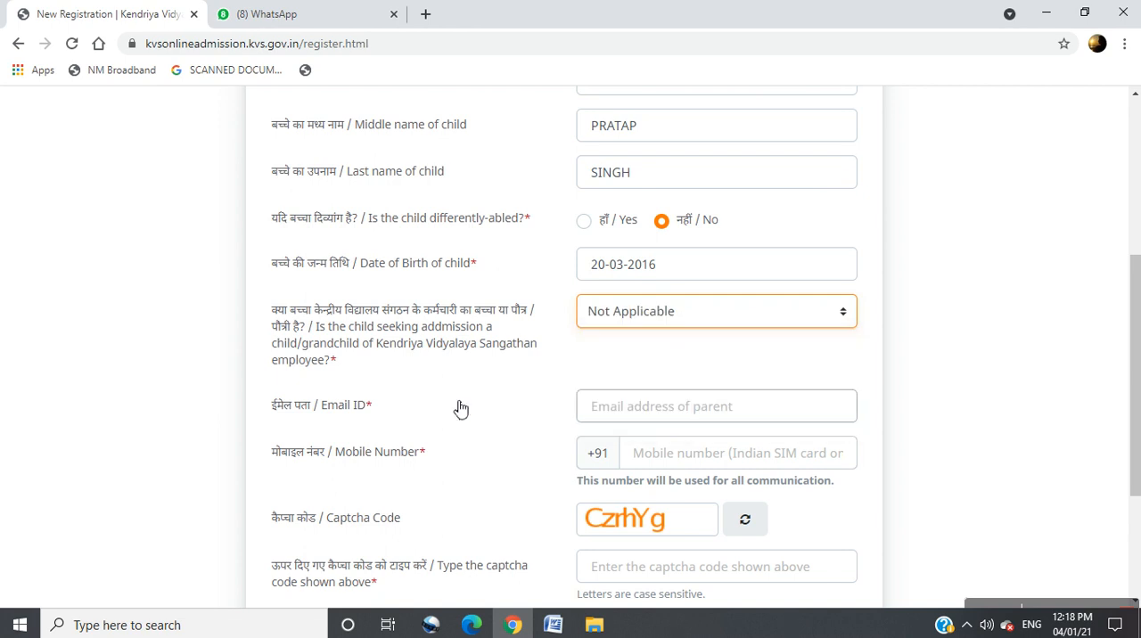
{"action": "left_click", "coordinate": [734, 317]}
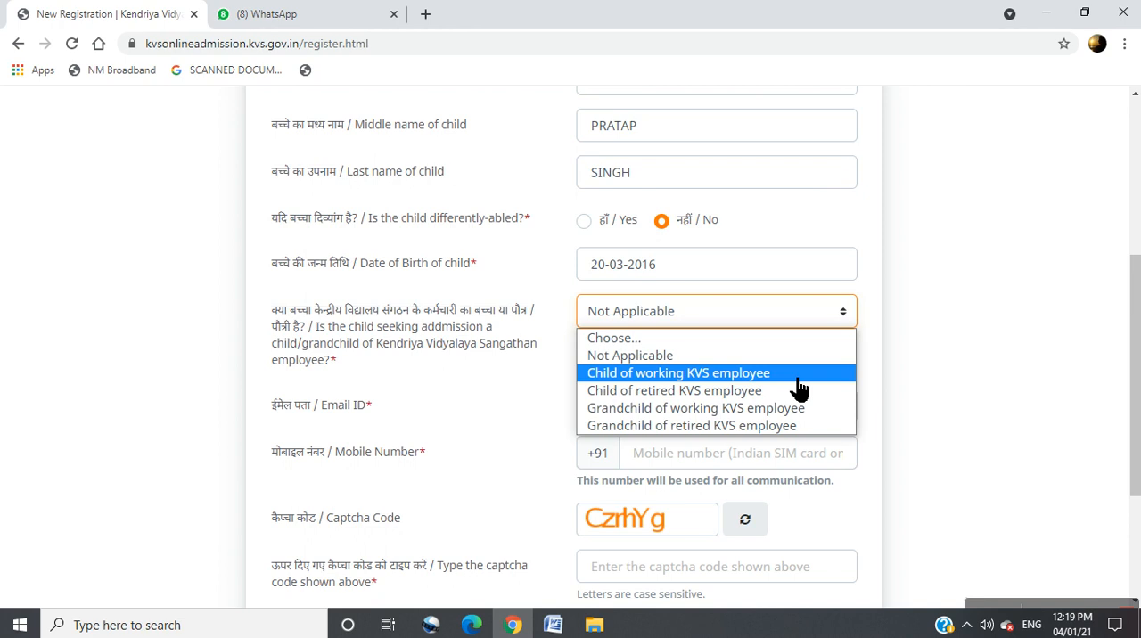
{"action": "left_click", "coordinate": [749, 357]}
- Enter the parent's email address in the registration form
{"action": "scroll", "coordinate": [473, 392], "scroll_direction": "down", "scroll_amount": 1}
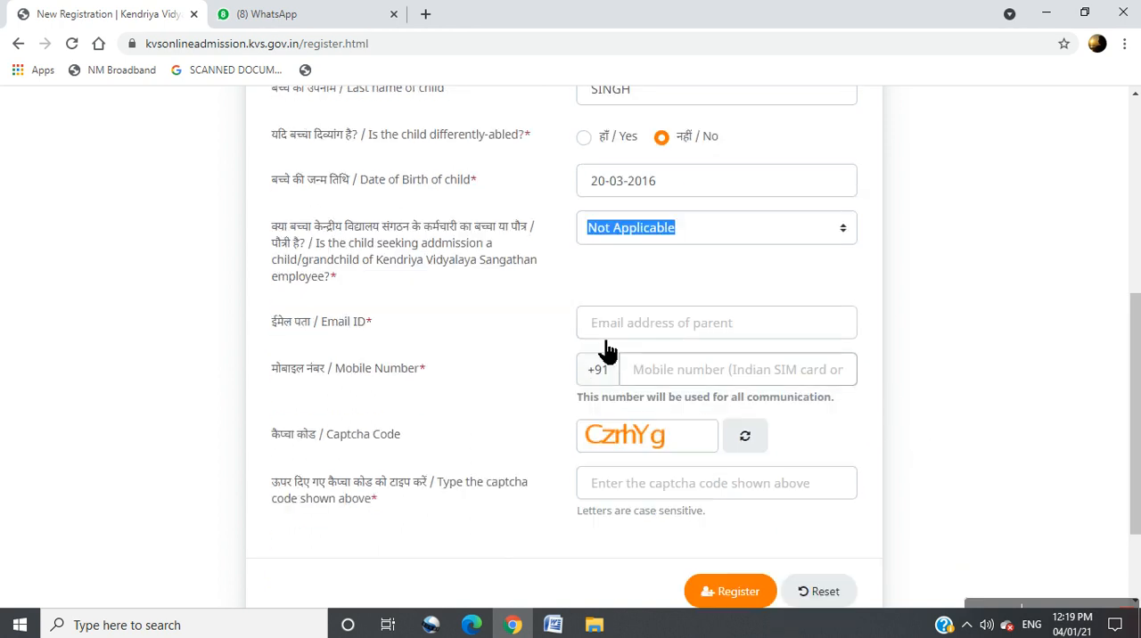
{"action": "left_click", "coordinate": [638, 325]}
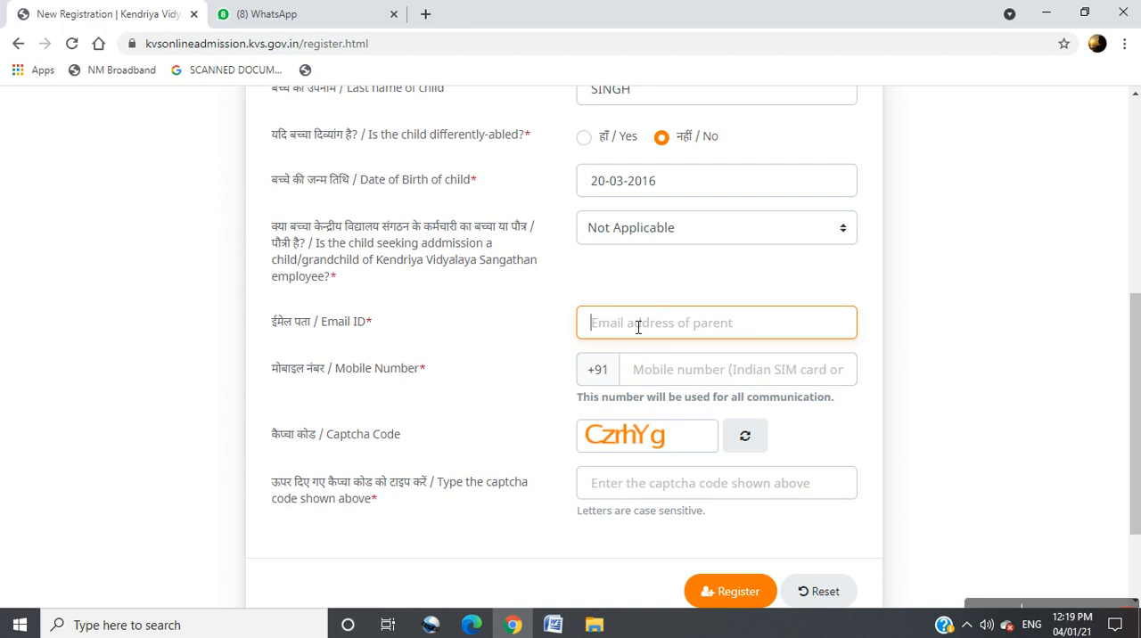
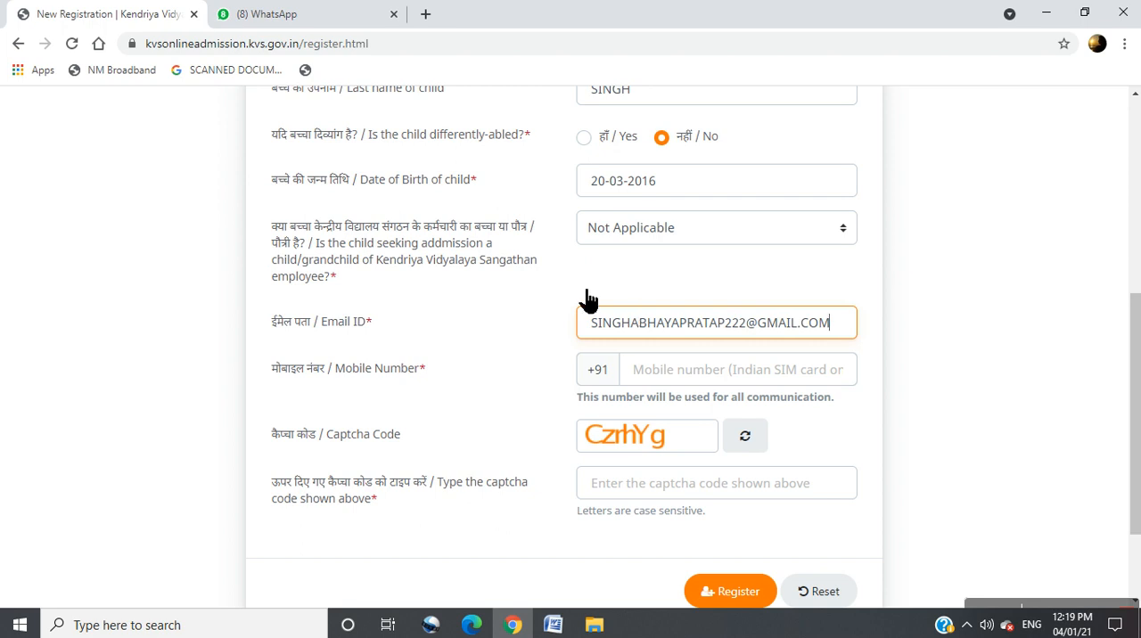
- Enter the parent's mobile number for all communication
{"action": "left_click", "coordinate": [678, 380]}
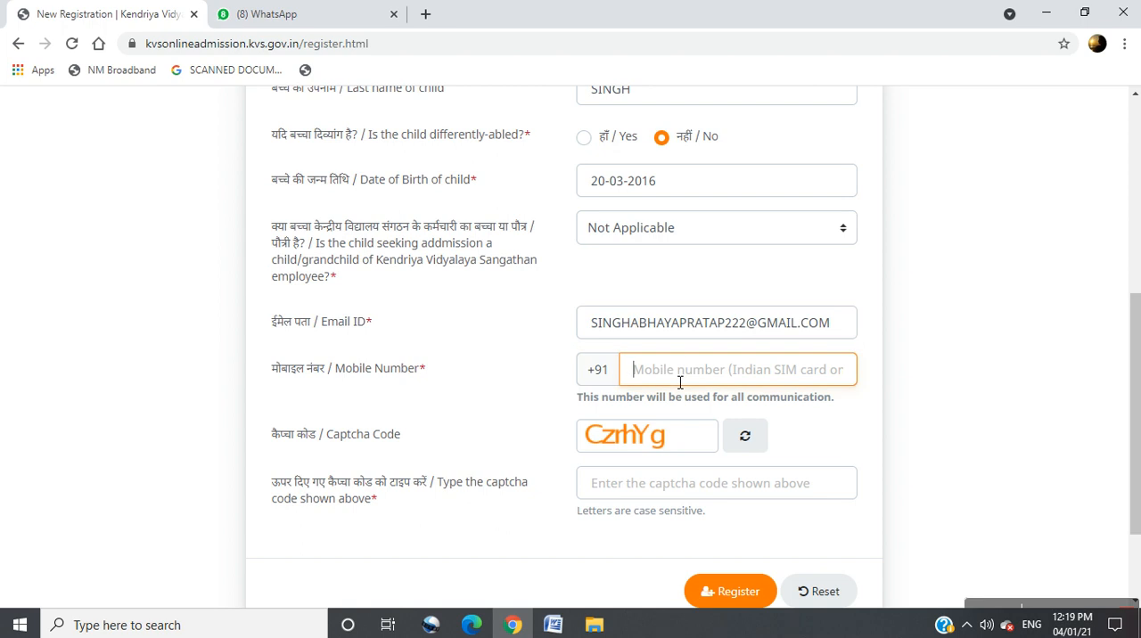
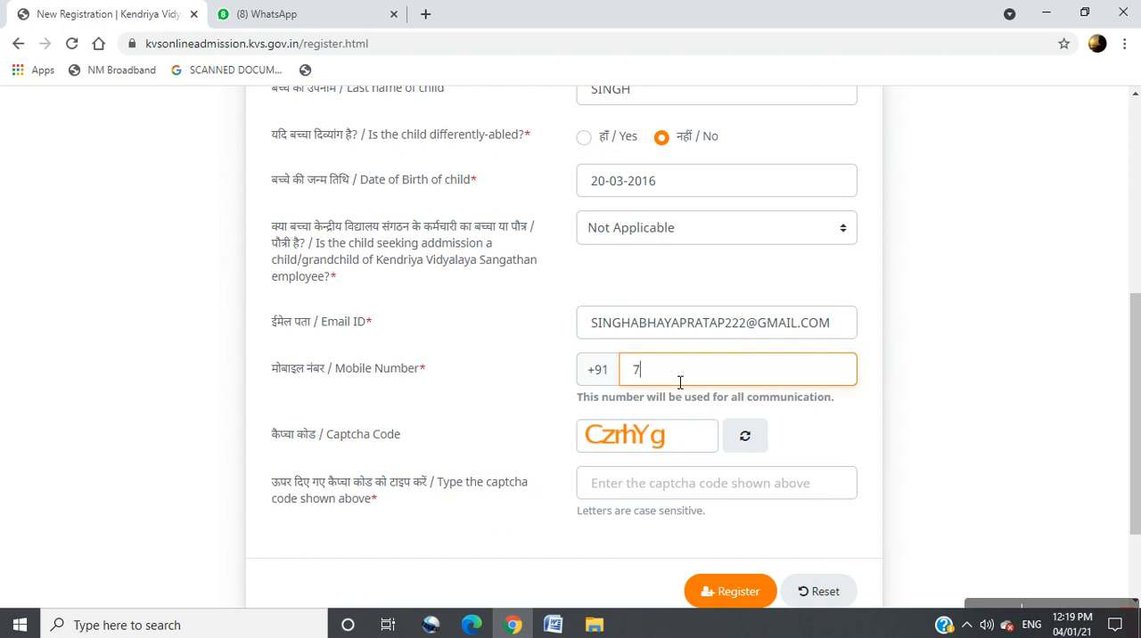
{"action": "left_click", "coordinate": [453, 412]}
- Try to submit the registration after entering the displayed captcha code, and return to the captcha section of the form
{"action": "scroll", "coordinate": [453, 409], "scroll_direction": "down", "scroll_amount": 2}
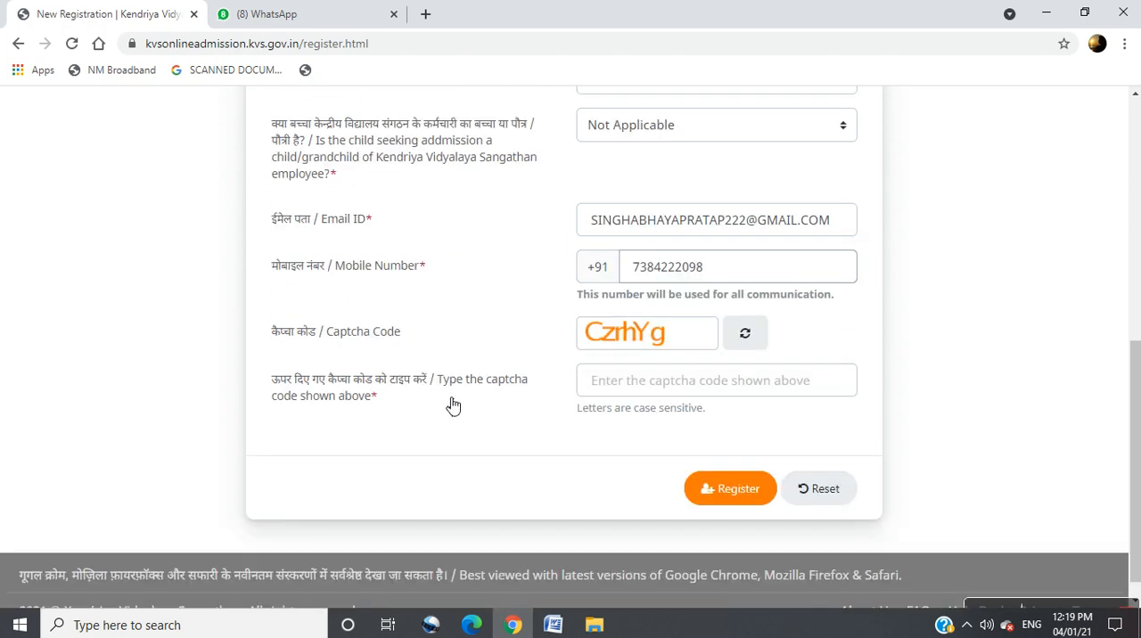
{"action": "left_click", "coordinate": [691, 365]}
{"action": "type", "text": "CzrY"}
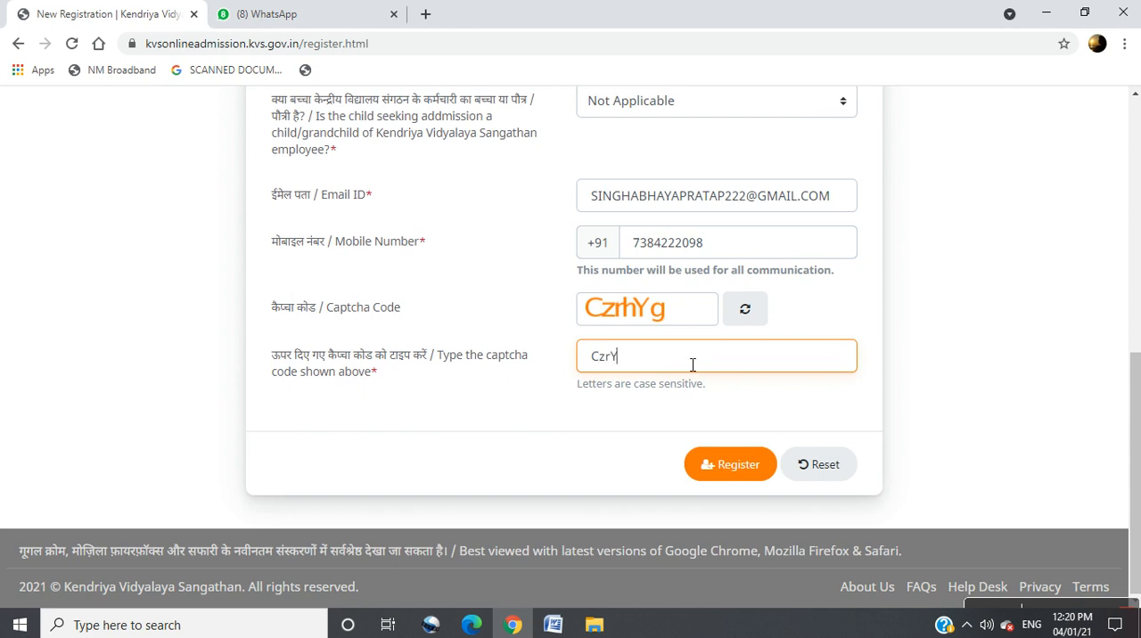
{"action": "type", "text": "g"}
{"action": "left_click", "coordinate": [738, 473]}
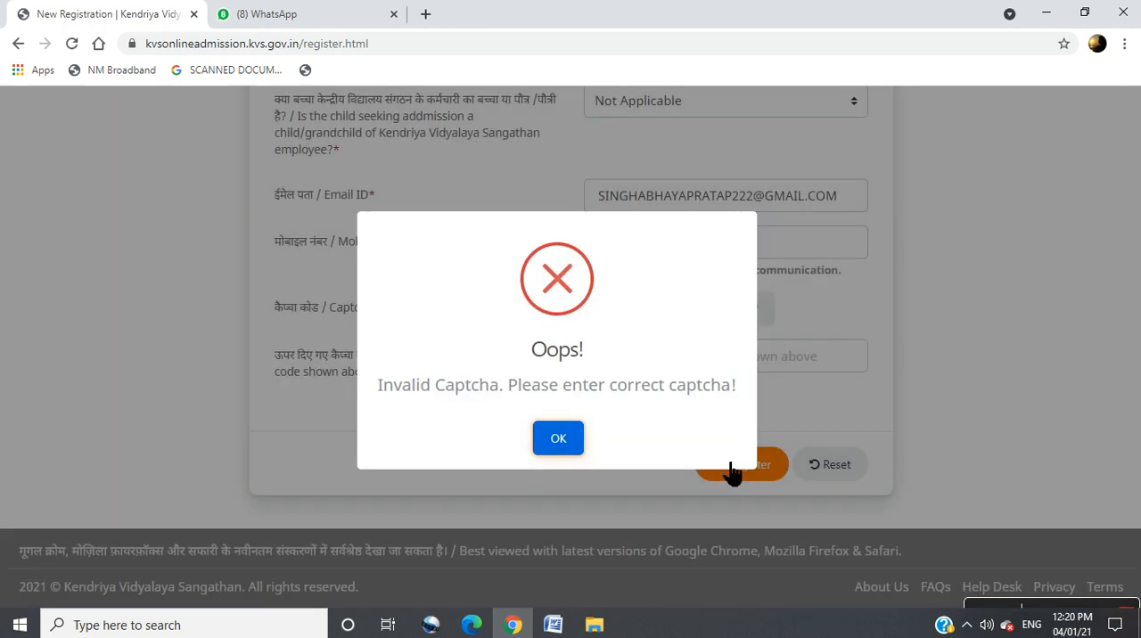
{"action": "left_click", "coordinate": [575, 445]}
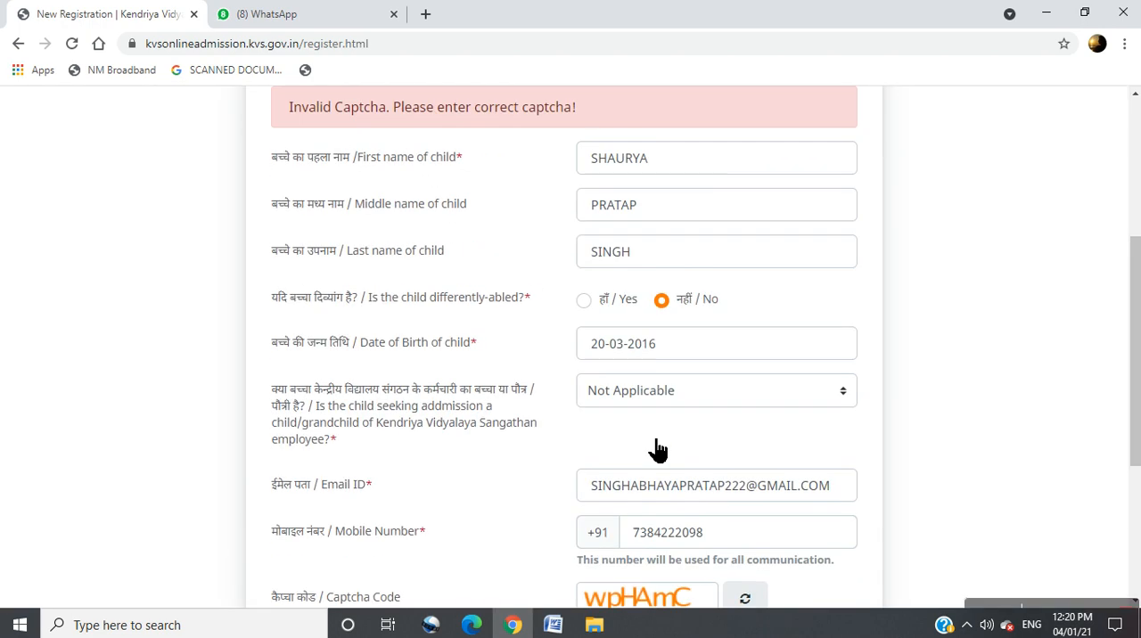
{"action": "scroll", "coordinate": [657, 450], "scroll_direction": "down", "scroll_amount": 3}
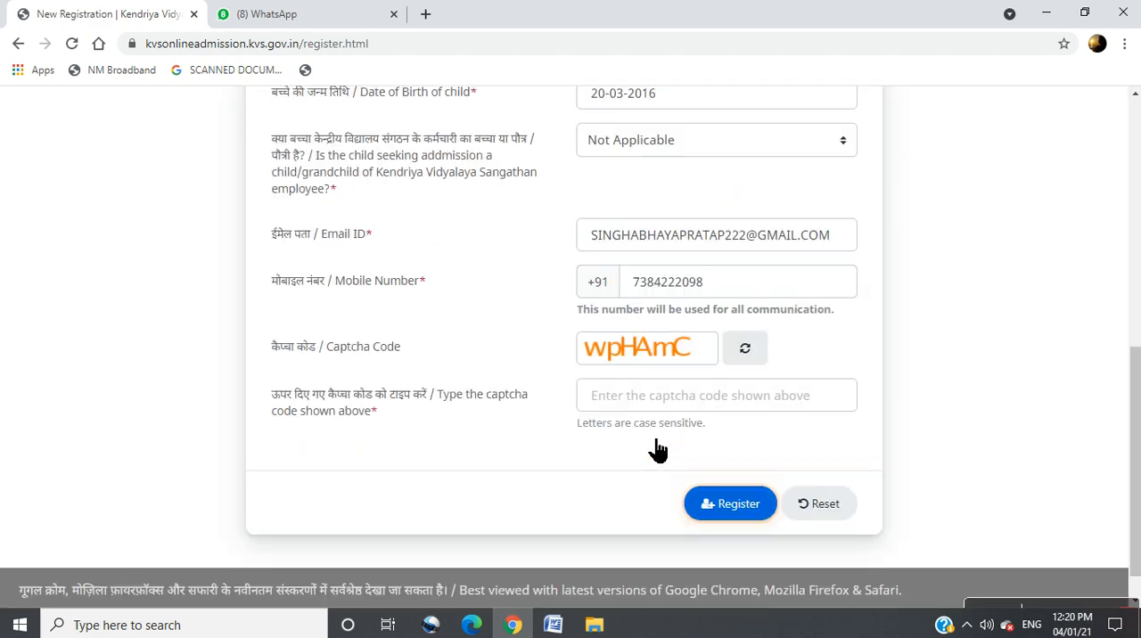
- Enter the displayed captcha code exactly as shown and submit the child's registration form
{"action": "left_click", "coordinate": [670, 398]}
{"action": "type", "text": "wp"}
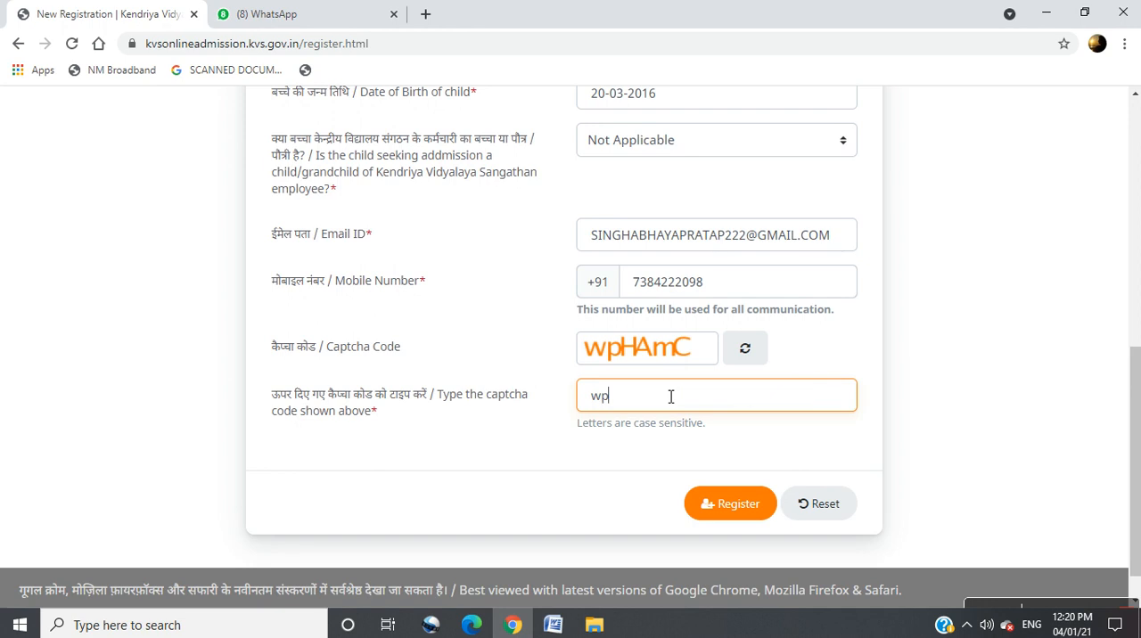
{"action": "type", "text": "HAmC"}
{"action": "left_click", "coordinate": [742, 508]}
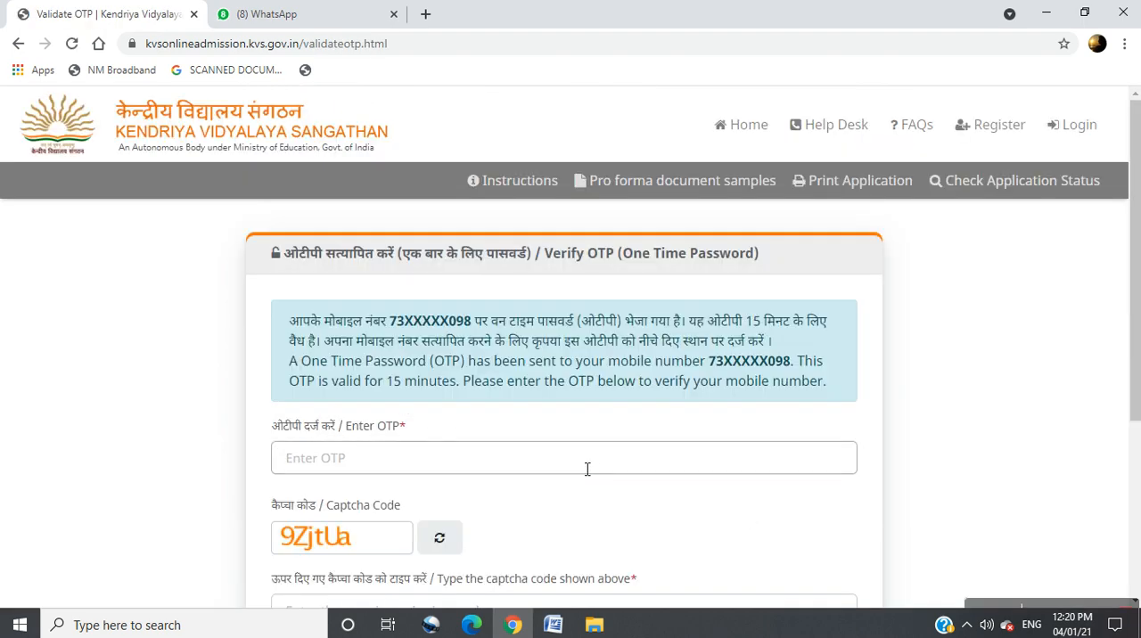
- Enter the one-time password sent to the parent's mobile number in the OTP verification form
{"action": "double_click", "coordinate": [401, 325]}
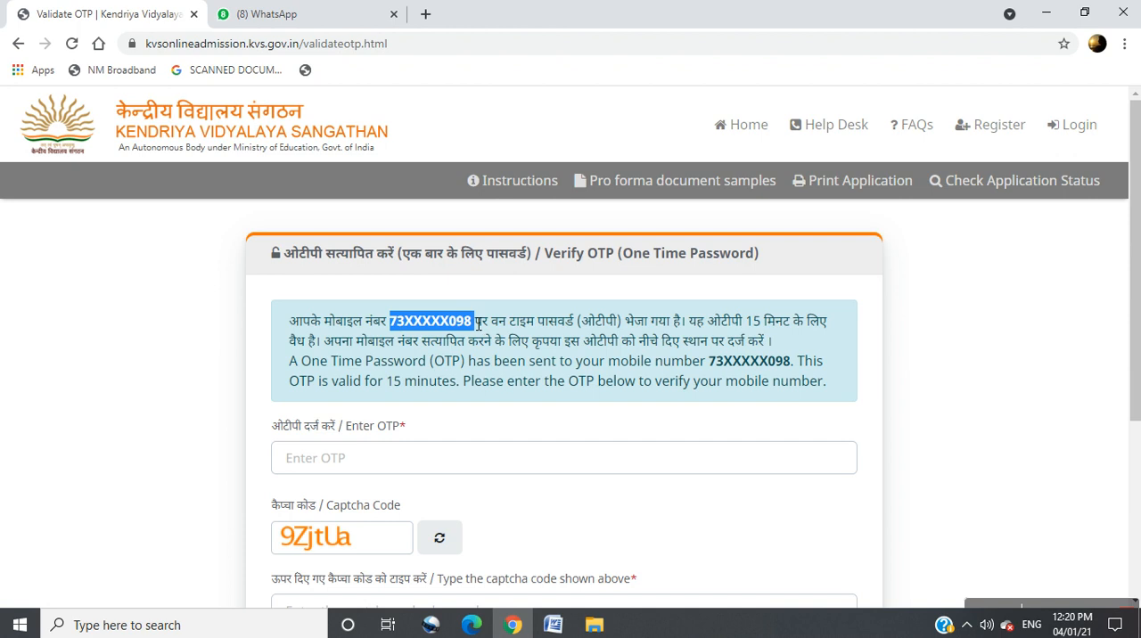
{"action": "scroll", "coordinate": [476, 364], "scroll_direction": "down", "scroll_amount": 2}
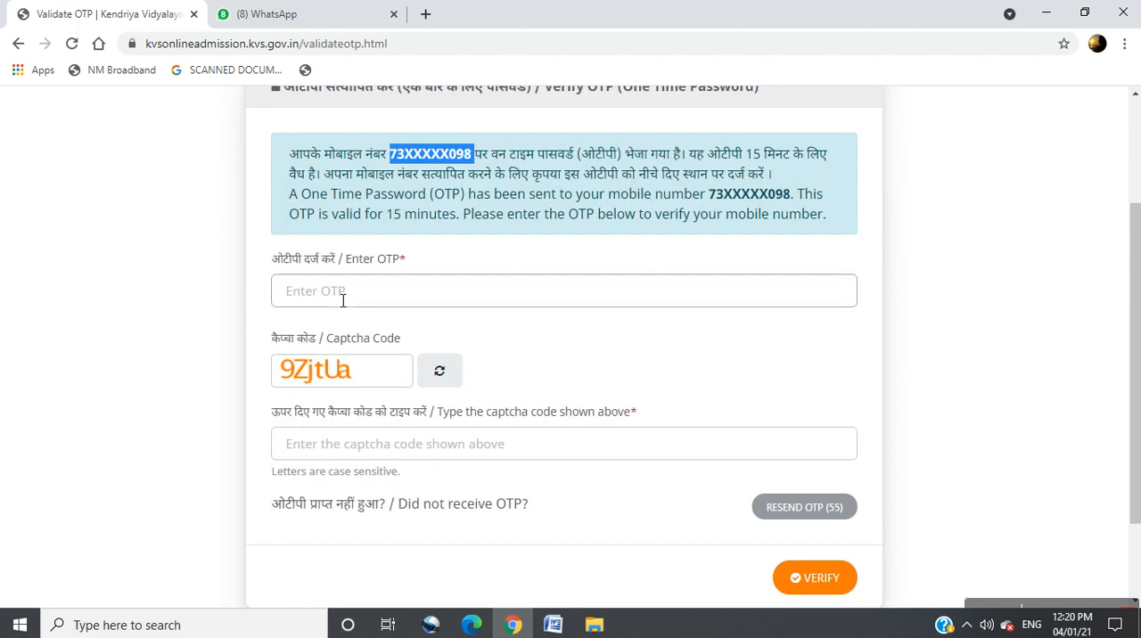
{"action": "left_click", "coordinate": [342, 301]}
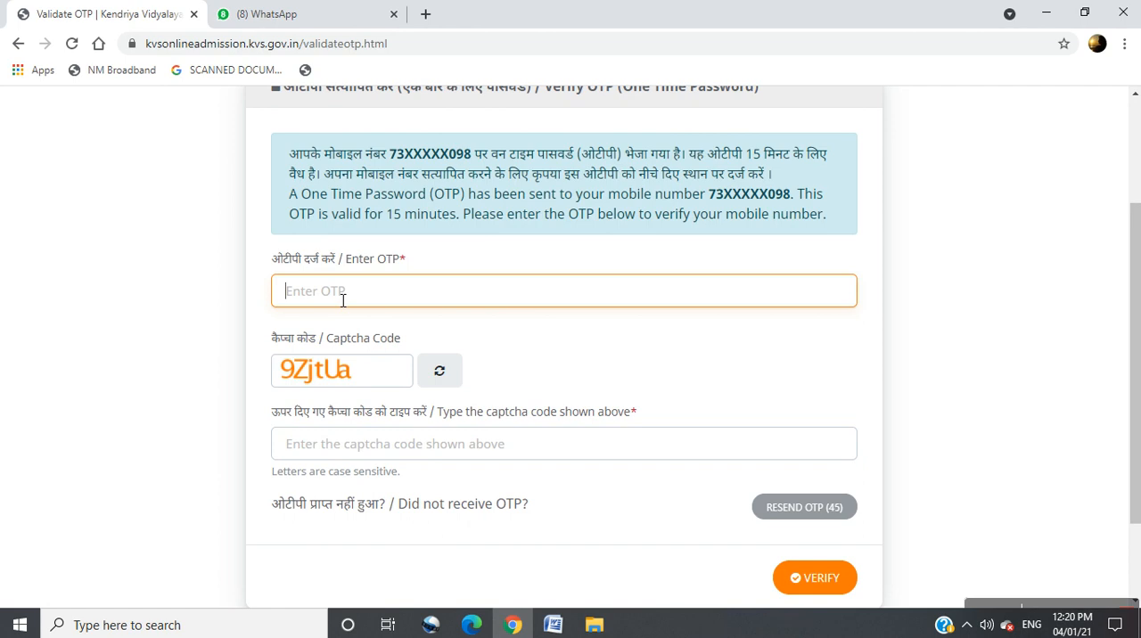
- Fill in the captcha code shown on the OTP form and verify the mobile number
{"action": "left_click", "coordinate": [403, 451]}
{"action": "type", "text": "9Z"}
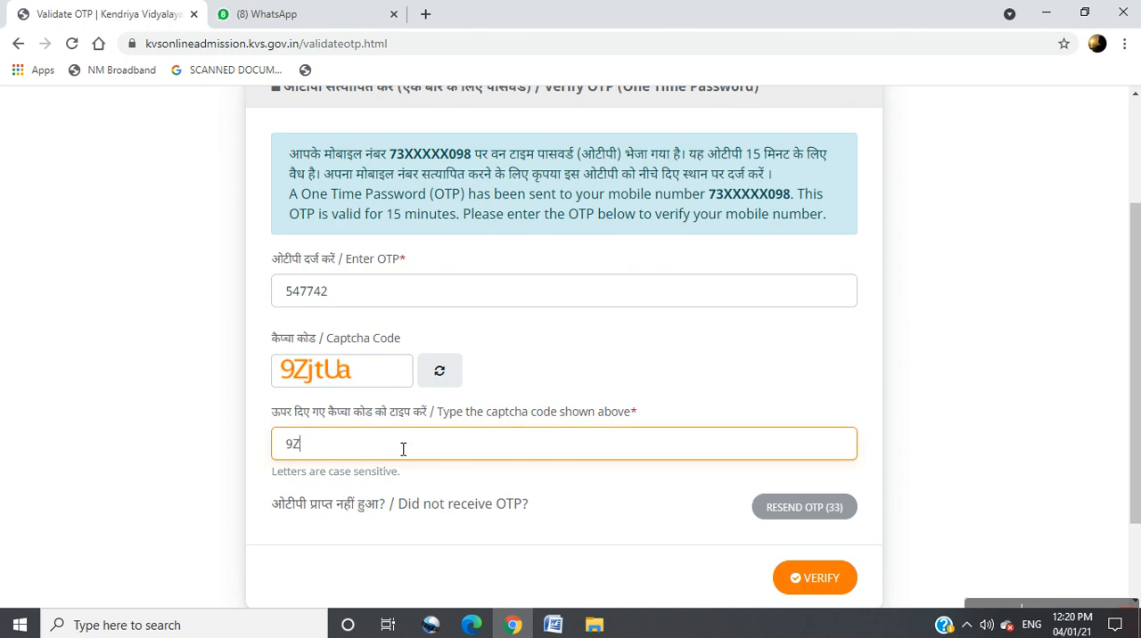
{"action": "type", "text": "jtUa"}
{"action": "left_click", "coordinate": [603, 530]}
{"action": "scroll", "coordinate": [685, 520], "scroll_direction": "down", "scroll_amount": 2}
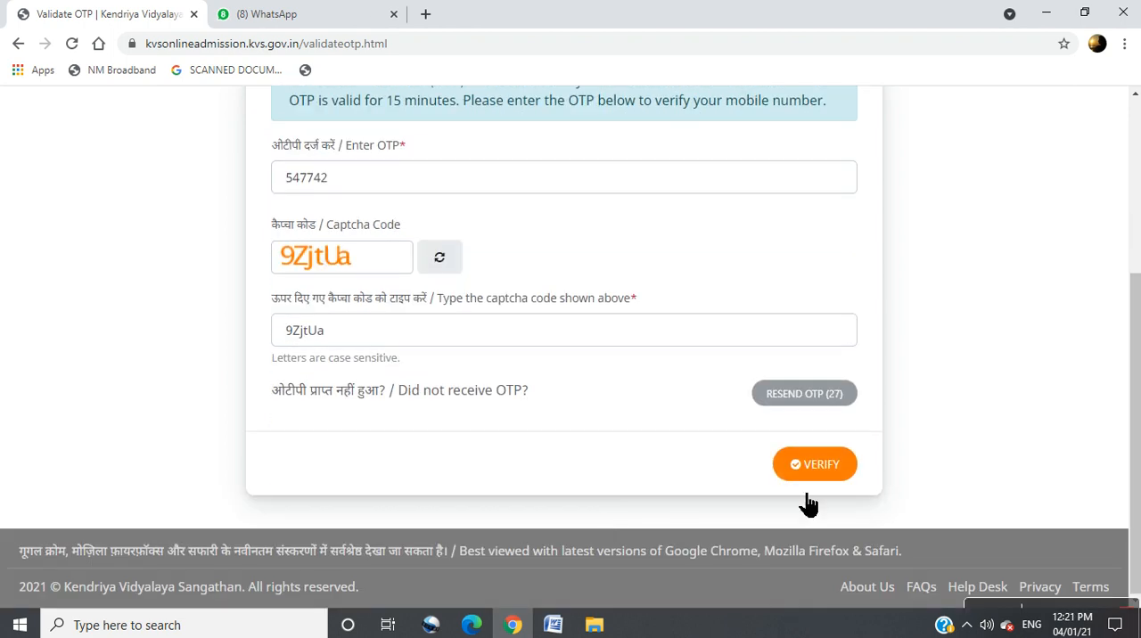
{"action": "left_click", "coordinate": [820, 467]}
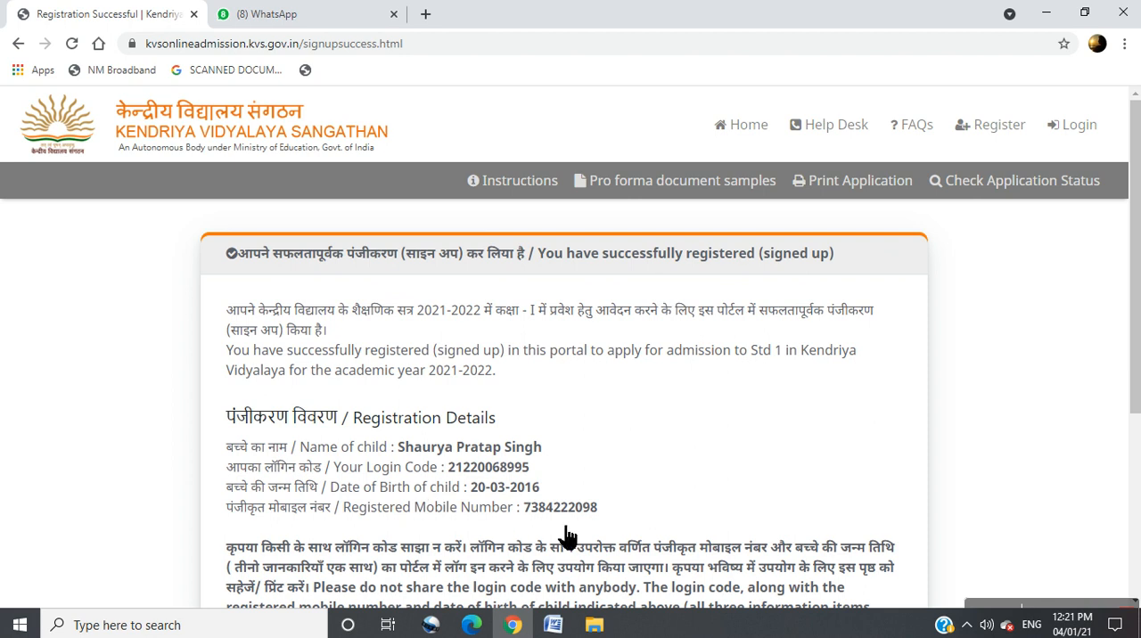
- Save the registration confirmation page to the Desktop as a PDF named Registration Successful _ Kendriya Vidyalaya Sangthan
{"action": "scroll", "coordinate": [569, 537], "scroll_direction": "down", "scroll_amount": 2}
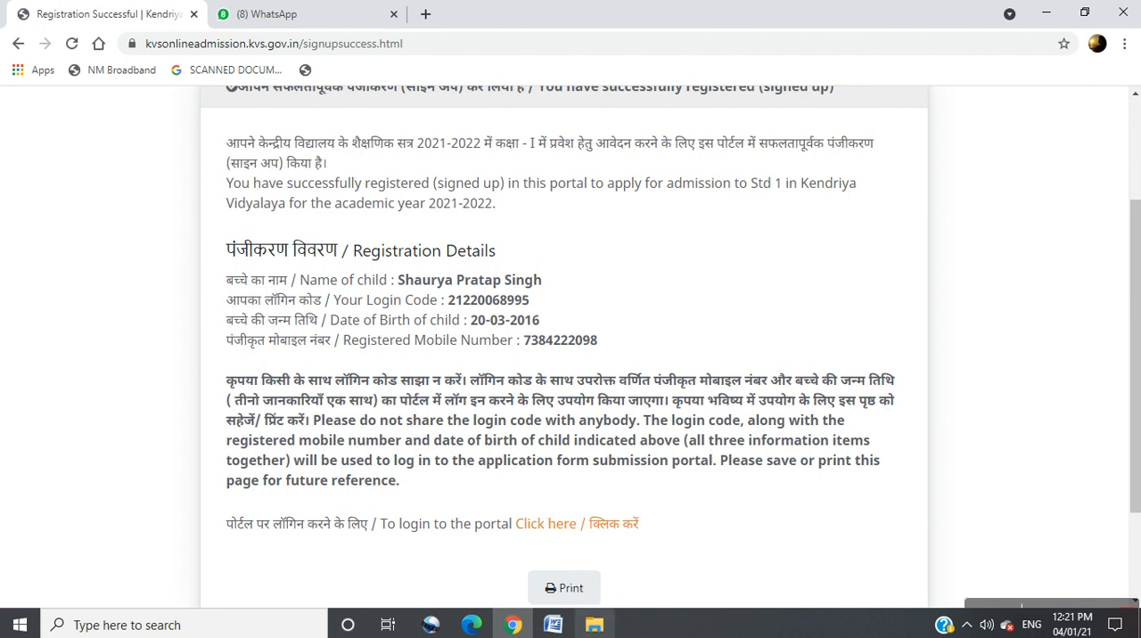
{"action": "left_click", "coordinate": [567, 592]}
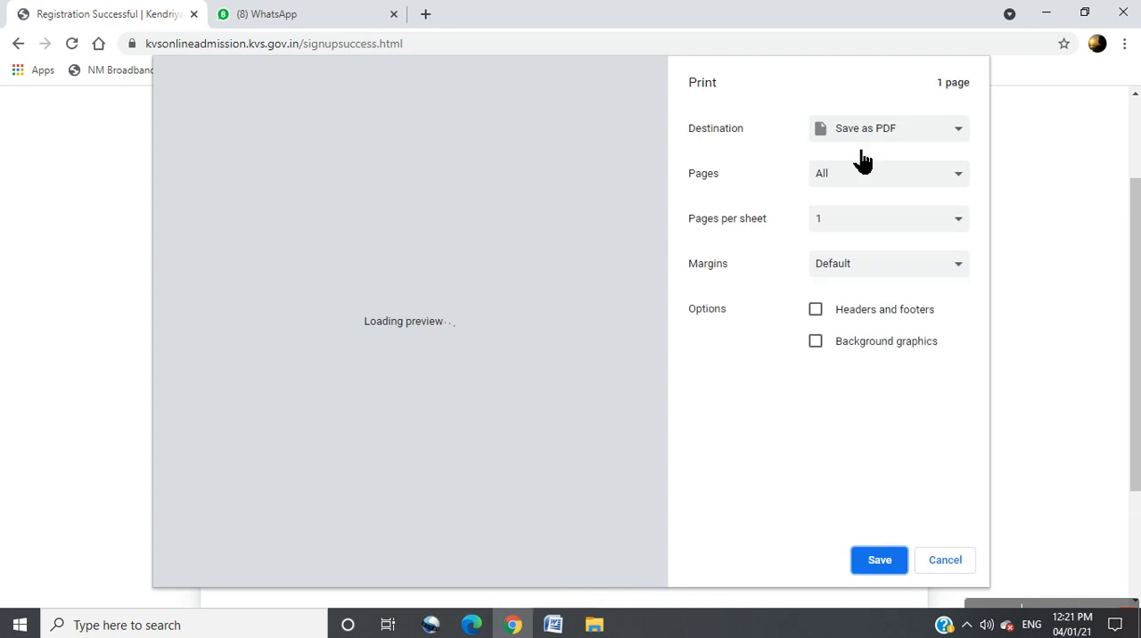
{"action": "left_click", "coordinate": [882, 561]}
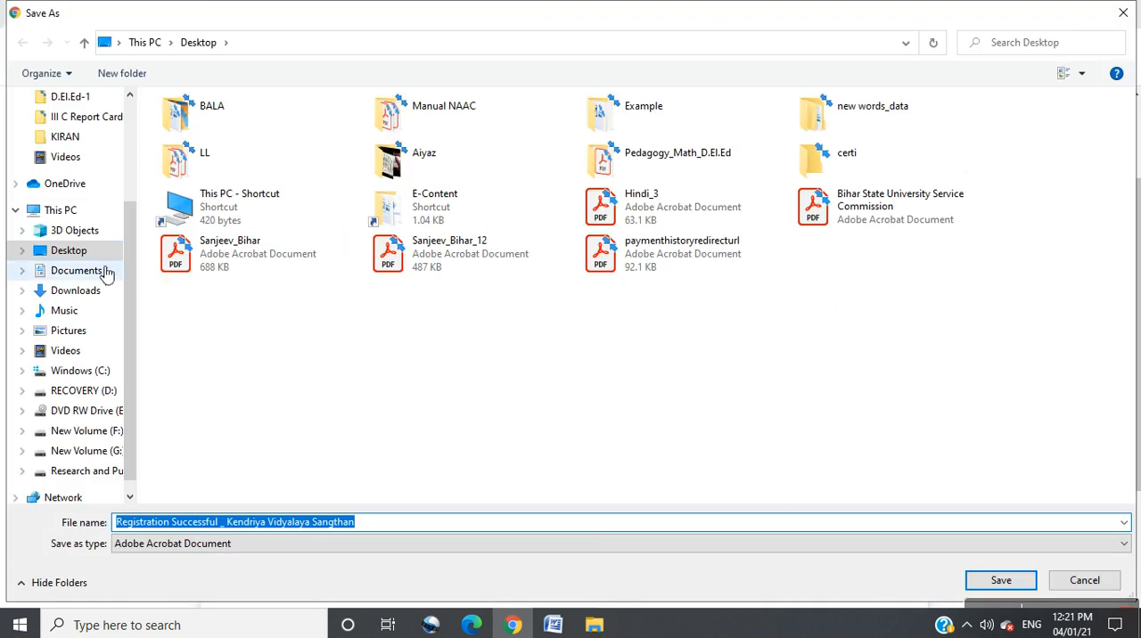
{"action": "left_click", "coordinate": [103, 258]}
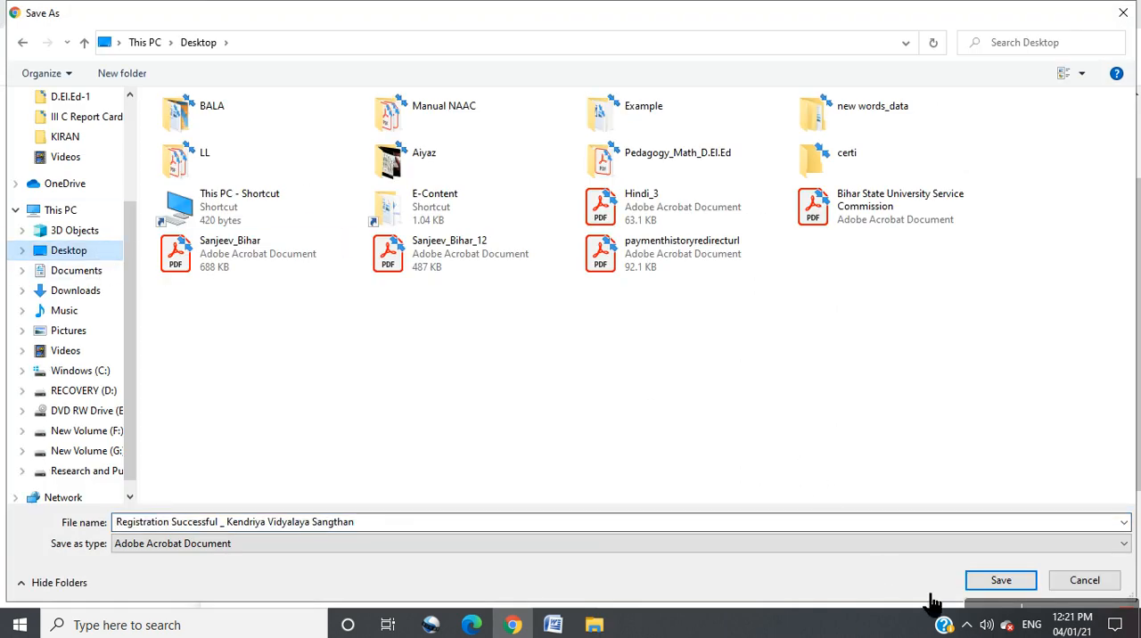
{"action": "left_click", "coordinate": [1001, 580]}
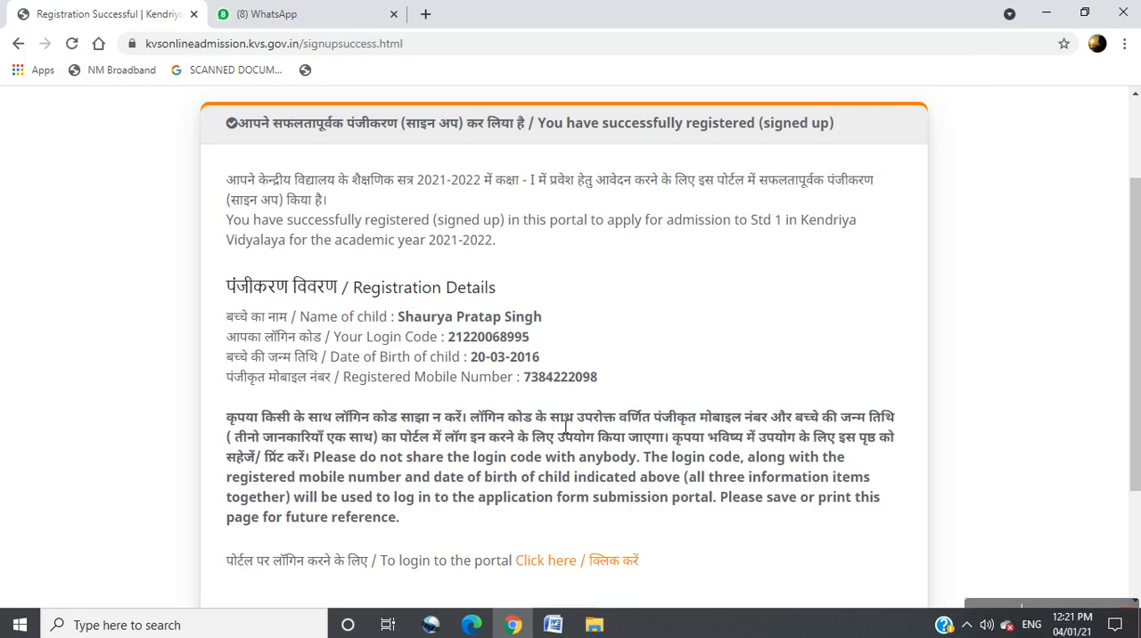
- Go to the registered user sign-in form from the confirmation page and enter the child's login code
{"action": "scroll", "coordinate": [568, 431], "scroll_direction": "down", "scroll_amount": 3}
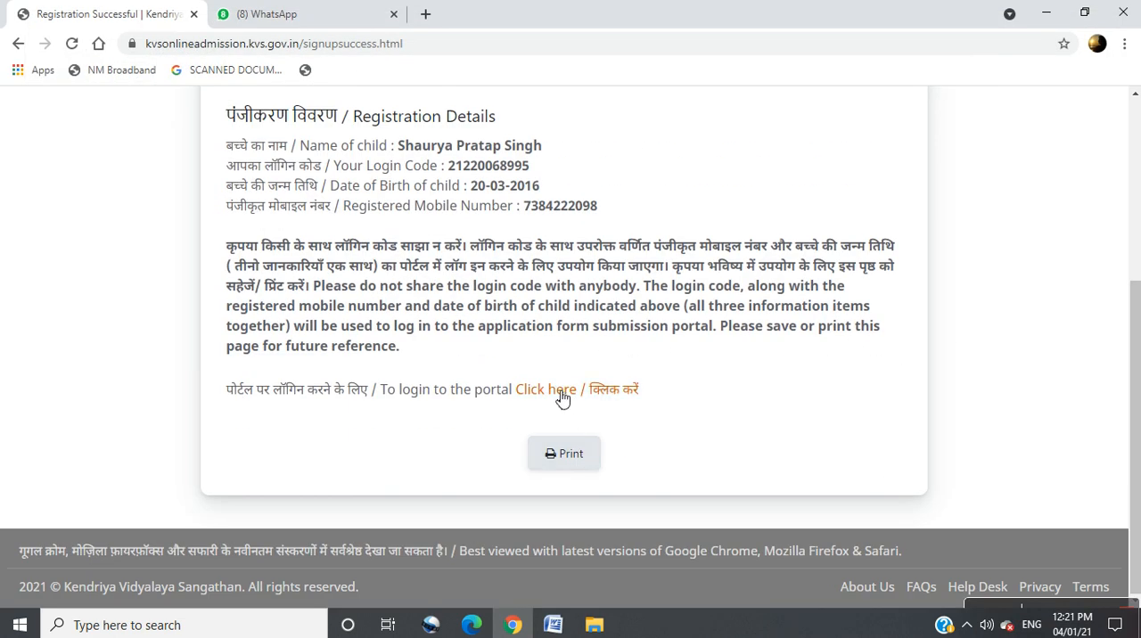
{"action": "left_click", "coordinate": [562, 389]}
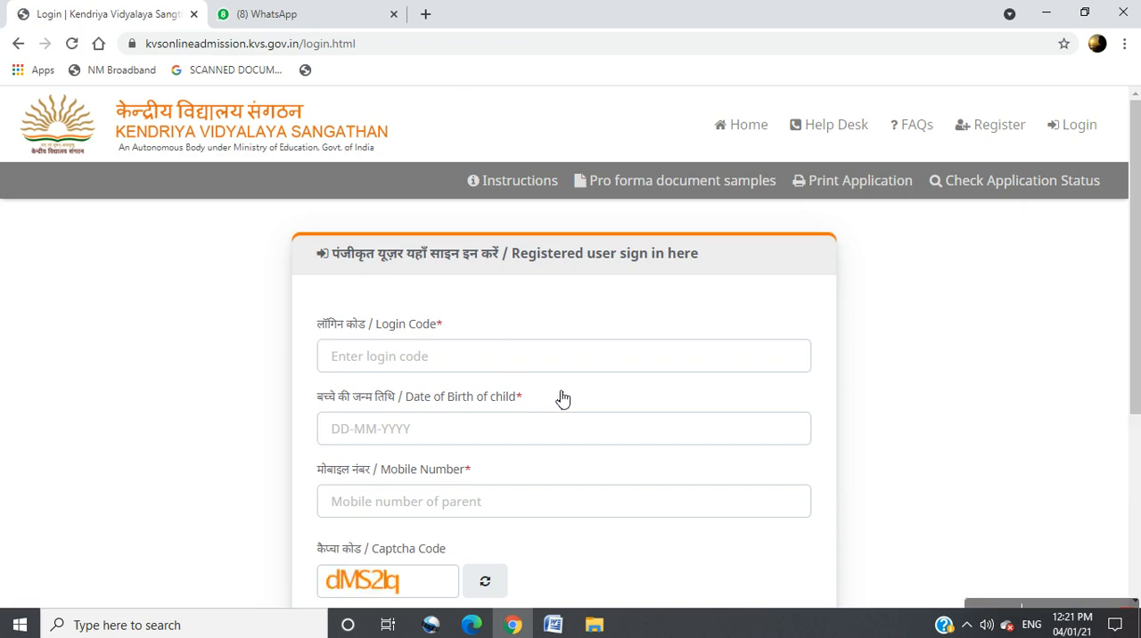
{"action": "left_click", "coordinate": [508, 360]}
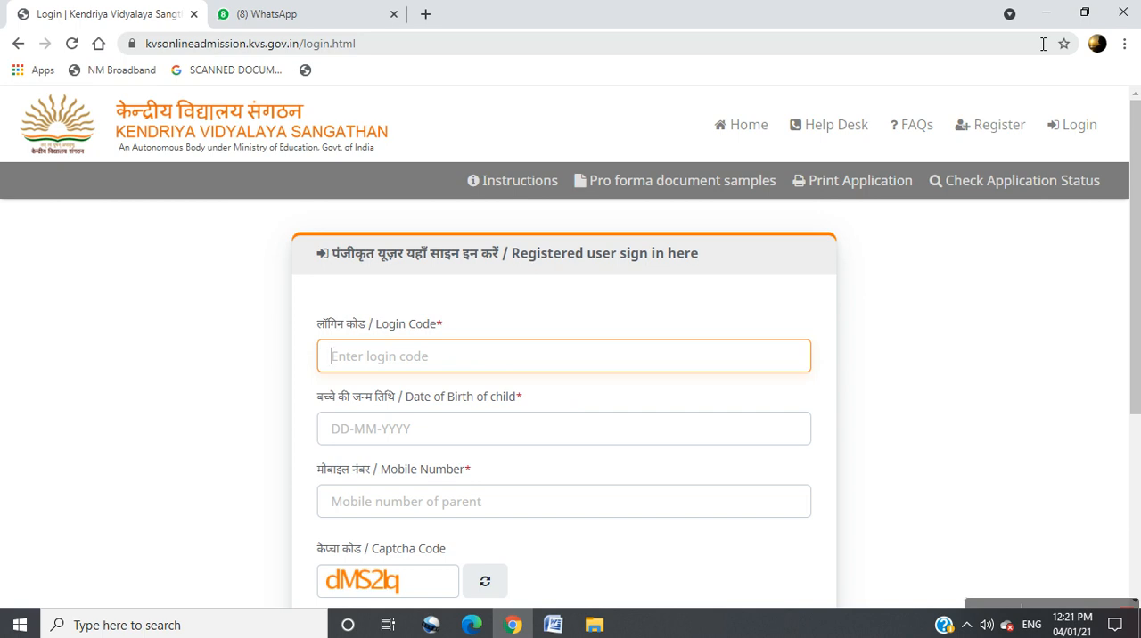
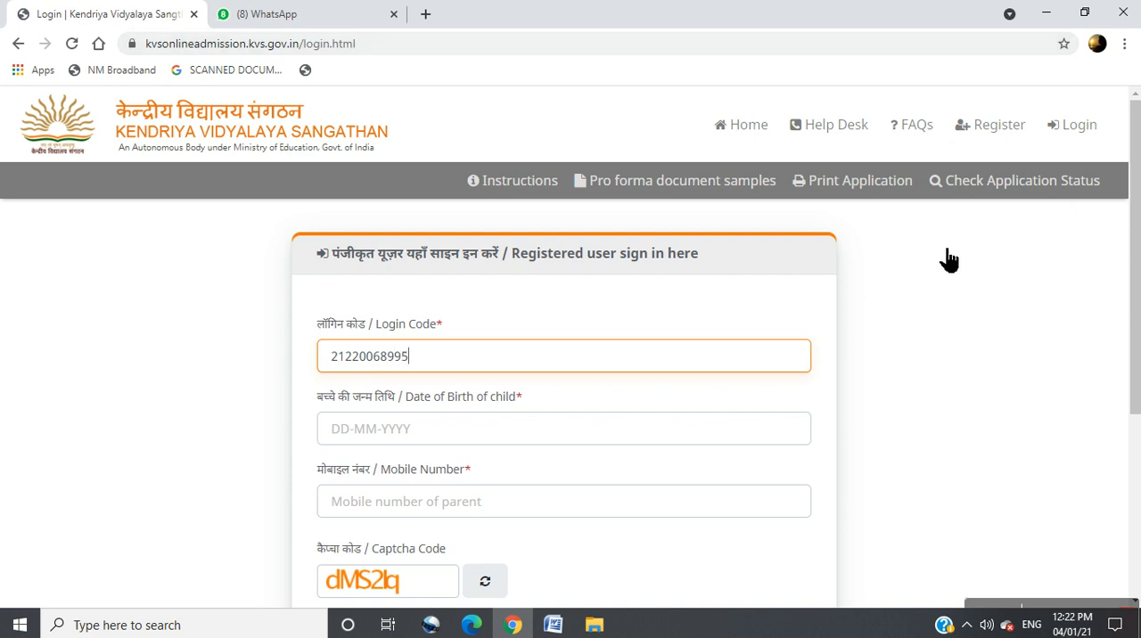
- Enter the child's date of birth in the sign-in form and confirm it in the calendar
{"action": "left_click", "coordinate": [338, 432]}
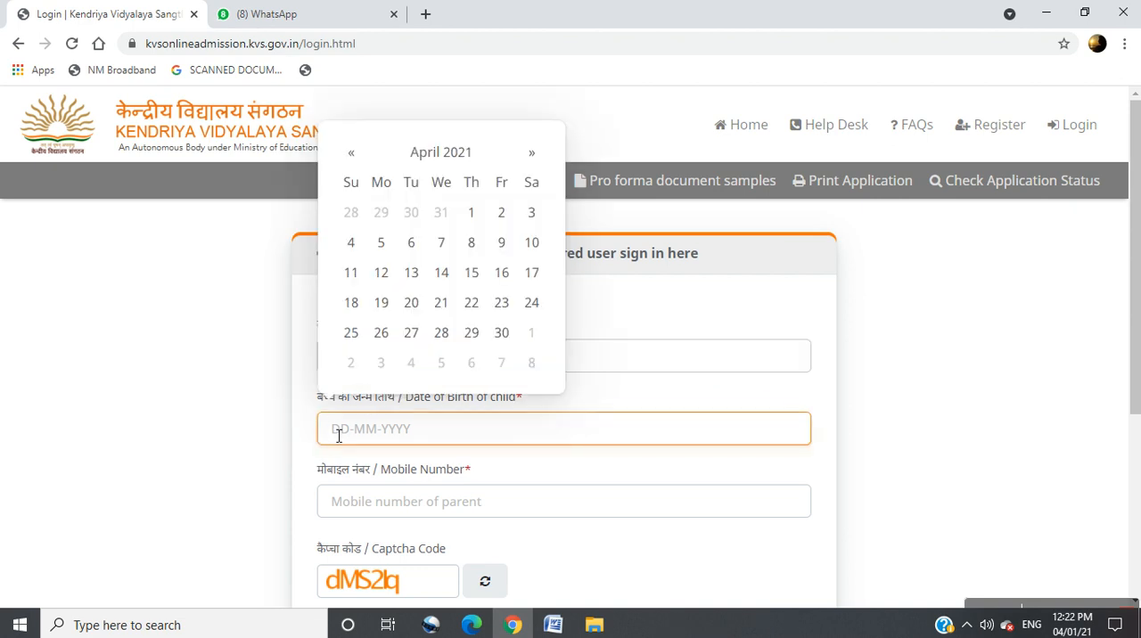
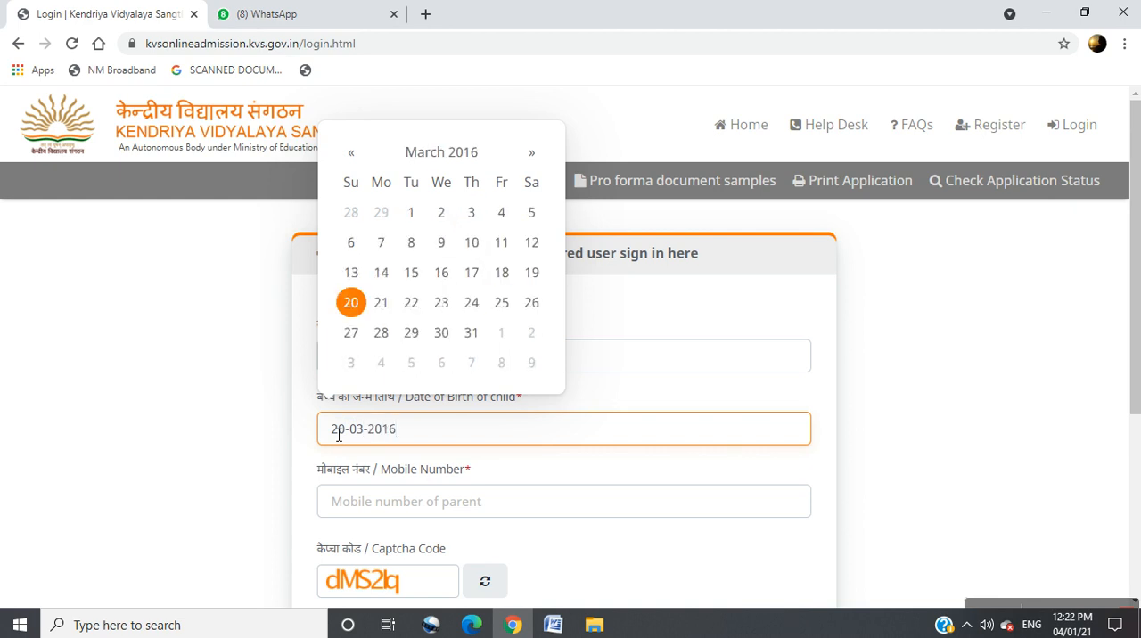
{"action": "left_click", "coordinate": [351, 306]}
- Enter the parent's registered mobile number in the sign-in form
{"action": "scroll", "coordinate": [444, 599], "scroll_direction": "down", "scroll_amount": 2}
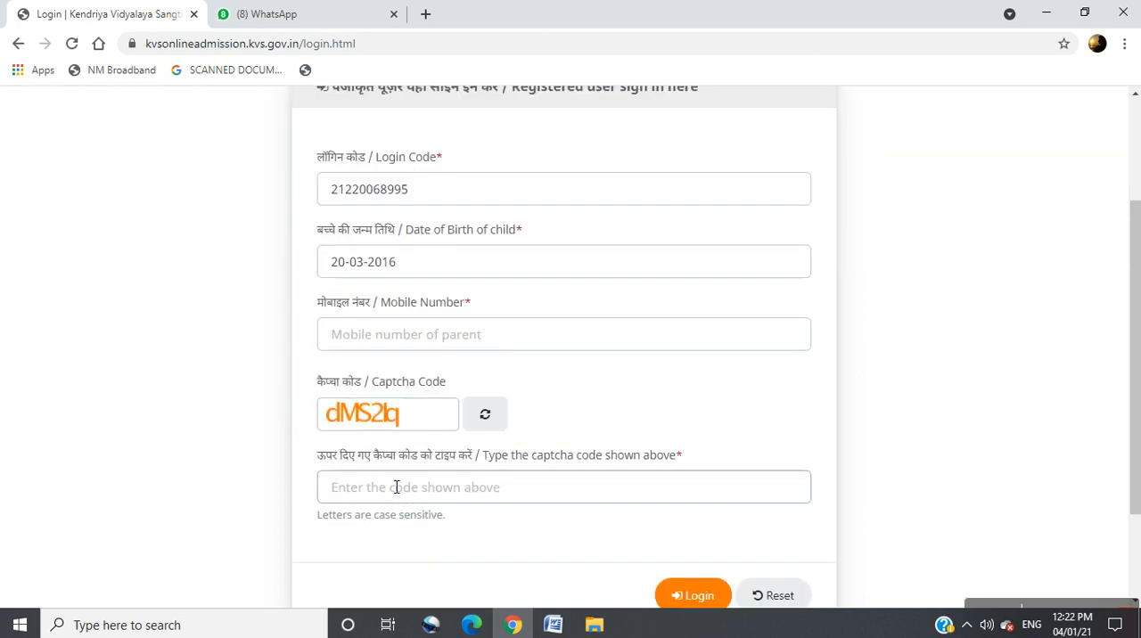
{"action": "left_click", "coordinate": [391, 332]}
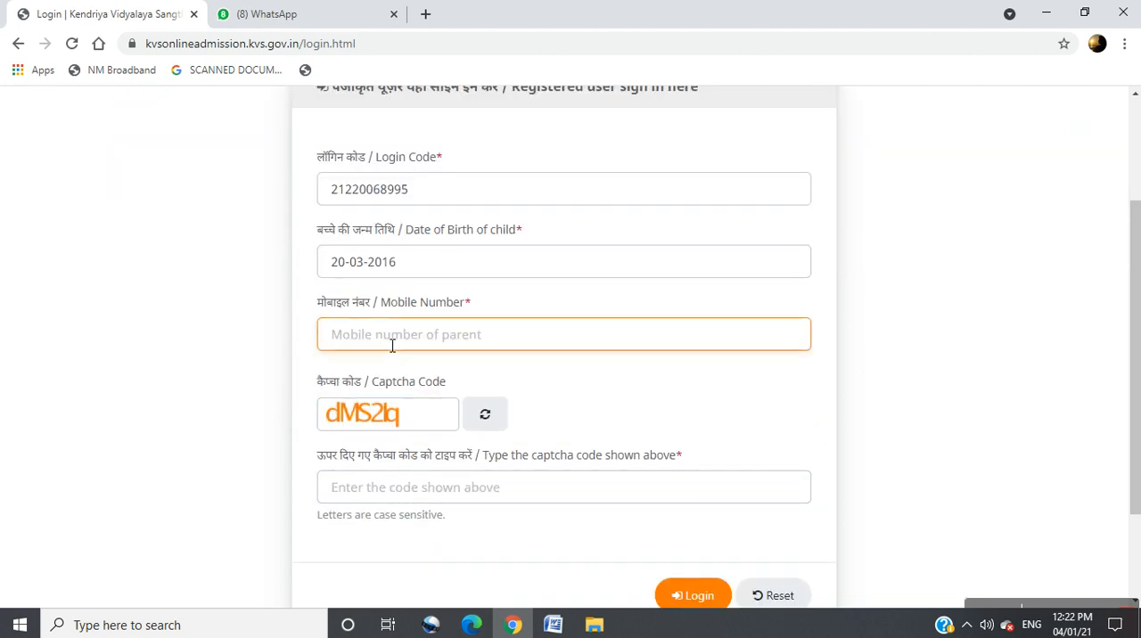
{"action": "type", "text": "7"}
{"action": "key", "text": "BackSpace"}
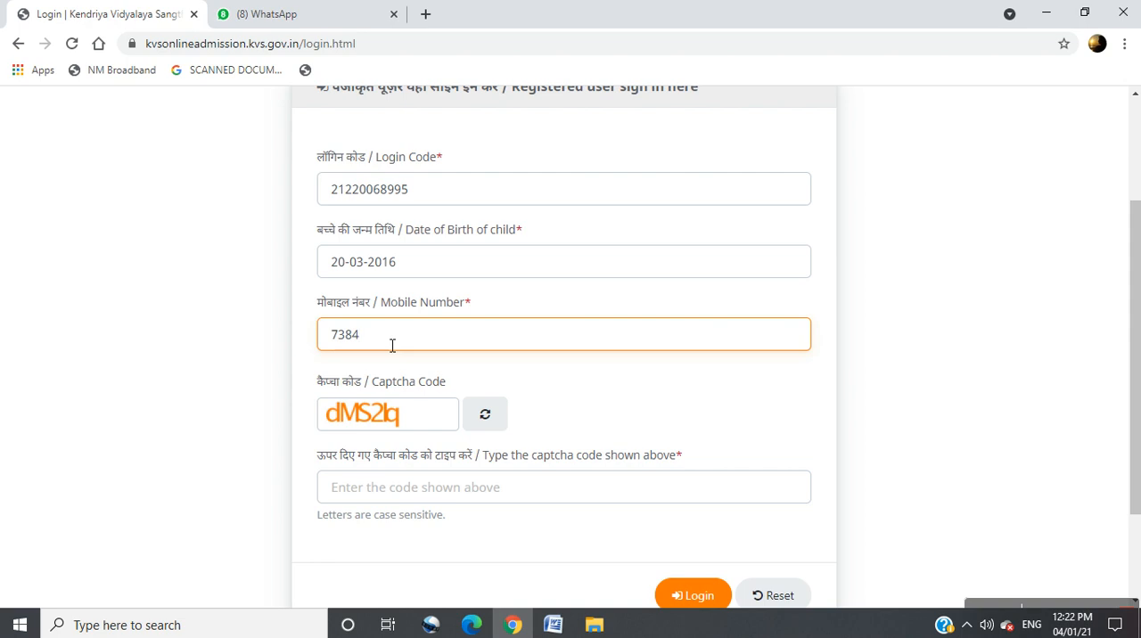
- Try to log in with the displayed captcha code, and dismiss the resulting alert
{"action": "scroll", "coordinate": [385, 357], "scroll_direction": "down", "scroll_amount": 3}
{"action": "left_click", "coordinate": [374, 361]}
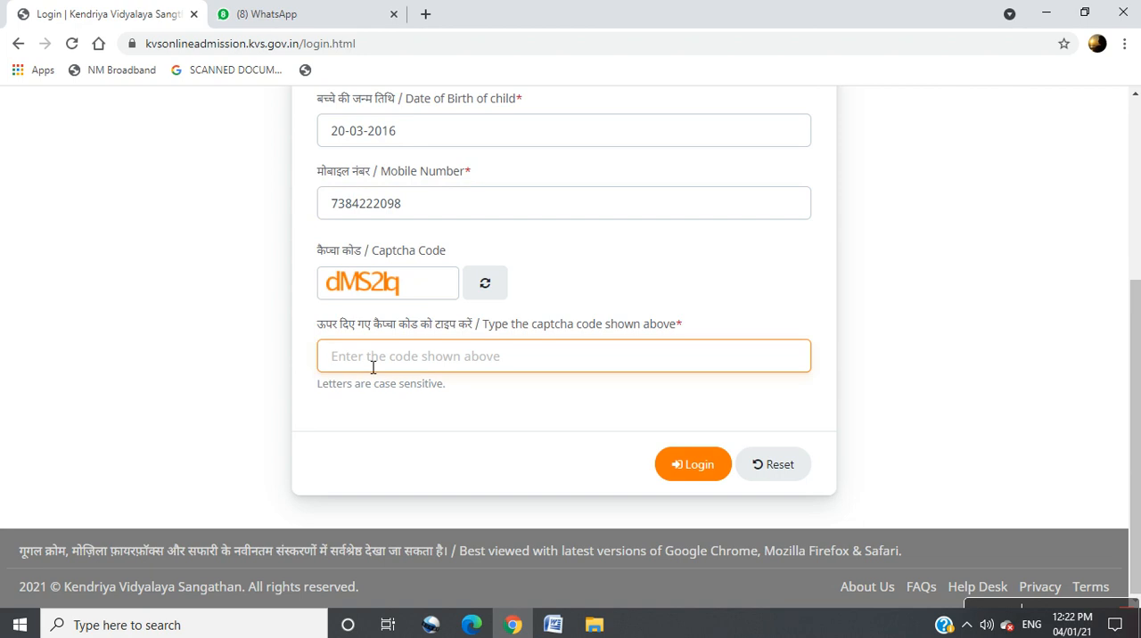
{"action": "type", "text": "d"}
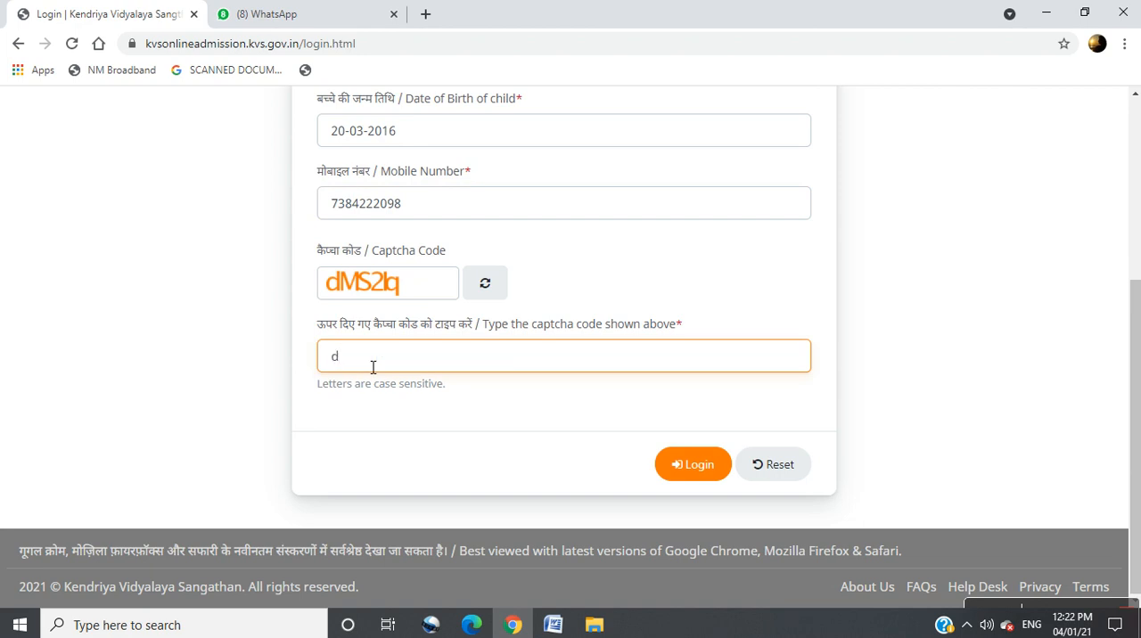
{"action": "type", "text": "MS2lq"}
{"action": "left_click", "coordinate": [698, 472]}
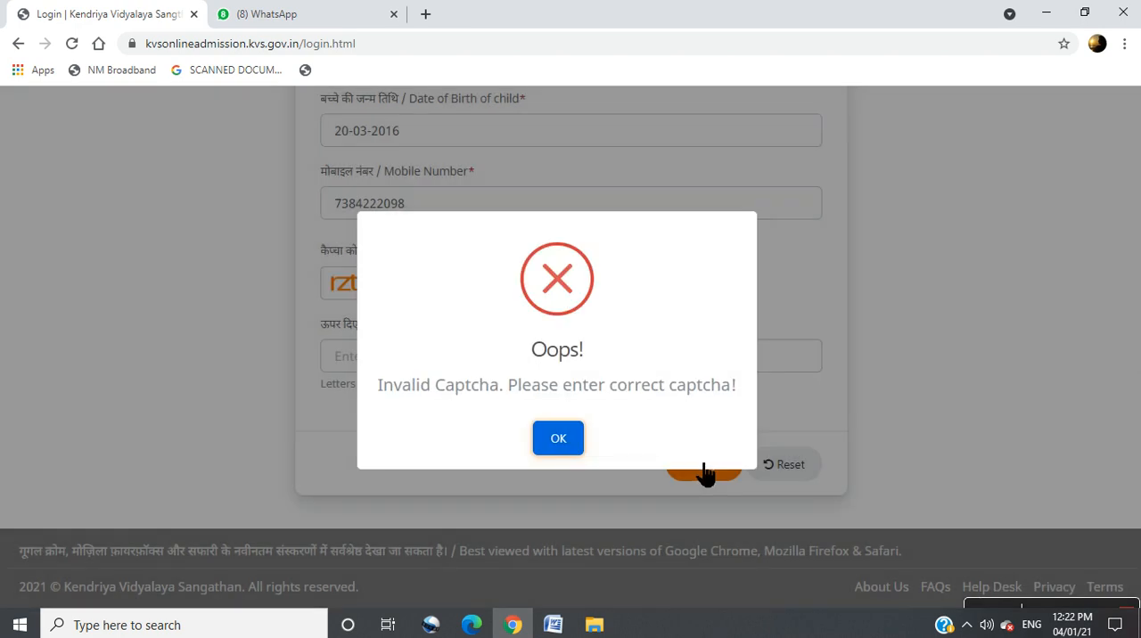
{"action": "left_click", "coordinate": [580, 446]}
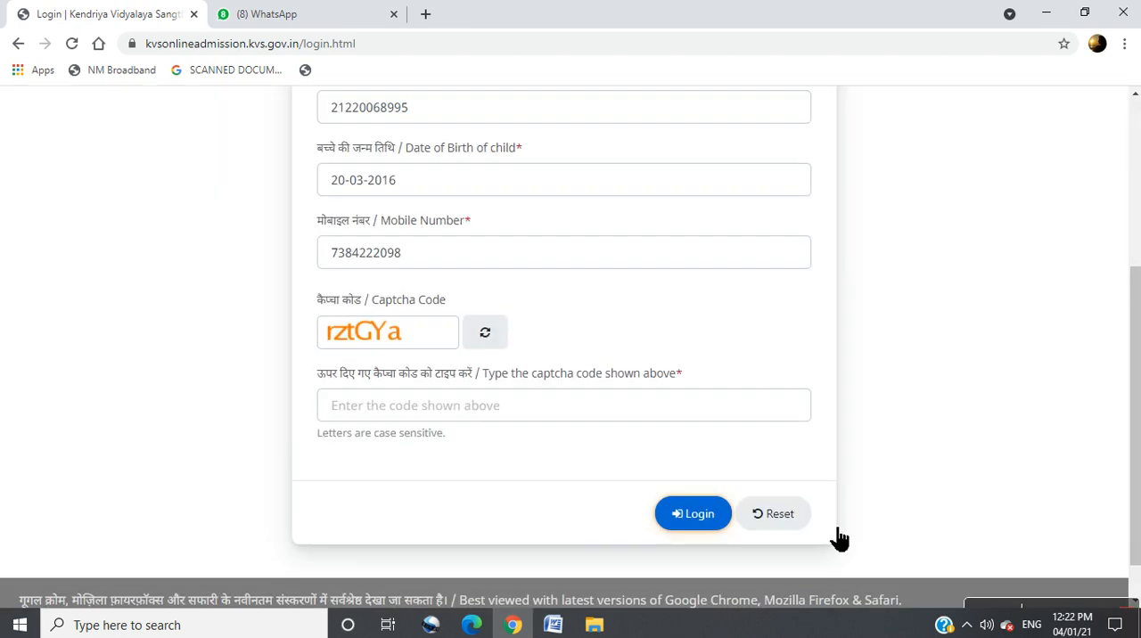
- Enter the newly generated captcha code in the sign-in form and log in to the application
{"action": "left_click", "coordinate": [445, 483]}
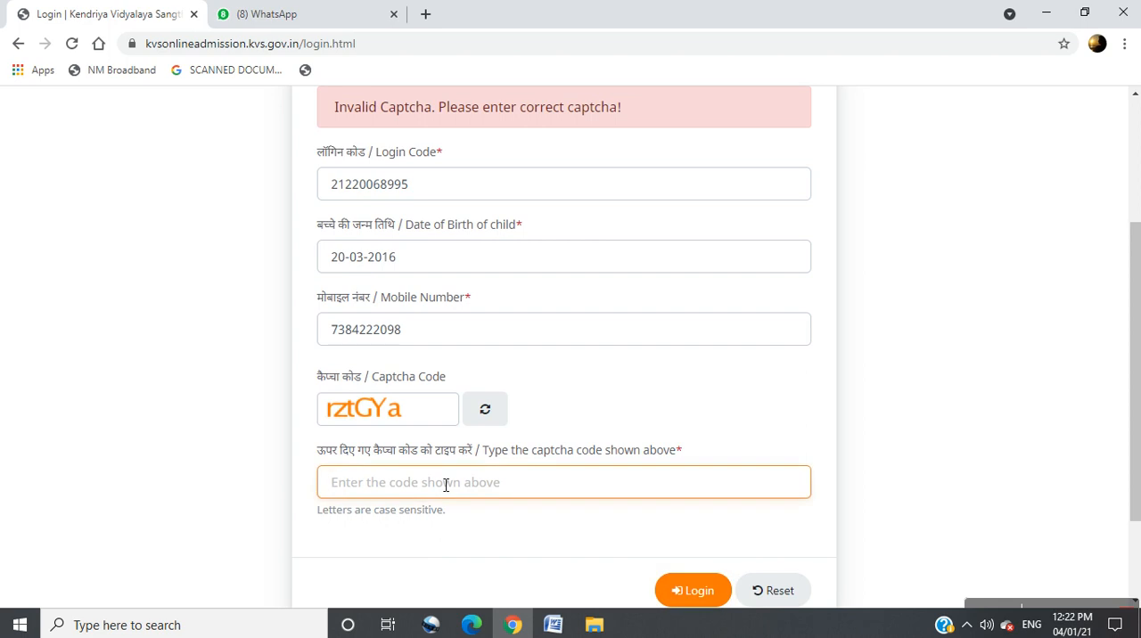
{"action": "type", "text": "rzt"}
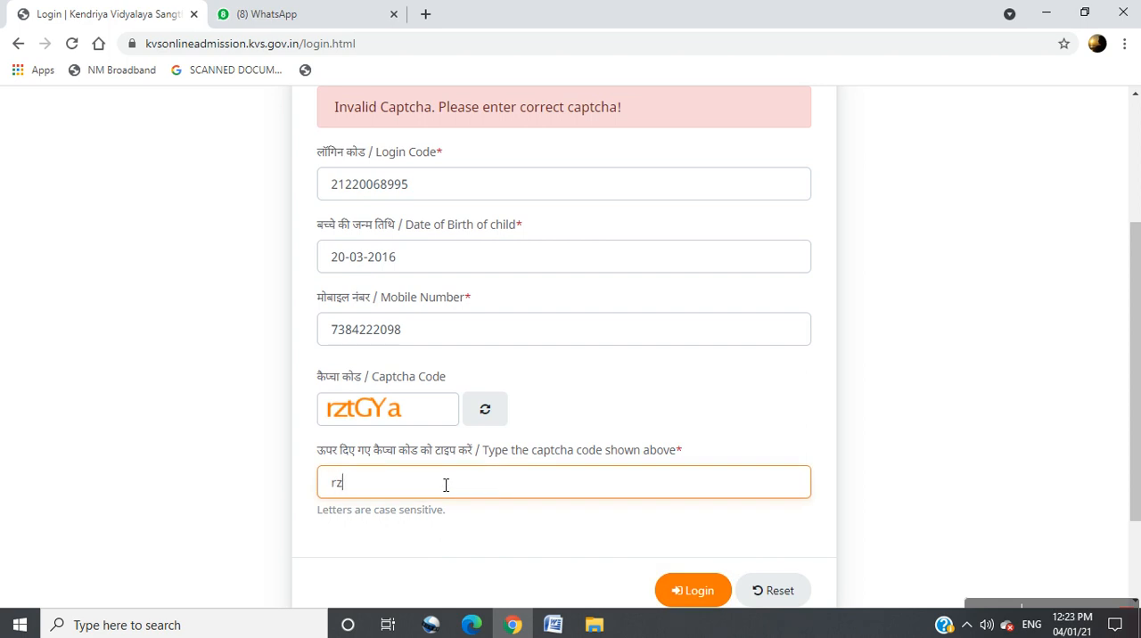
{"action": "type", "text": "GYa"}
{"action": "left_click", "coordinate": [685, 592]}
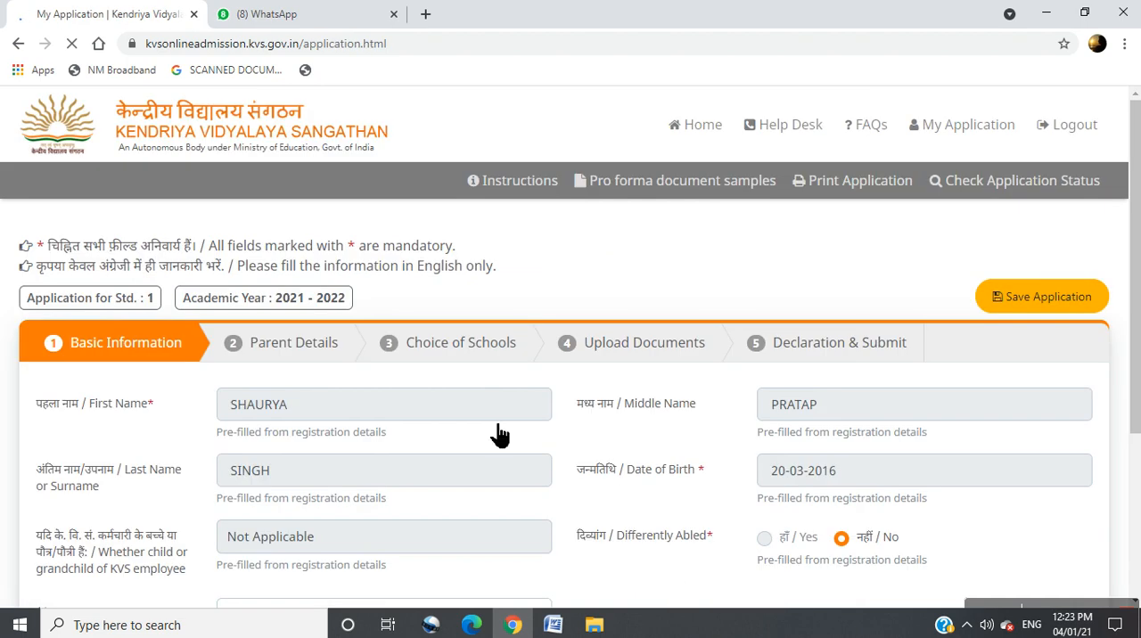
- Set the child's gender to Male in the Basic Information section of the application
{"action": "scroll", "coordinate": [397, 427], "scroll_direction": "down", "scroll_amount": 2}
{"action": "scroll", "coordinate": [403, 428], "scroll_direction": "down", "scroll_amount": 1}
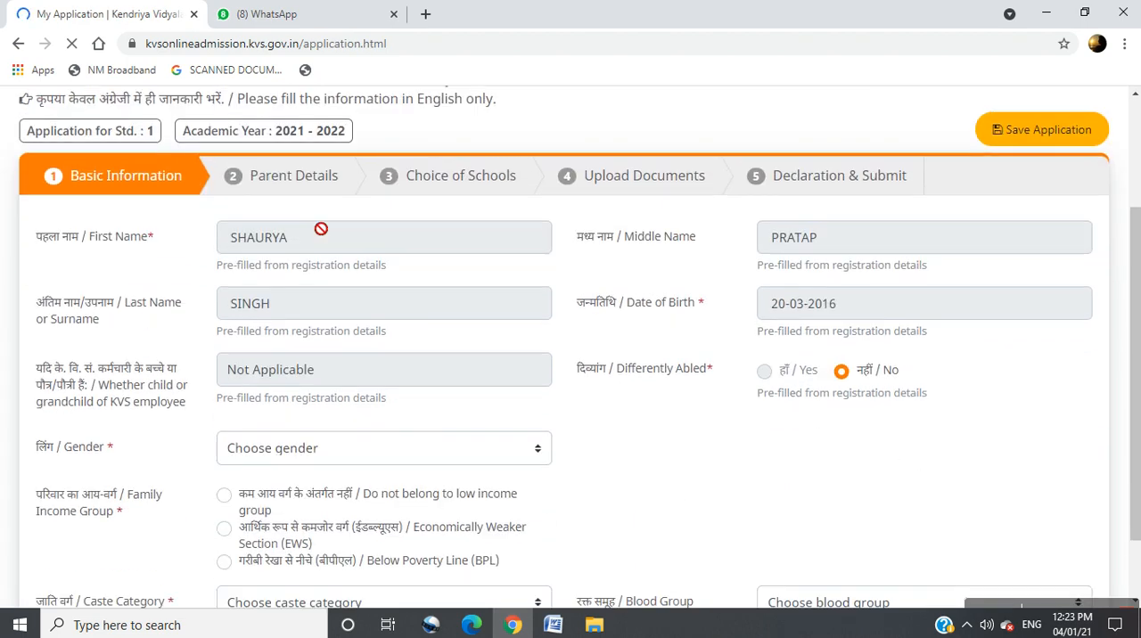
{"action": "scroll", "coordinate": [621, 325], "scroll_direction": "down", "scroll_amount": 1}
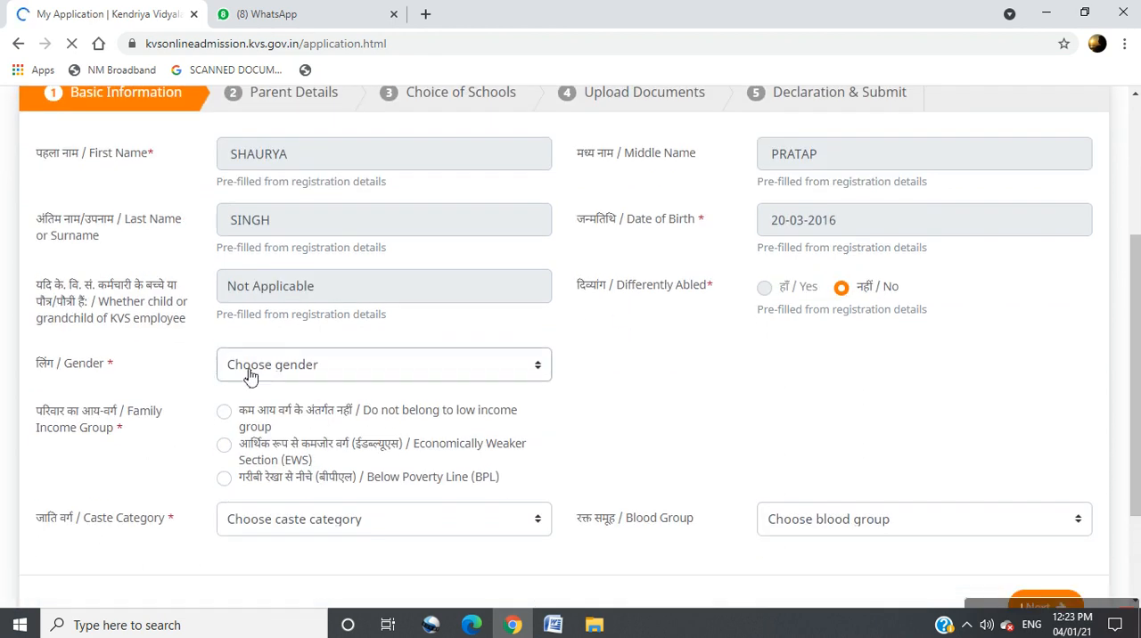
{"action": "left_click", "coordinate": [380, 376]}
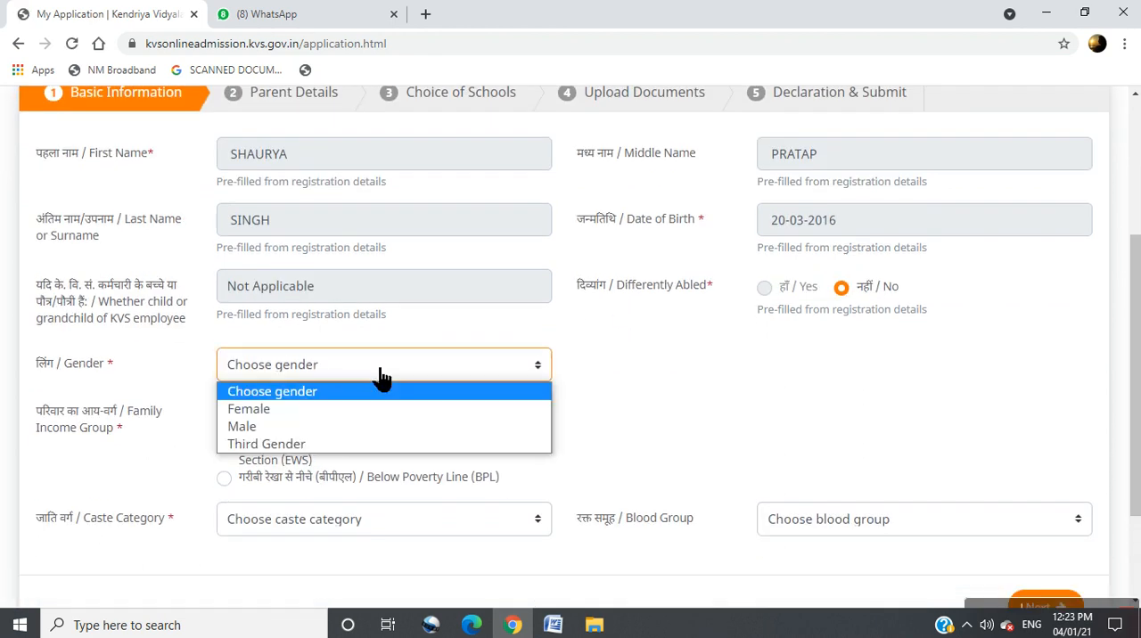
{"action": "left_click", "coordinate": [398, 444]}
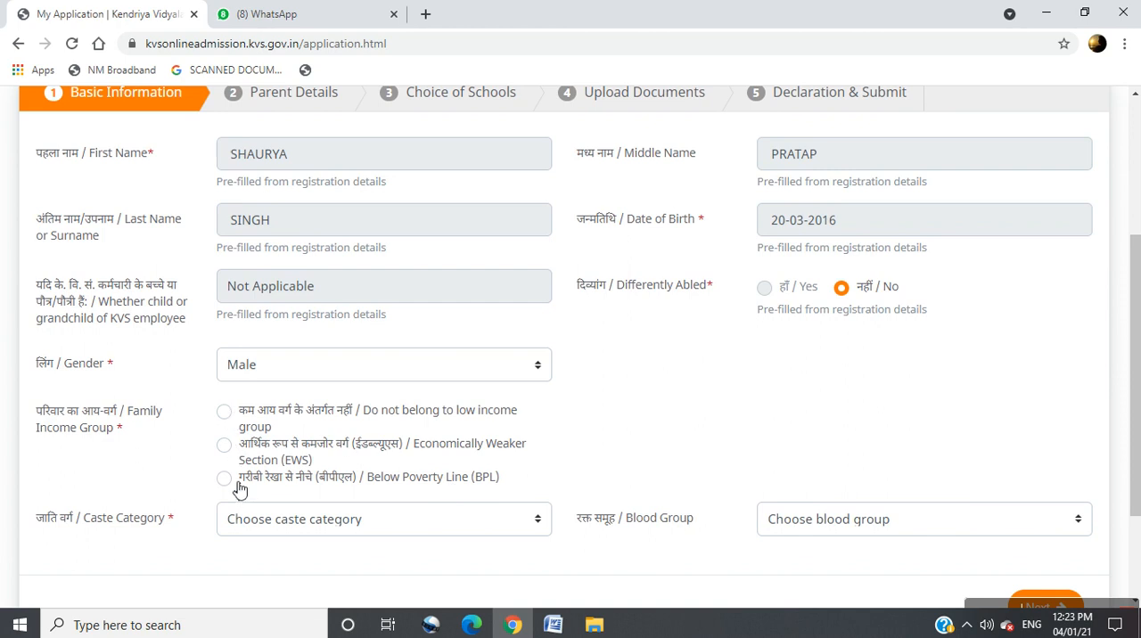
{"action": "left_click", "coordinate": [224, 444]}
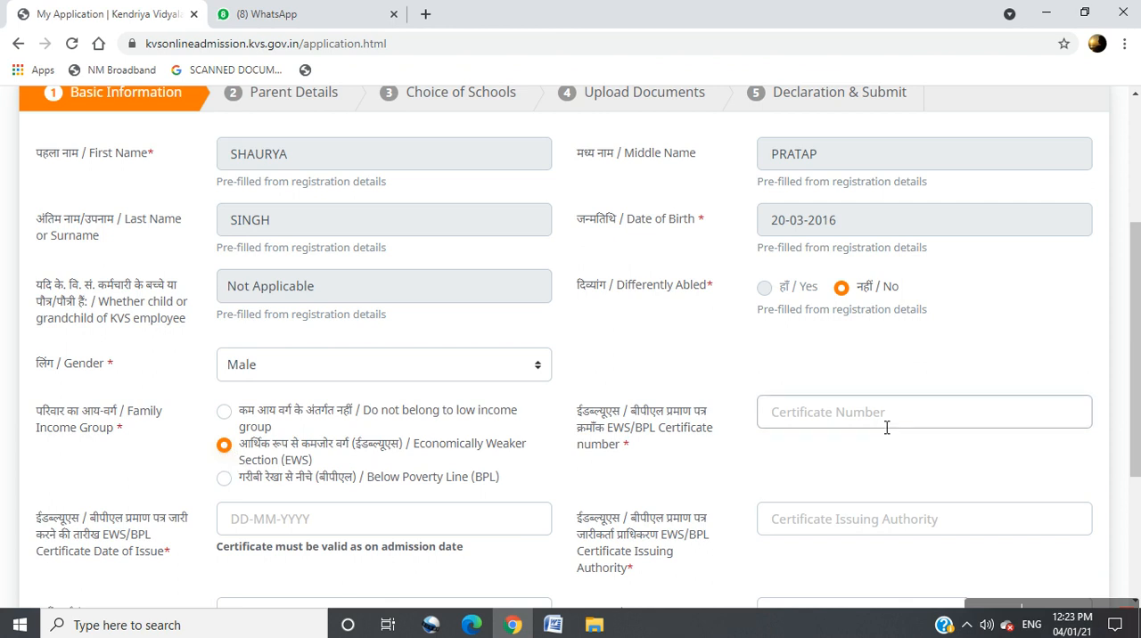
{"action": "scroll", "coordinate": [886, 427], "scroll_direction": "down", "scroll_amount": 1}
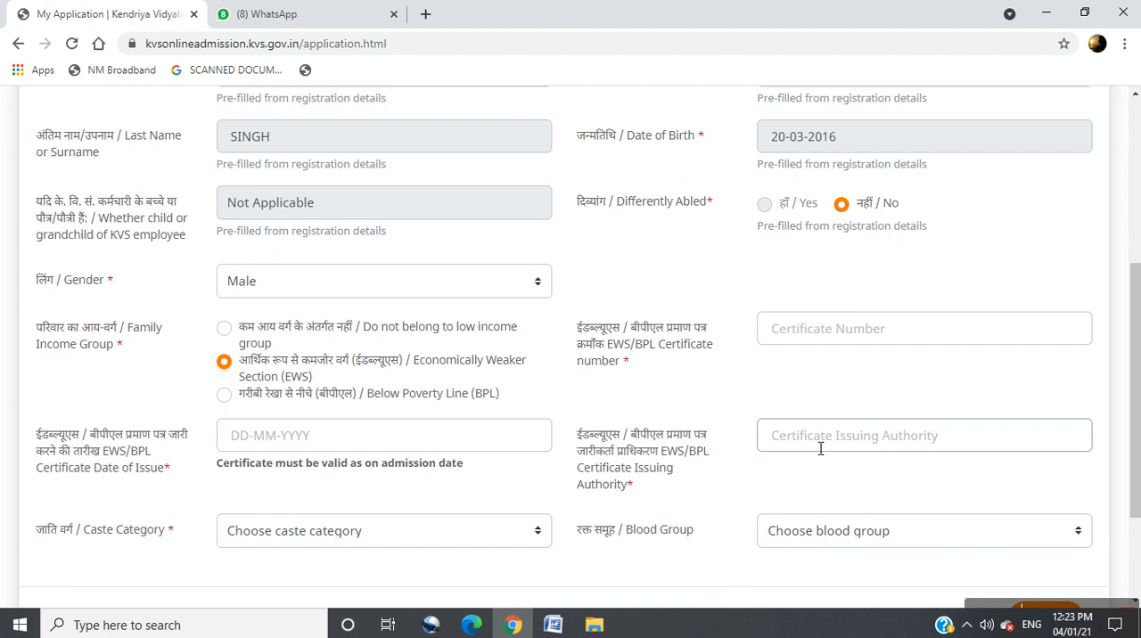
{"action": "left_click", "coordinate": [225, 397]}
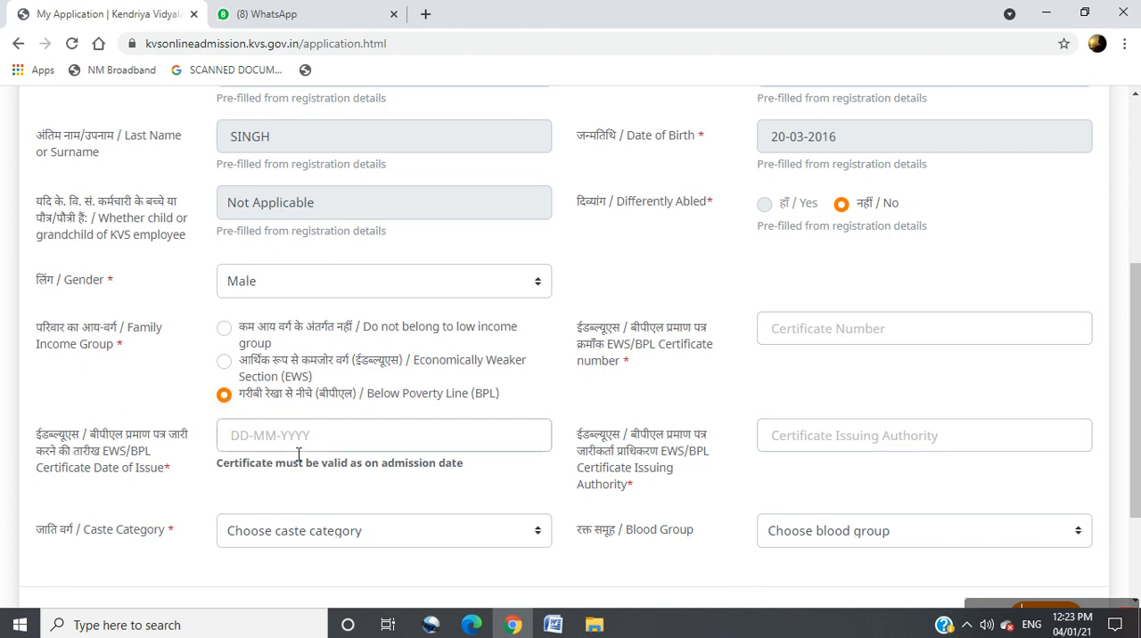
- Set the family income group to Do not belong to low income group and the caste category to General
{"action": "left_click", "coordinate": [228, 337]}
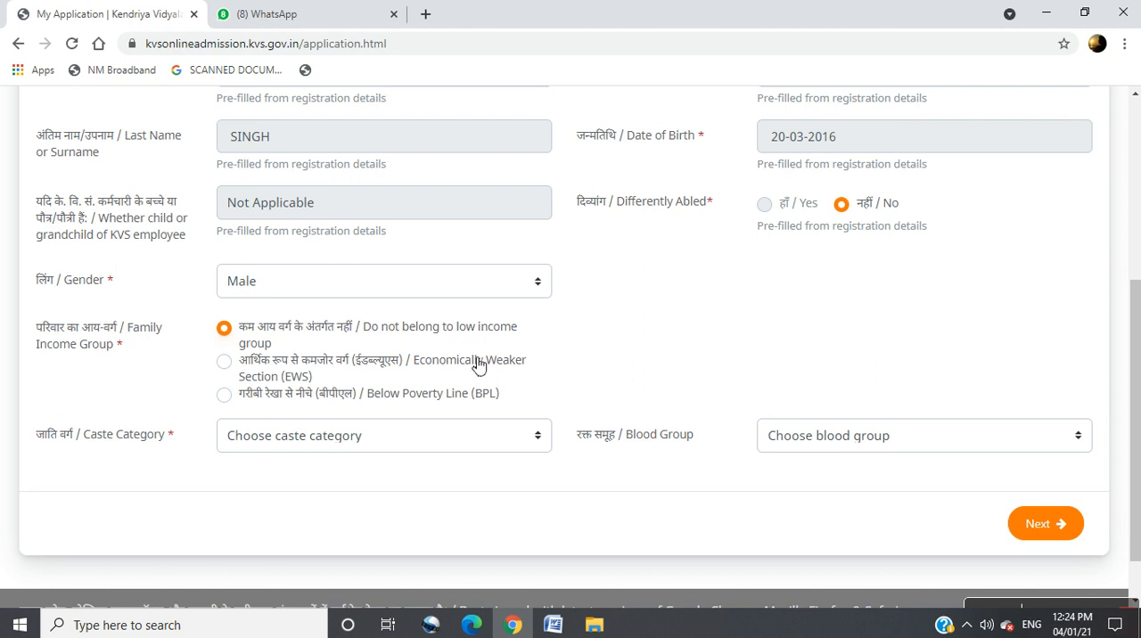
{"action": "scroll", "coordinate": [474, 365], "scroll_direction": "down", "scroll_amount": 1}
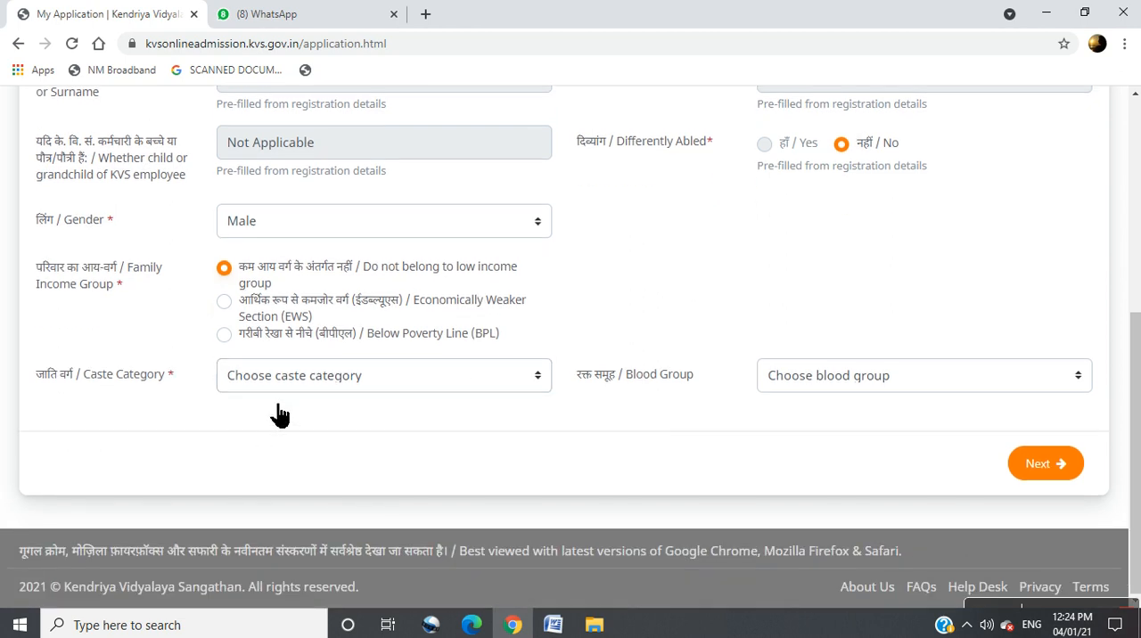
{"action": "left_click", "coordinate": [309, 385]}
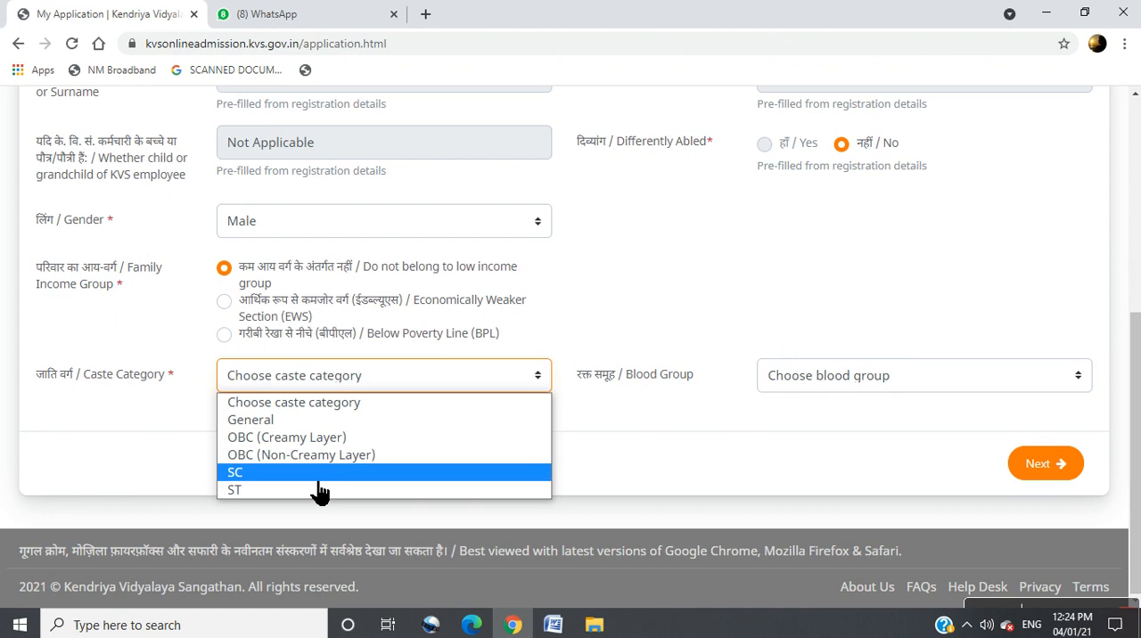
{"action": "left_click", "coordinate": [314, 426]}
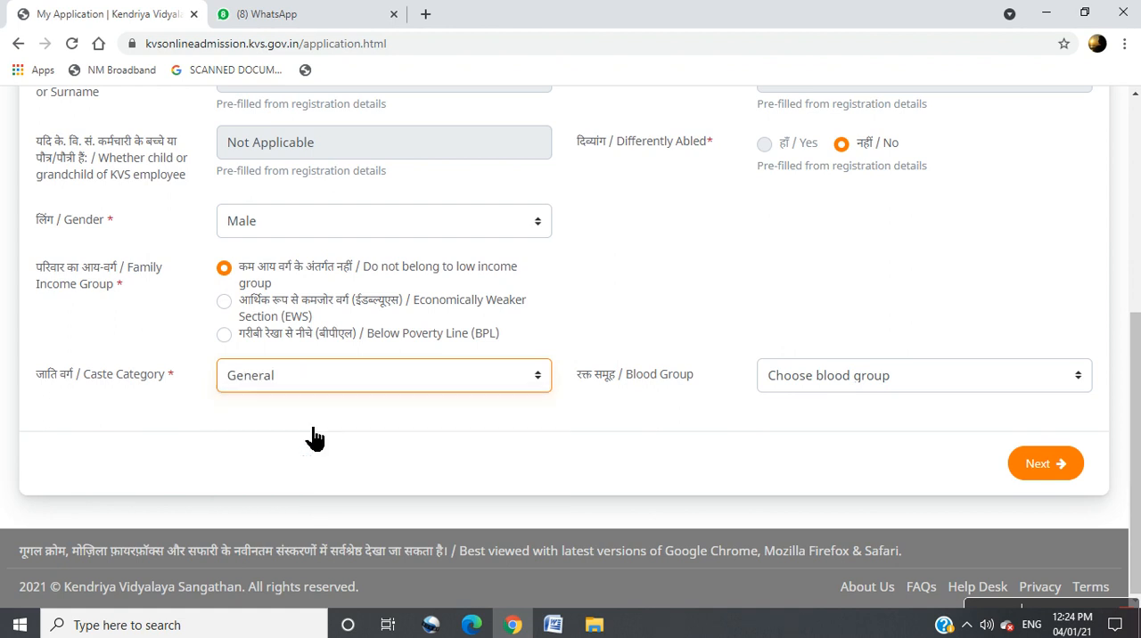
- Set the child's blood group to B +ve and continue to the Parent Details section
{"action": "left_click", "coordinate": [855, 383]}
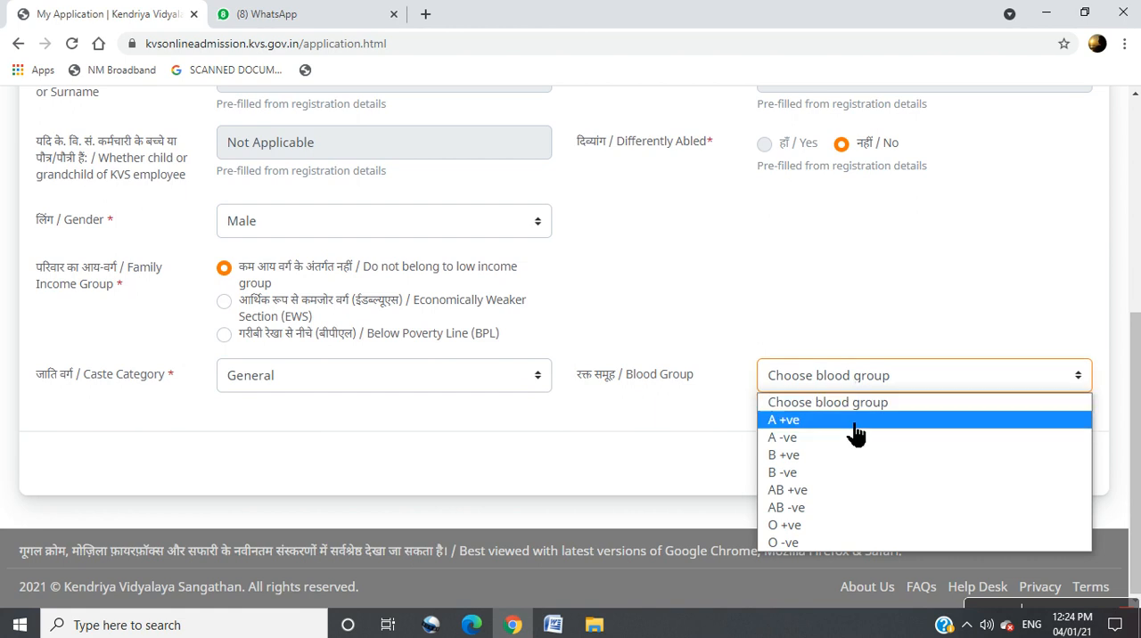
{"action": "left_click", "coordinate": [866, 461]}
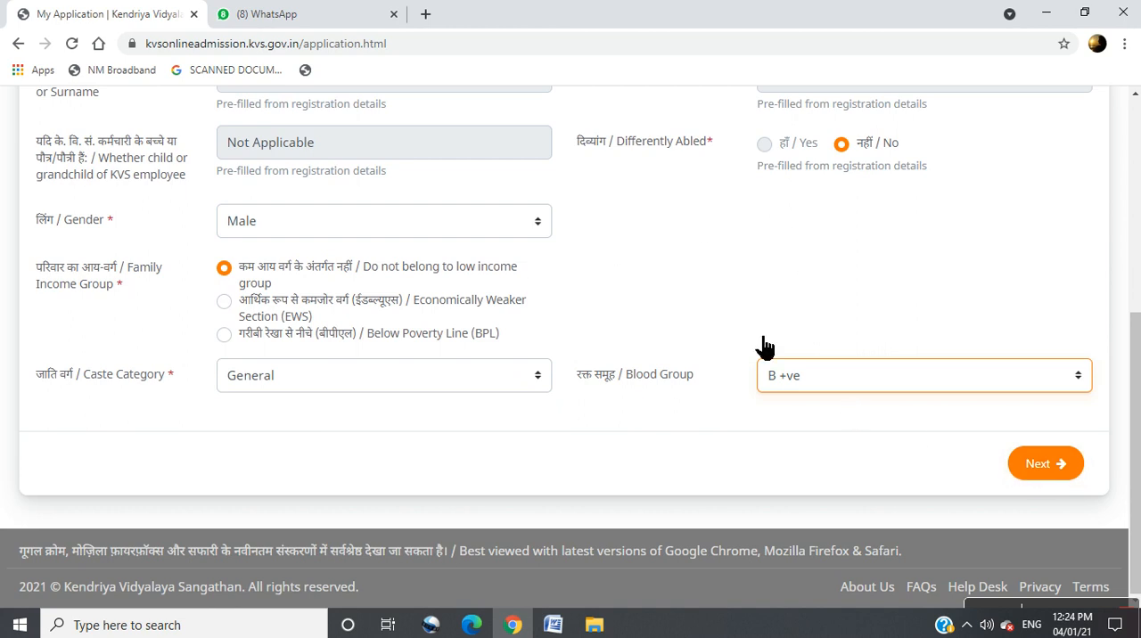
{"action": "left_click", "coordinate": [1043, 471]}
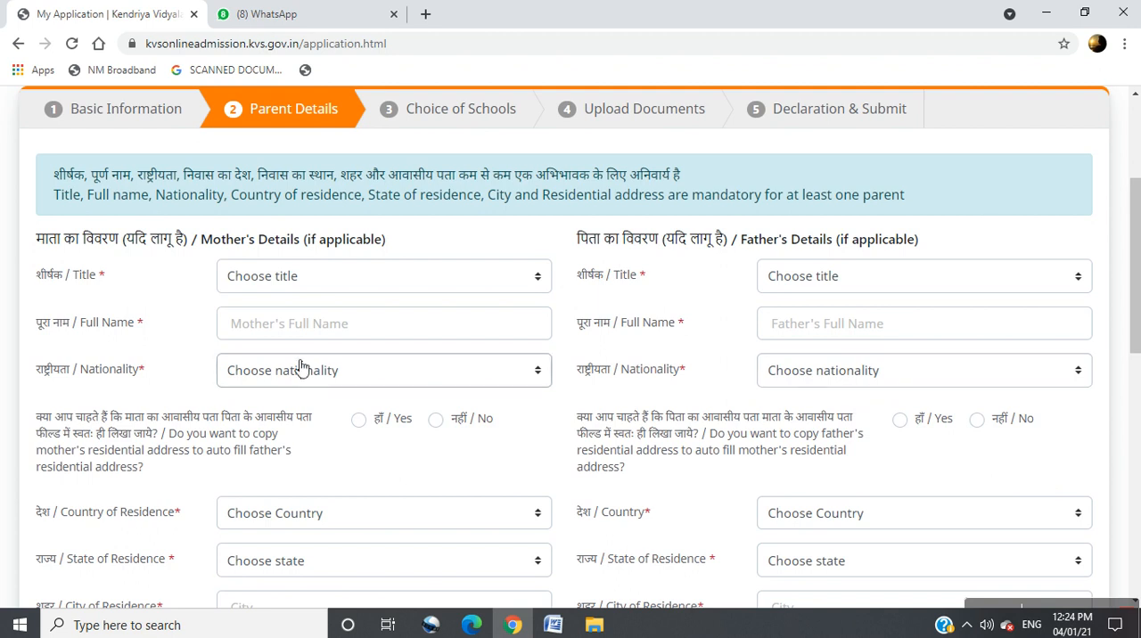
- Set the mother's title to Mrs. and enter her full name in the Mother's Details
{"action": "scroll", "coordinate": [303, 364], "scroll_direction": "up", "scroll_amount": 2}
{"action": "scroll", "coordinate": [390, 344], "scroll_direction": "down", "scroll_amount": 1}
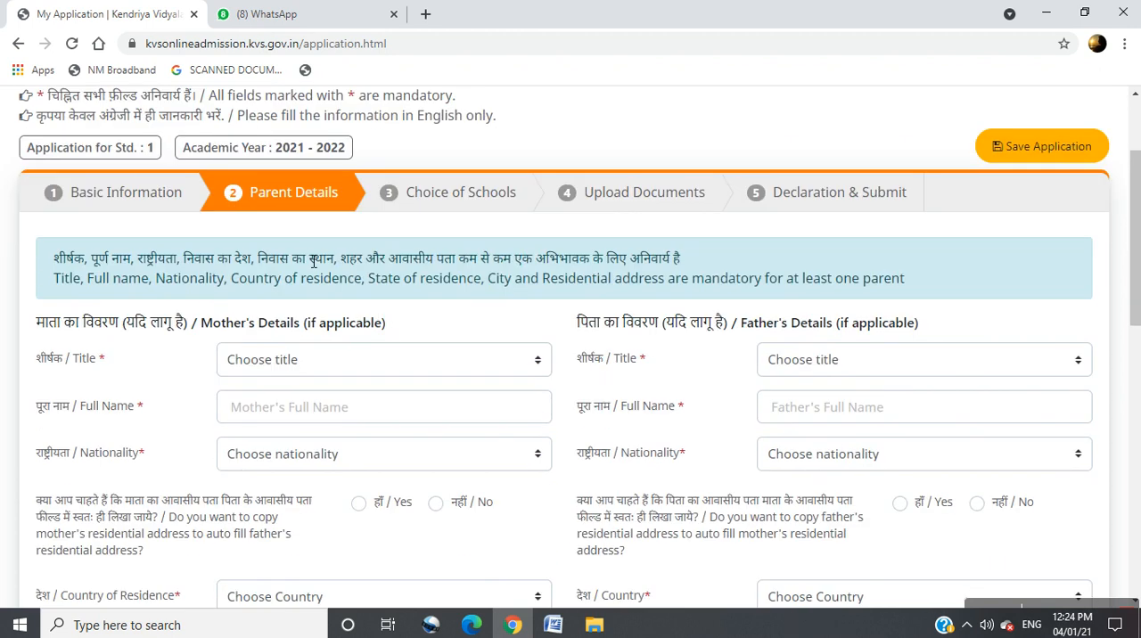
{"action": "scroll", "coordinate": [299, 308], "scroll_direction": "down", "scroll_amount": 1}
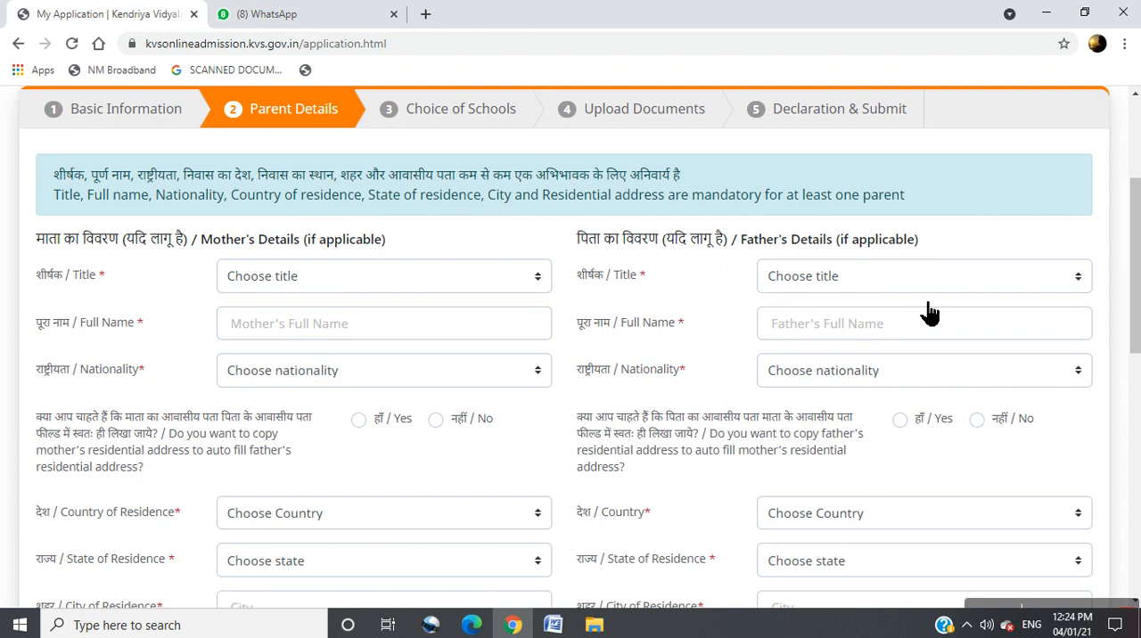
{"action": "scroll", "coordinate": [916, 308], "scroll_direction": "down", "scroll_amount": 6}
{"action": "scroll", "coordinate": [916, 305], "scroll_direction": "up", "scroll_amount": 6}
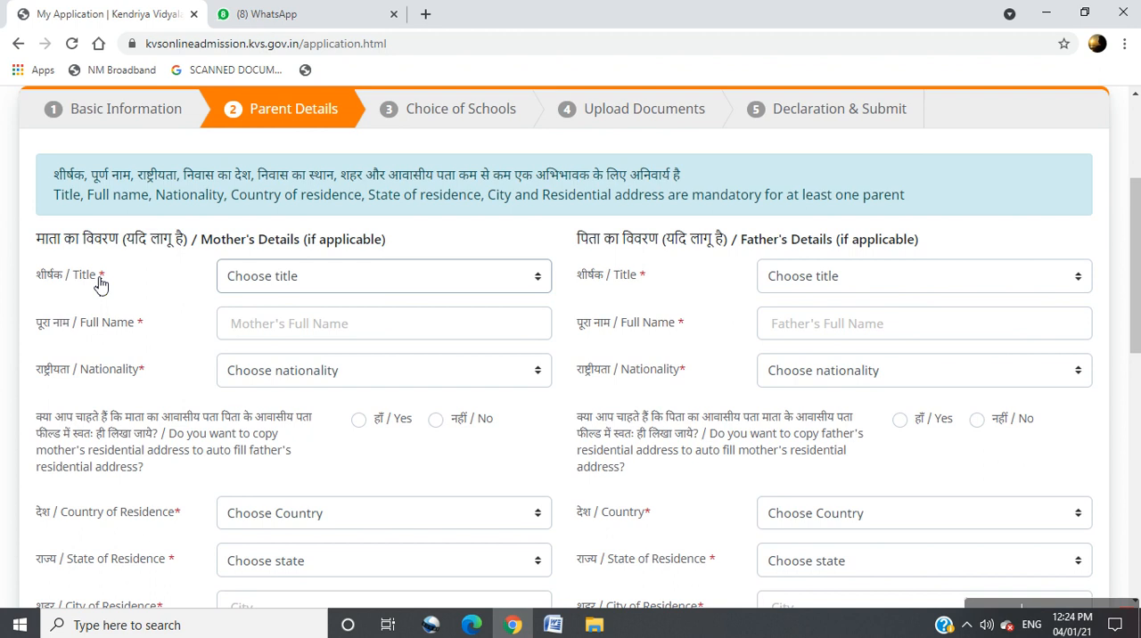
{"action": "left_click", "coordinate": [341, 282]}
{"action": "left_click", "coordinate": [344, 338]}
{"action": "left_click", "coordinate": [324, 324]}
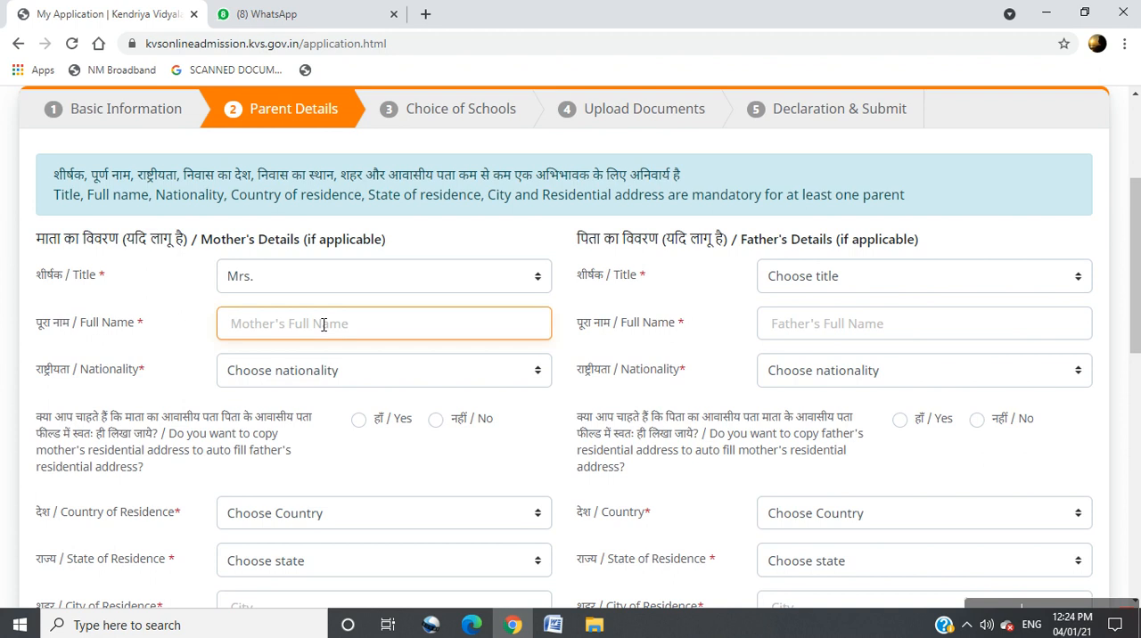
{"action": "type", "text": "r"}
{"action": "key", "text": "BackSpace"}
{"action": "key", "text": "BackSpace"}
{"action": "key", "text": "BackSpace"}
{"action": "key", "text": "BackSpace"}
- Set the mother's nationality to Indian and answer Yes to copying her residential address to the father's details
{"action": "left_click", "coordinate": [387, 379]}
{"action": "left_click", "coordinate": [383, 414]}
{"action": "scroll", "coordinate": [382, 408], "scroll_direction": "down", "scroll_amount": 1}
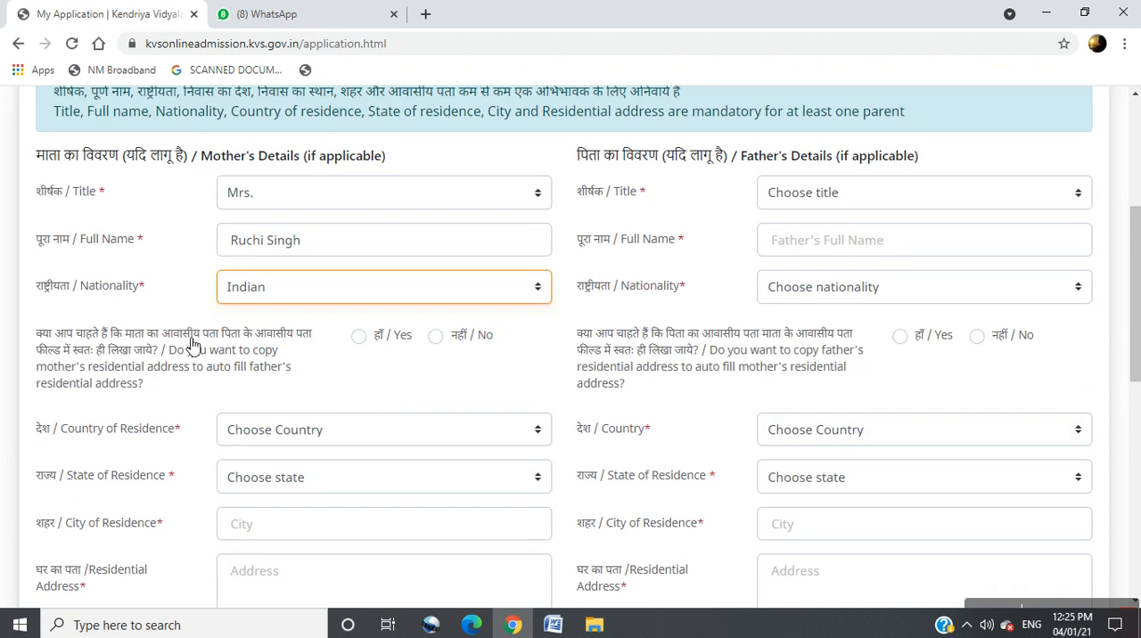
{"action": "left_click", "coordinate": [362, 340]}
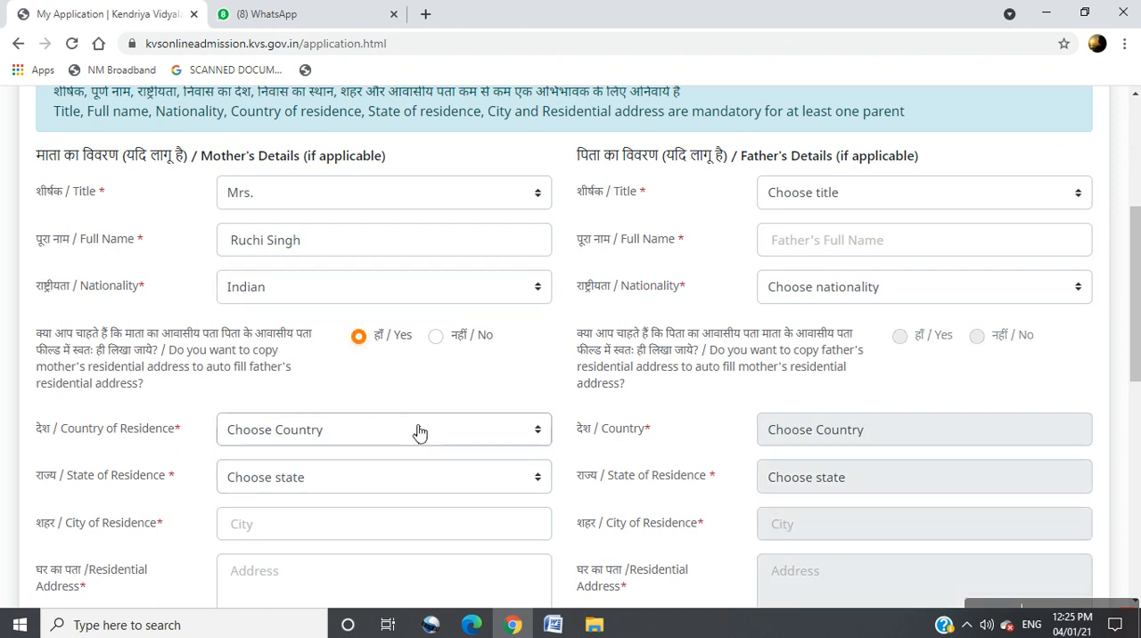
- Set the mother's country of residence to India and her state of residence to Uttarakhand
{"action": "left_click", "coordinate": [274, 429]}
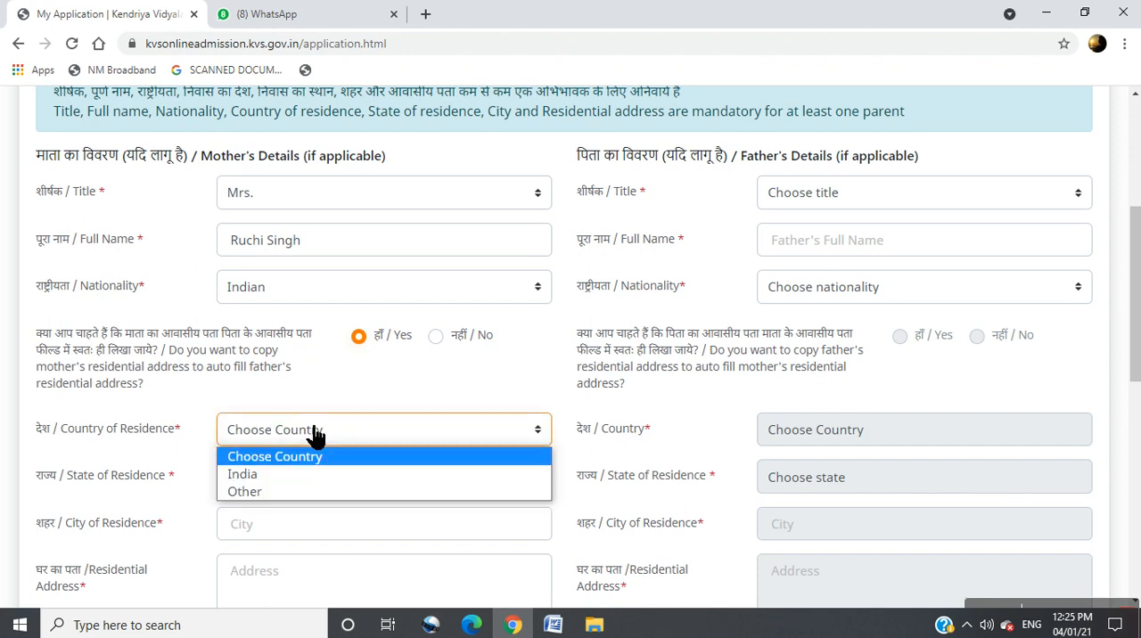
{"action": "left_click", "coordinate": [312, 476]}
{"action": "scroll", "coordinate": [312, 459], "scroll_direction": "down", "scroll_amount": 1}
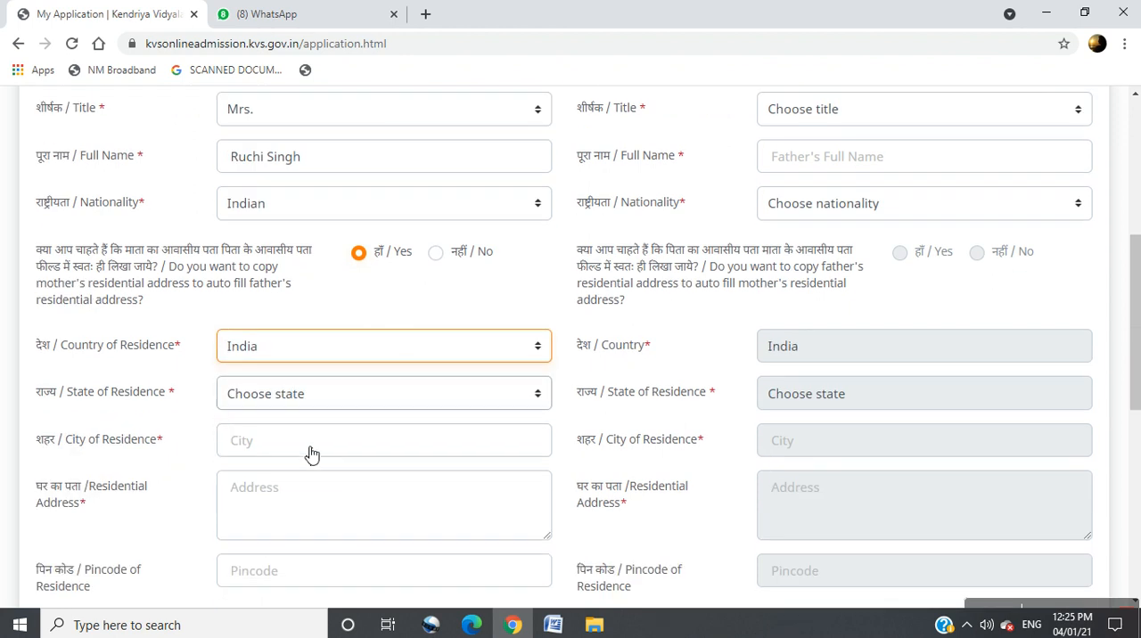
{"action": "left_click", "coordinate": [302, 396]}
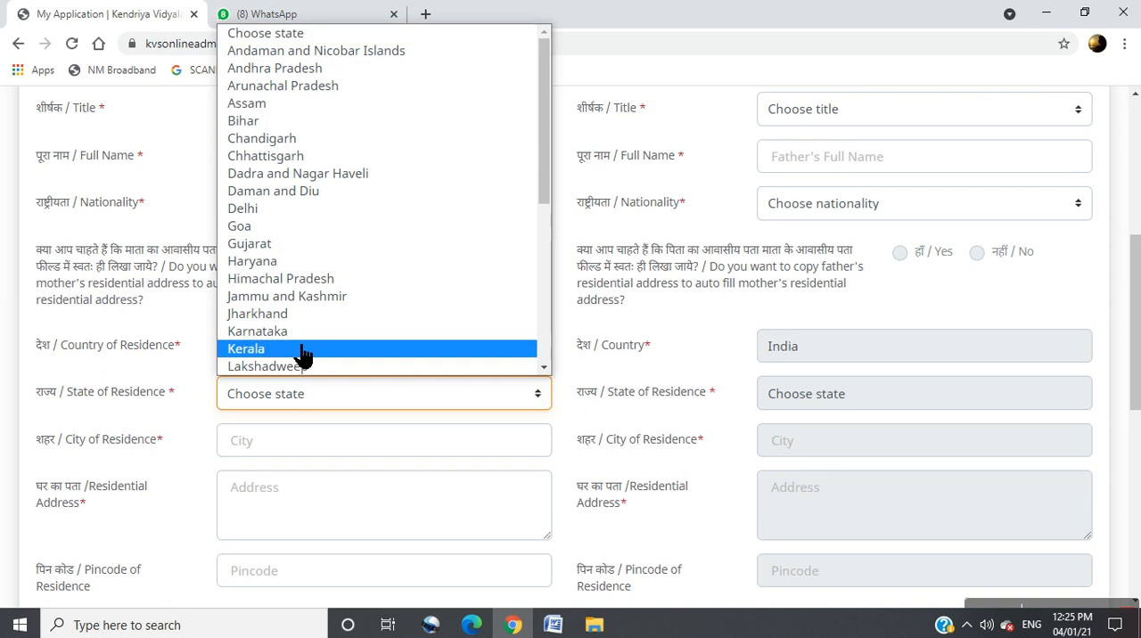
{"action": "scroll", "coordinate": [308, 287], "scroll_direction": "down", "scroll_amount": 5}
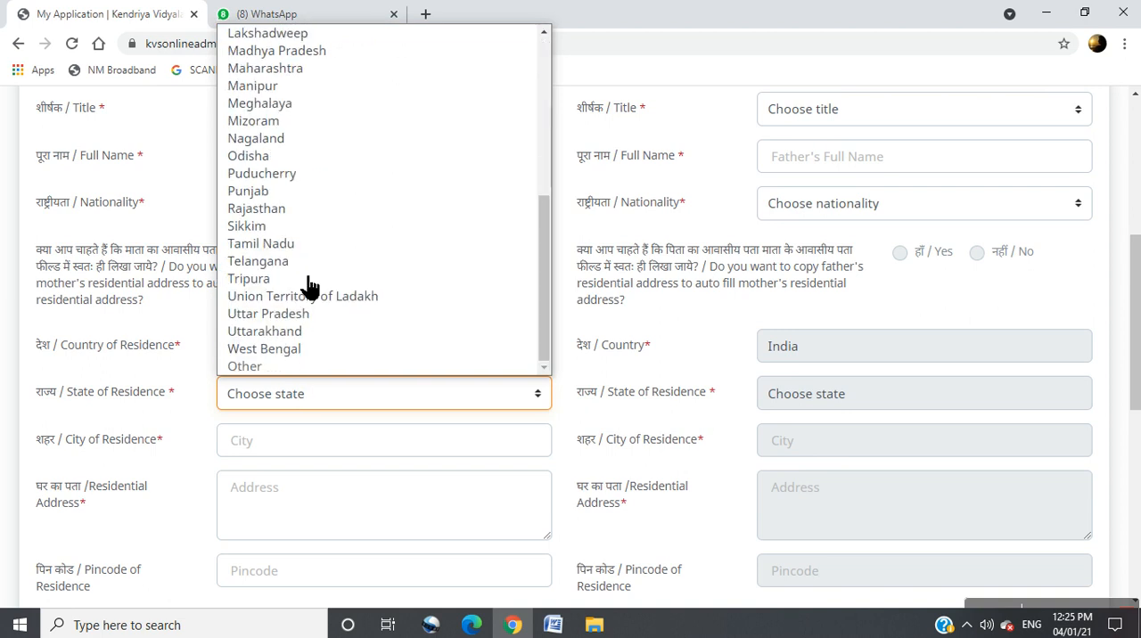
{"action": "scroll", "coordinate": [308, 287], "scroll_direction": "up", "scroll_amount": 5}
{"action": "scroll", "coordinate": [309, 287], "scroll_direction": "down", "scroll_amount": 5}
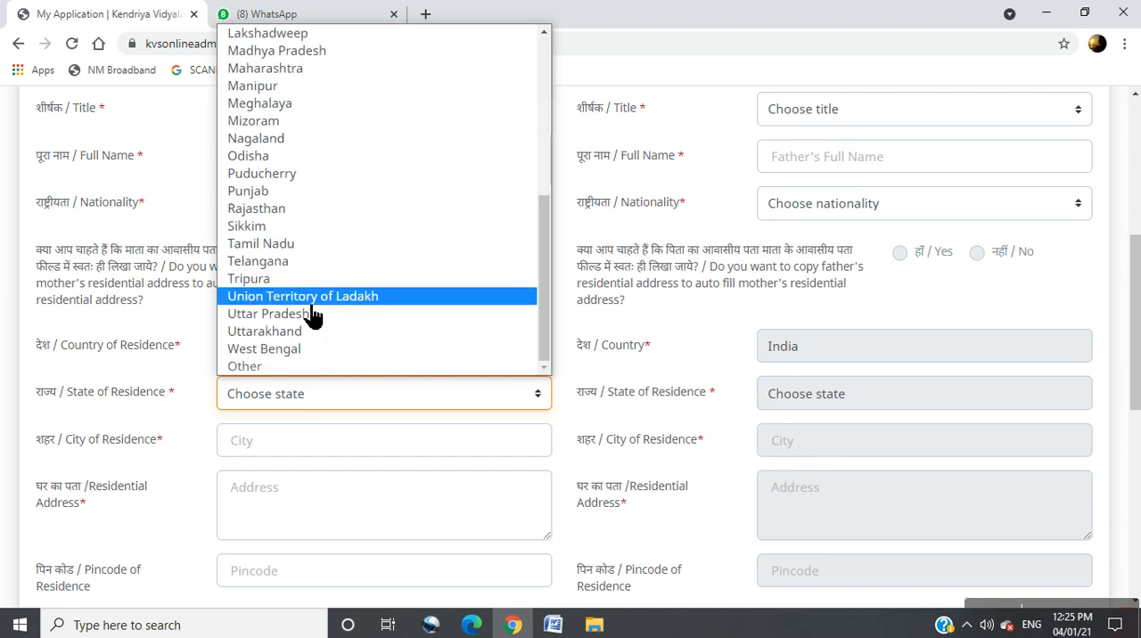
{"action": "left_click", "coordinate": [319, 333]}
- Enter the mother's city of residence, residential address and pincode
{"action": "left_click", "coordinate": [375, 437]}
{"action": "type", "text": "Ranikhet"}
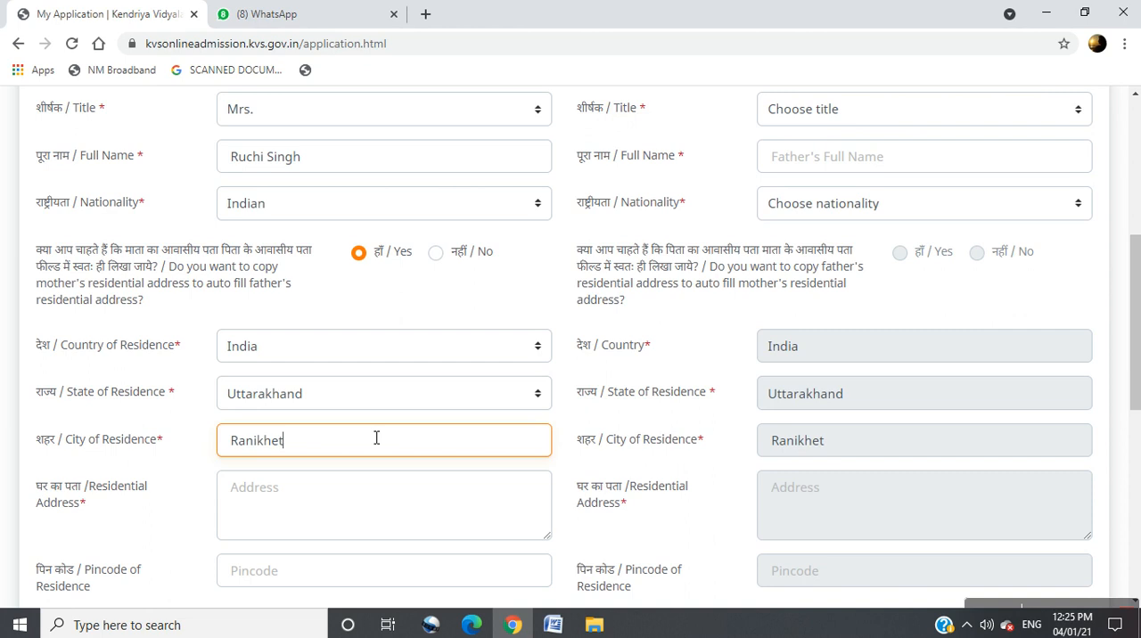
{"action": "left_click", "coordinate": [357, 508]}
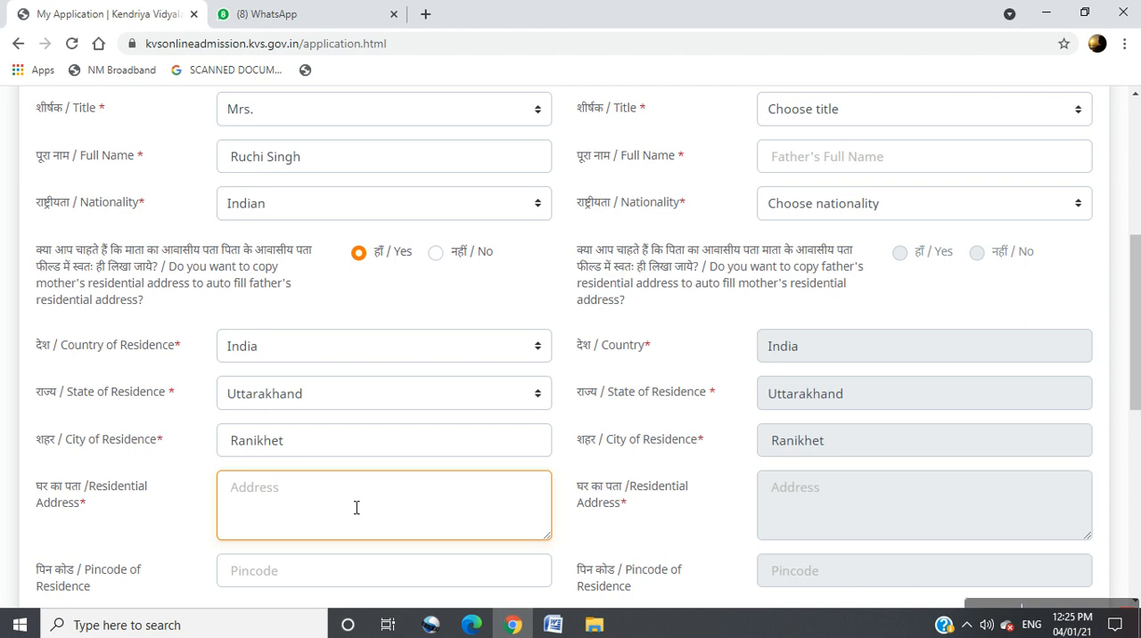
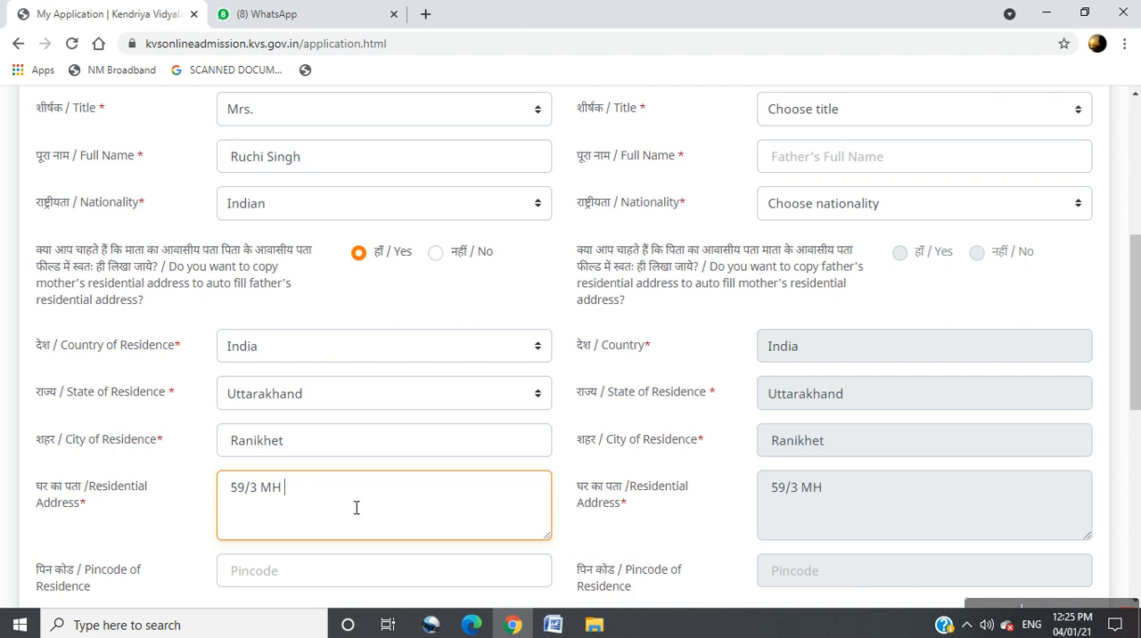
{"action": "scroll", "coordinate": [356, 499], "scroll_direction": "down", "scroll_amount": 2}
{"action": "left_click", "coordinate": [286, 407]}
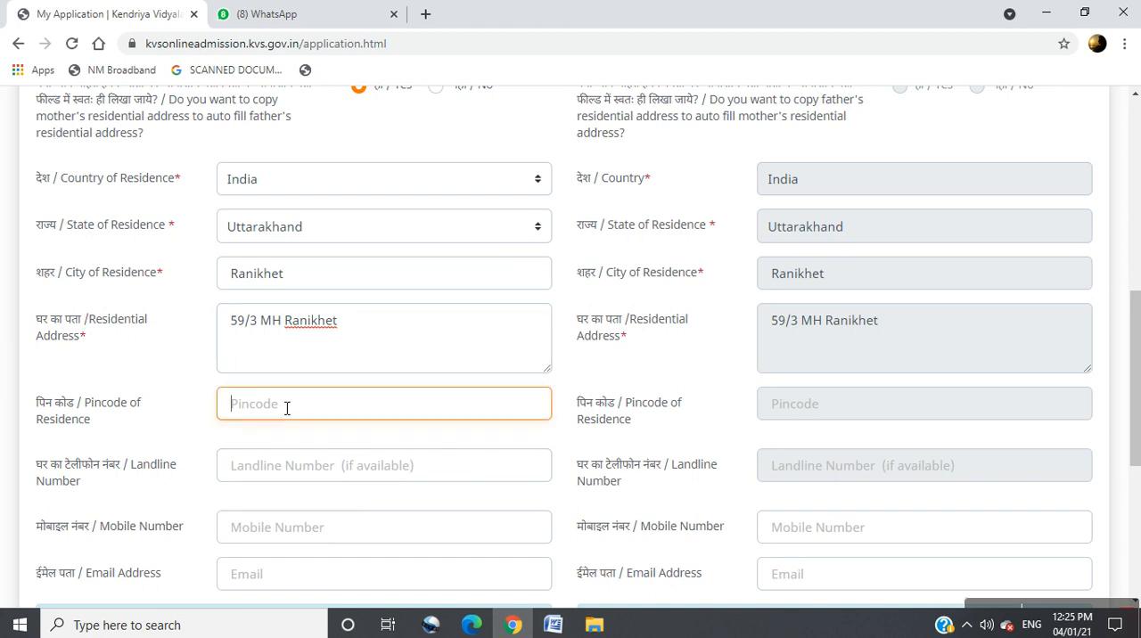
{"action": "type", "text": "263645"}
- Enter the mother's mobile number in her contact details
{"action": "scroll", "coordinate": [339, 508], "scroll_direction": "down", "scroll_amount": 2}
{"action": "left_click", "coordinate": [257, 365]}
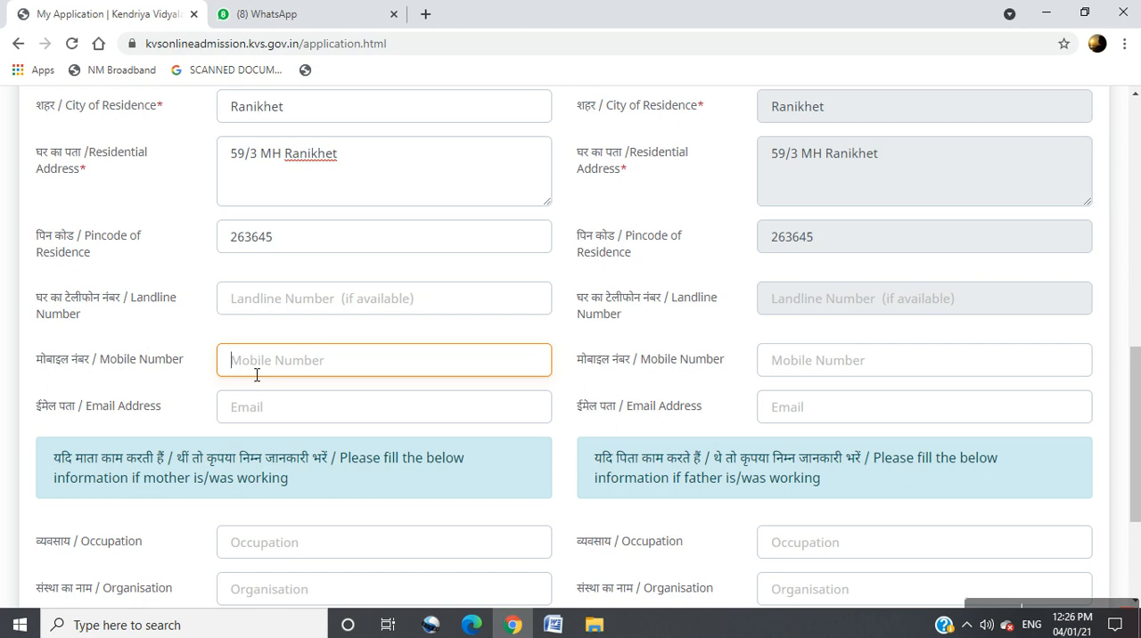
- Fill in the Father's Details with the title Mr., his full name and the nationality Indian
{"action": "scroll", "coordinate": [306, 449], "scroll_direction": "down", "scroll_amount": 2}
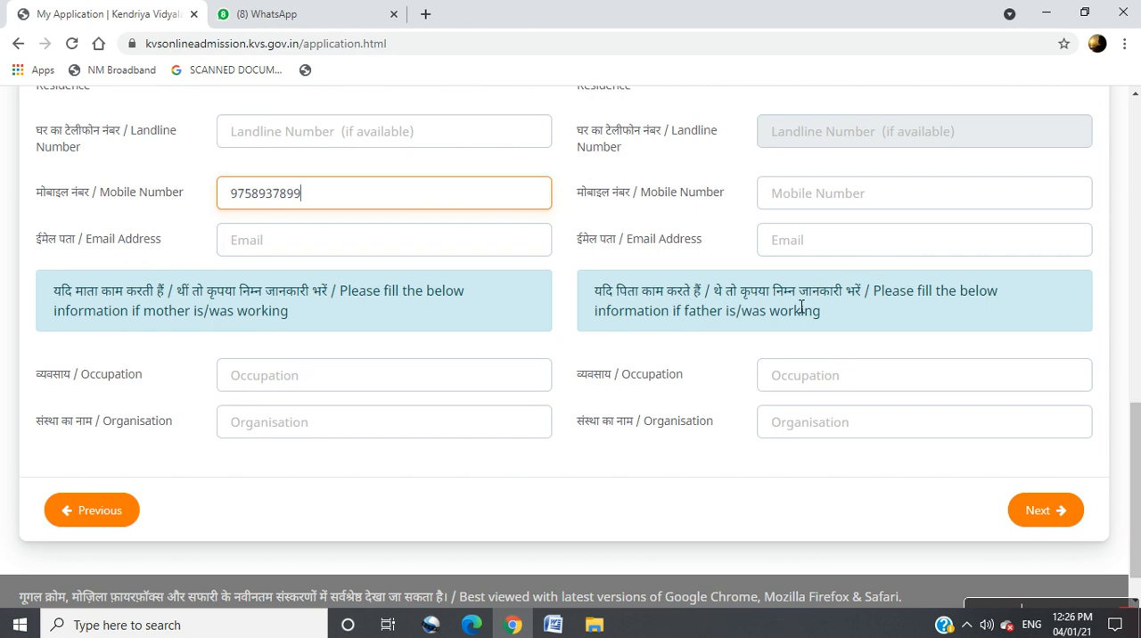
{"action": "scroll", "coordinate": [889, 290], "scroll_direction": "up", "scroll_amount": 7}
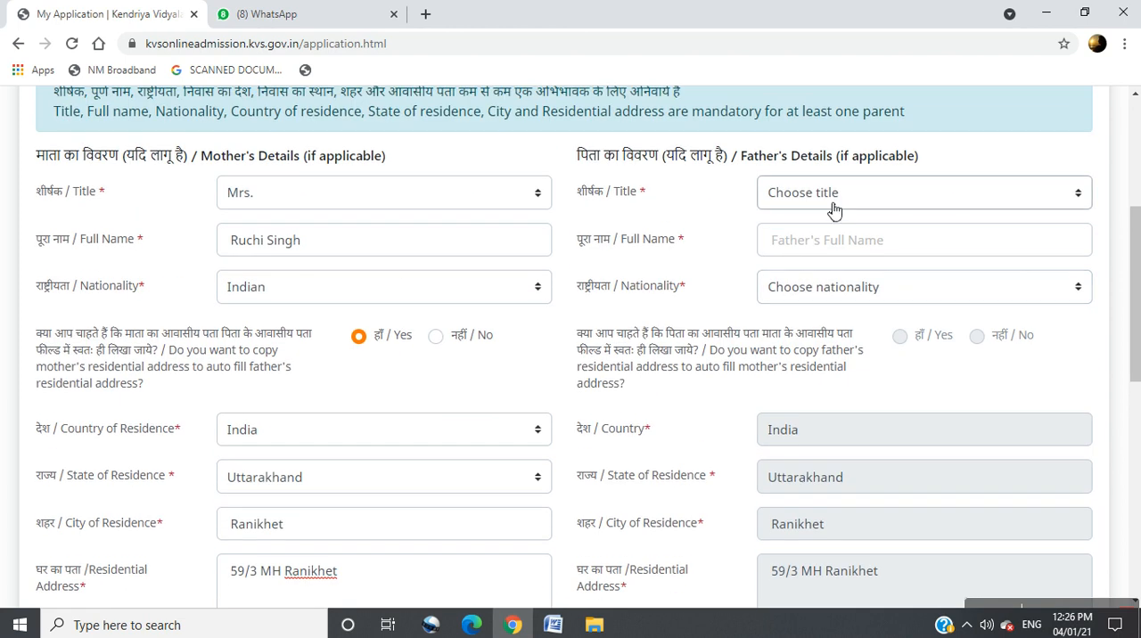
{"action": "left_click", "coordinate": [906, 202]}
{"action": "left_click", "coordinate": [894, 239]}
{"action": "left_click", "coordinate": [825, 252]}
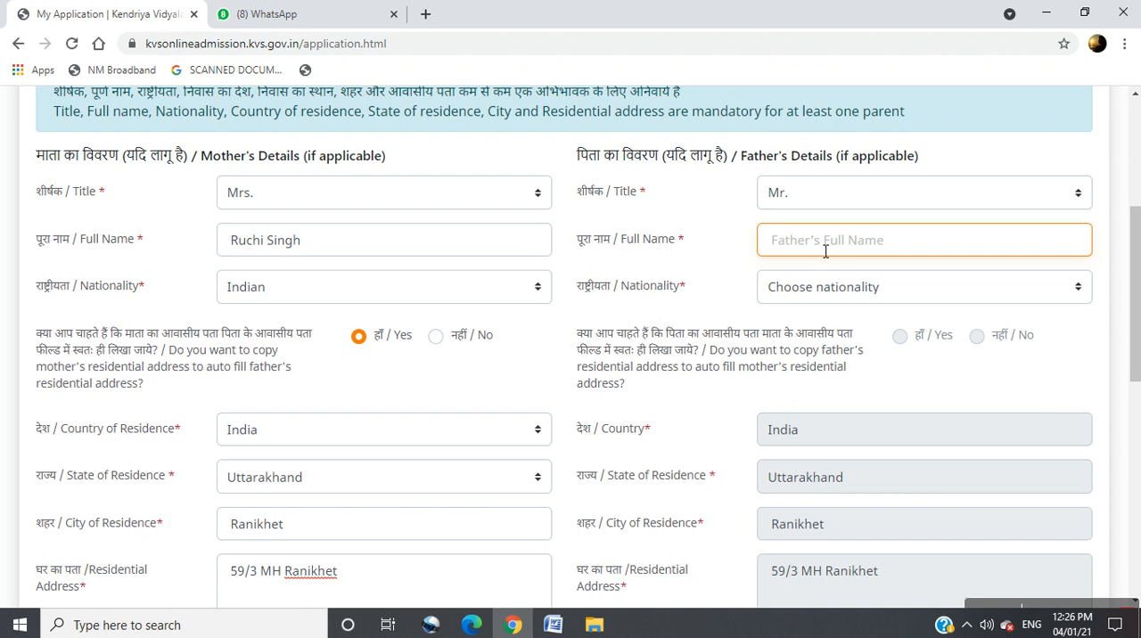
{"action": "left_click", "coordinate": [1025, 294]}
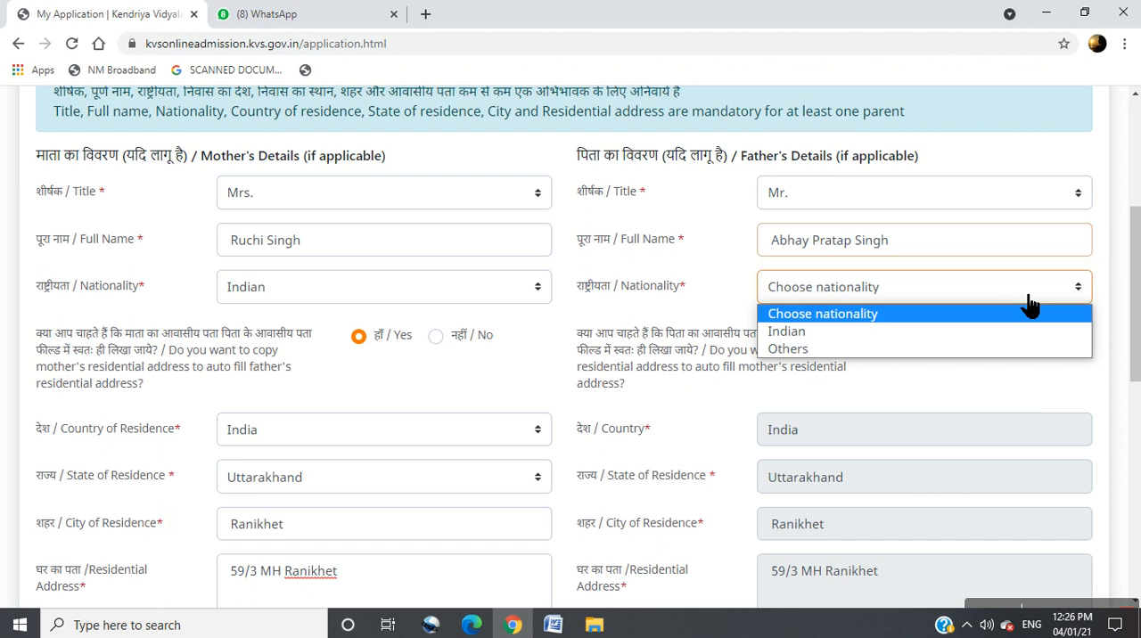
{"action": "left_click", "coordinate": [1012, 332]}
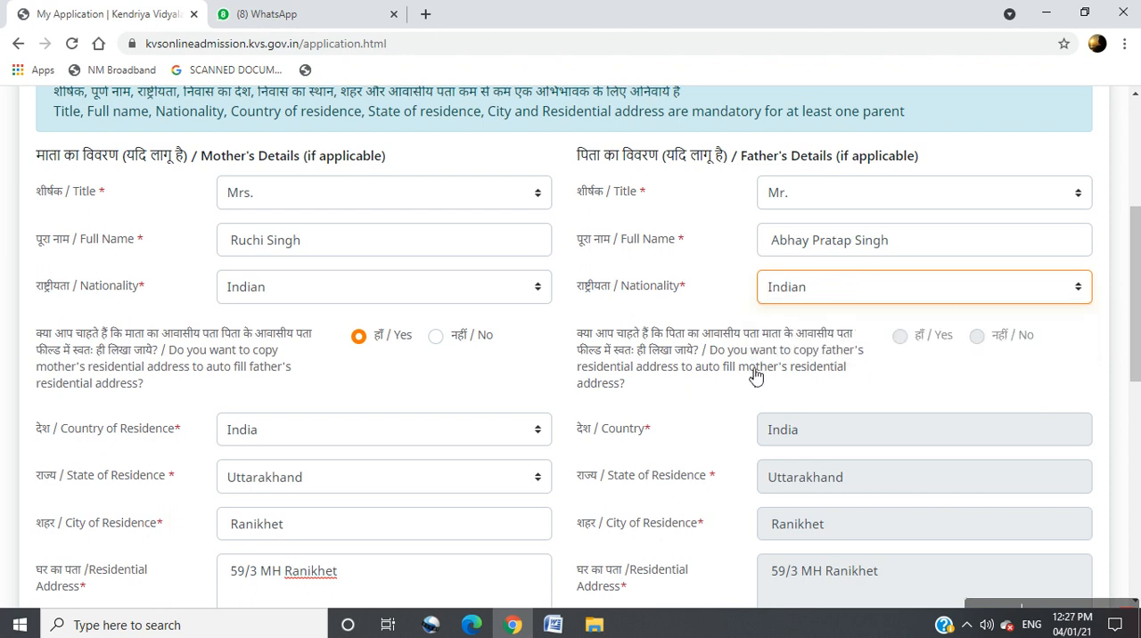
- Enter the father's mobile number and activate his email address field
{"action": "scroll", "coordinate": [906, 366], "scroll_direction": "down", "scroll_amount": 5}
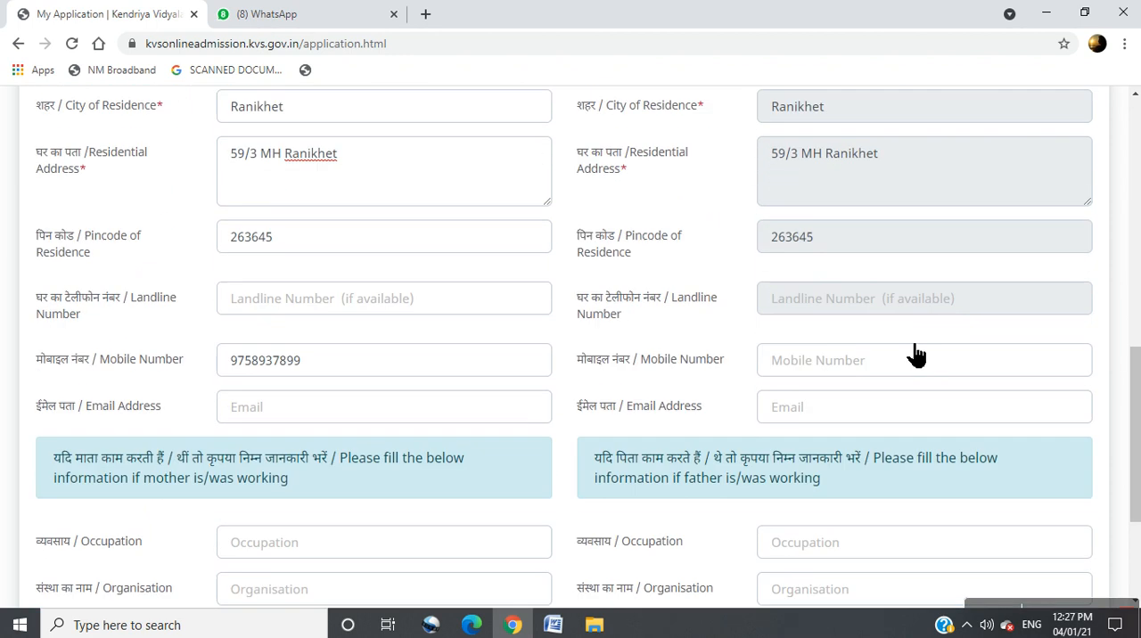
{"action": "left_click", "coordinate": [829, 367]}
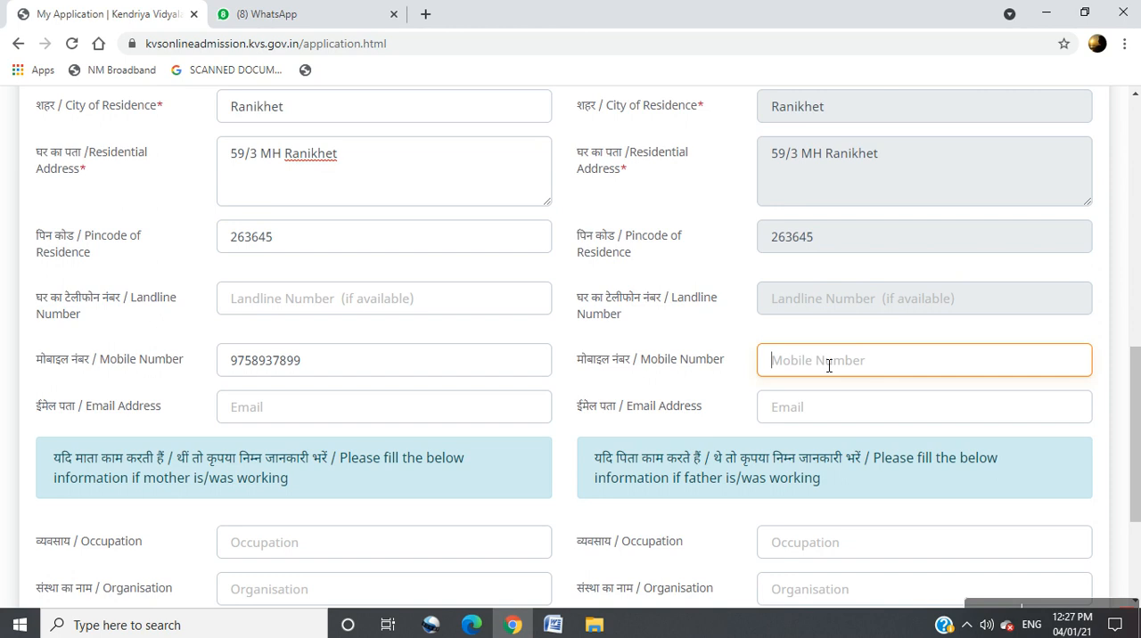
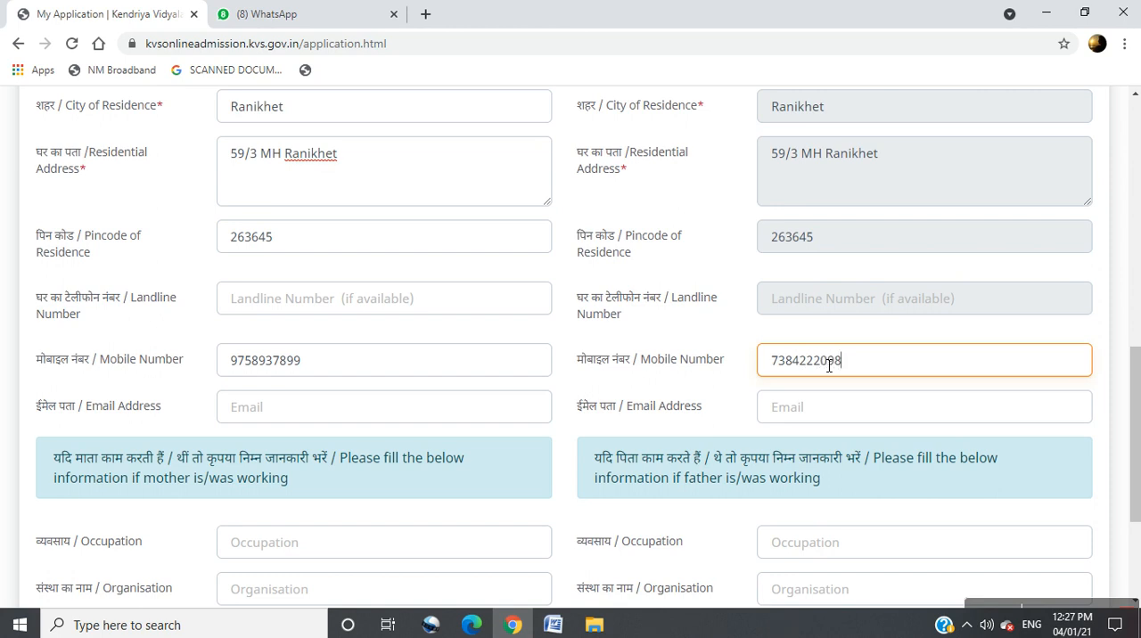
{"action": "left_click", "coordinate": [835, 412]}
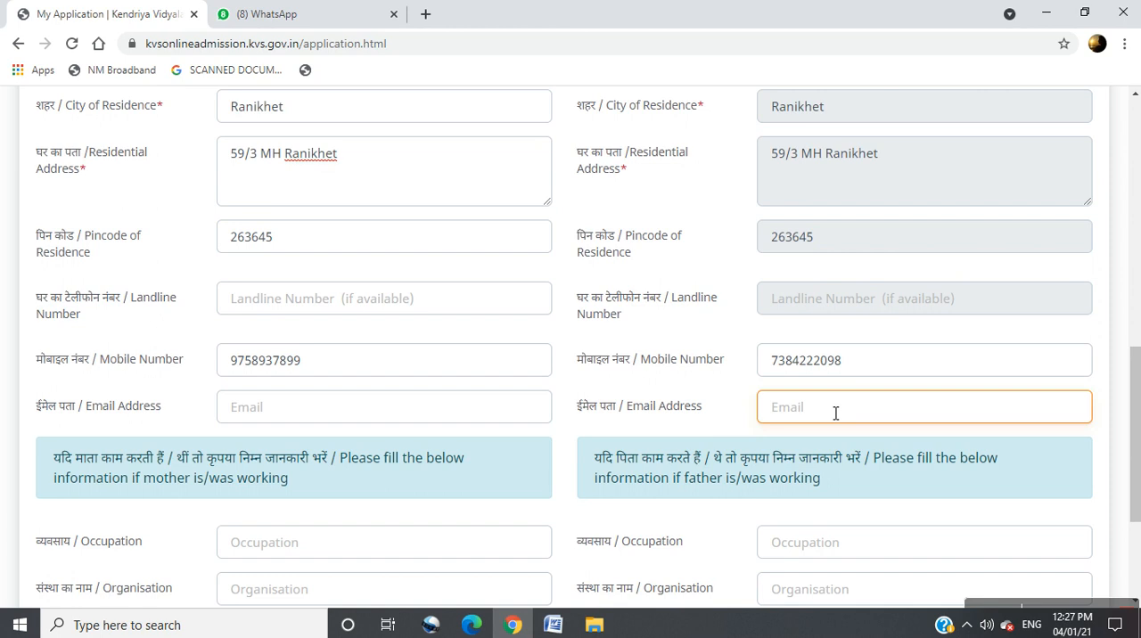
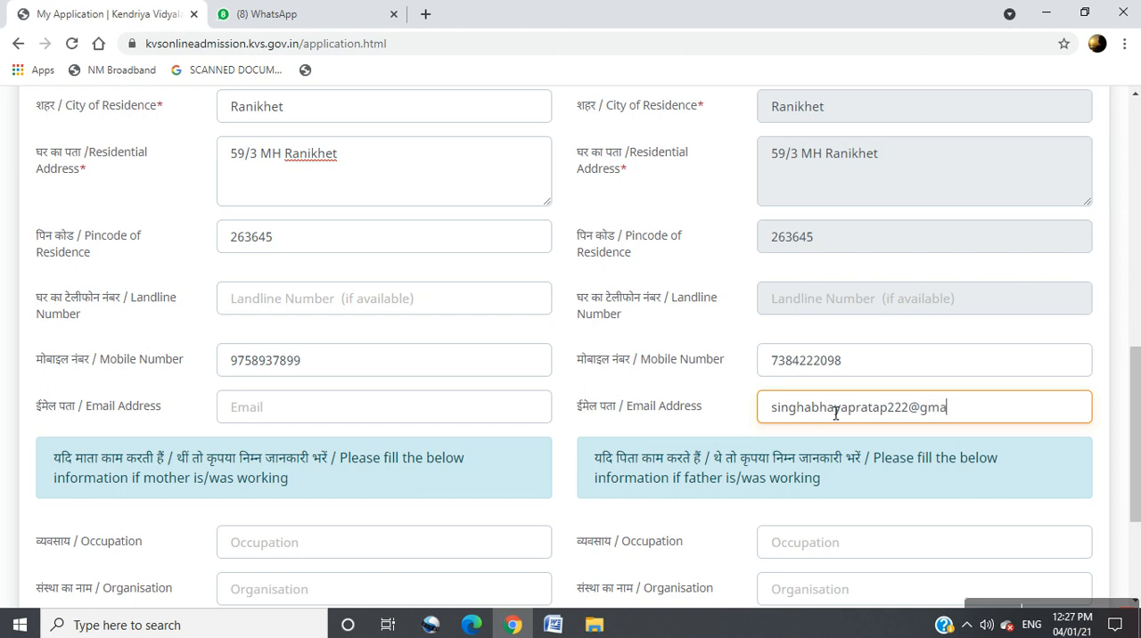
- Set the father's occupation to Indian Army and the mother's occupation to House Wife
{"action": "scroll", "coordinate": [833, 349], "scroll_direction": "down", "scroll_amount": 3}
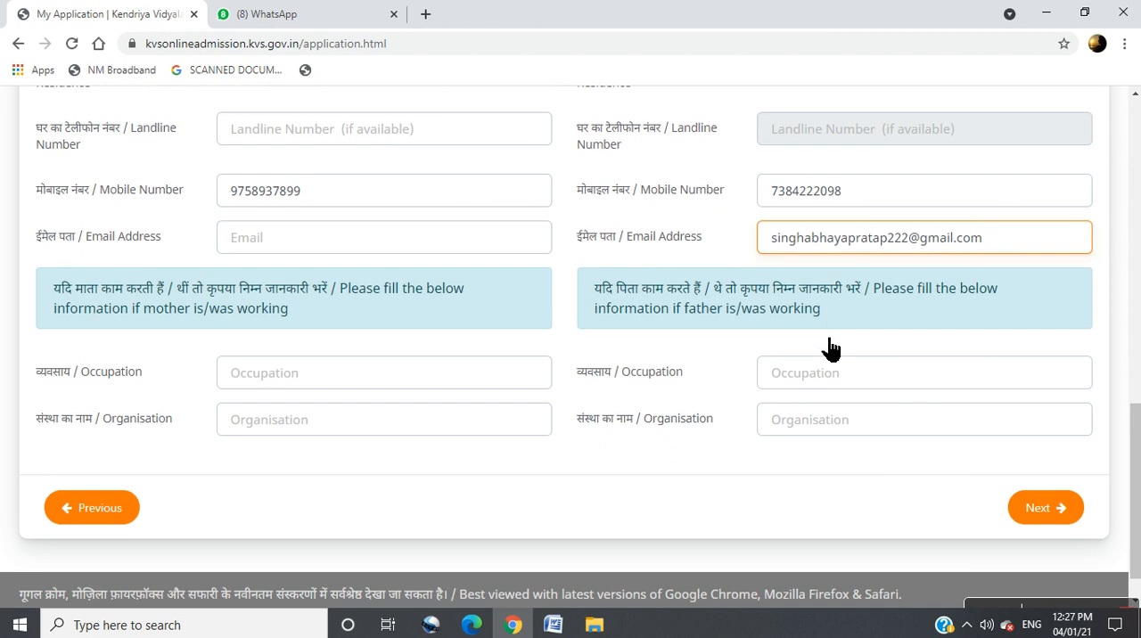
{"action": "left_click", "coordinate": [831, 332]}
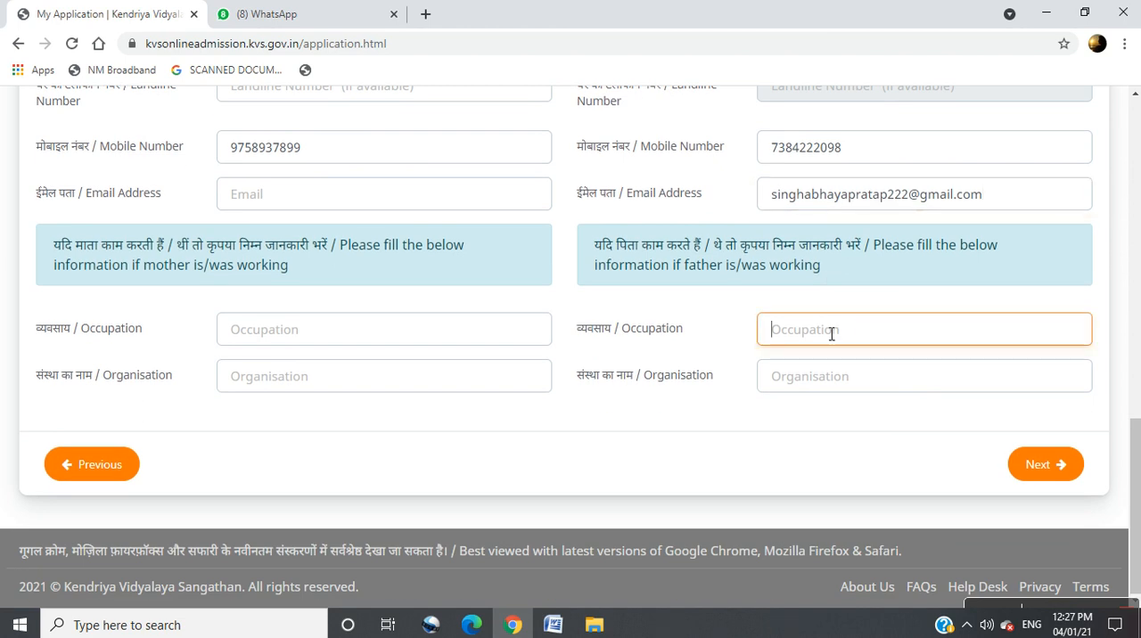
{"action": "type", "text": "Indian Army"}
{"action": "left_click", "coordinate": [407, 336]}
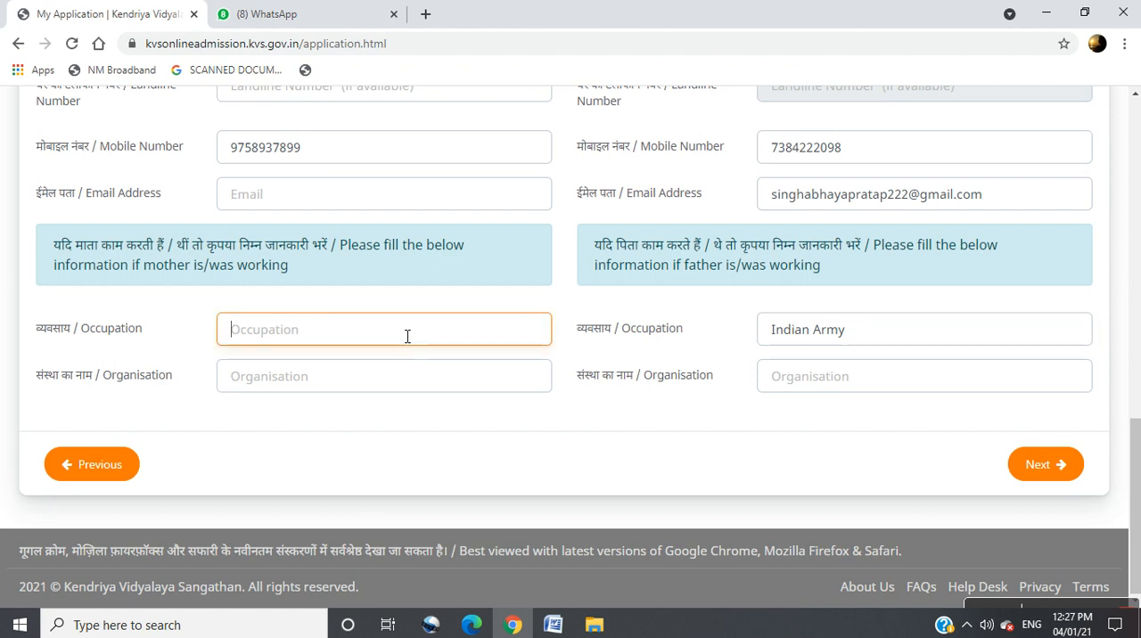
{"action": "type", "text": "House Wife"}
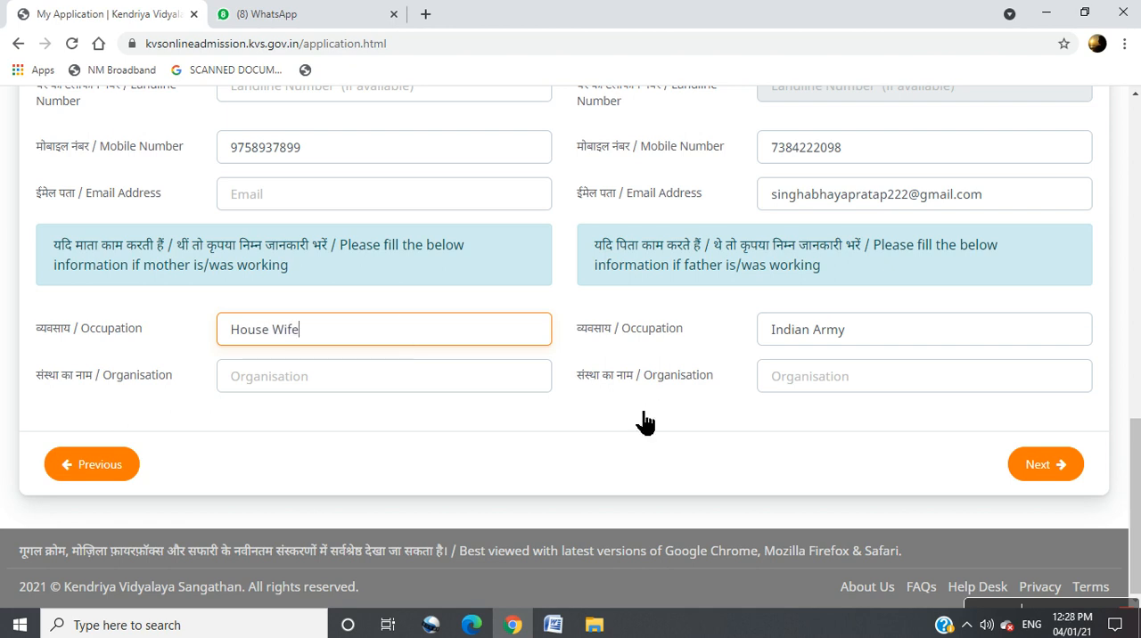
- Enter India Army as the father's organisation and proceed to the Choice of Schools section
{"action": "left_click", "coordinate": [791, 381]}
{"action": "type", "text": "India Ar"}
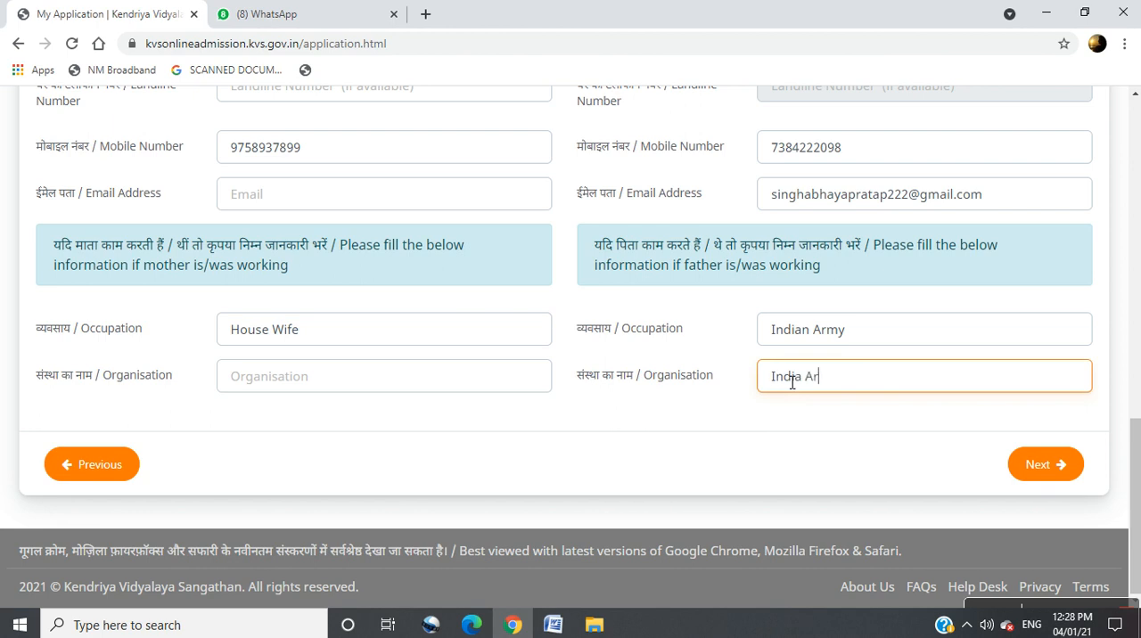
{"action": "type", "text": "may"}
{"action": "key", "text": "BackSpace"}
{"action": "key", "text": "BackSpace"}
{"action": "type", "text": "y"}
{"action": "left_click", "coordinate": [1057, 471]}
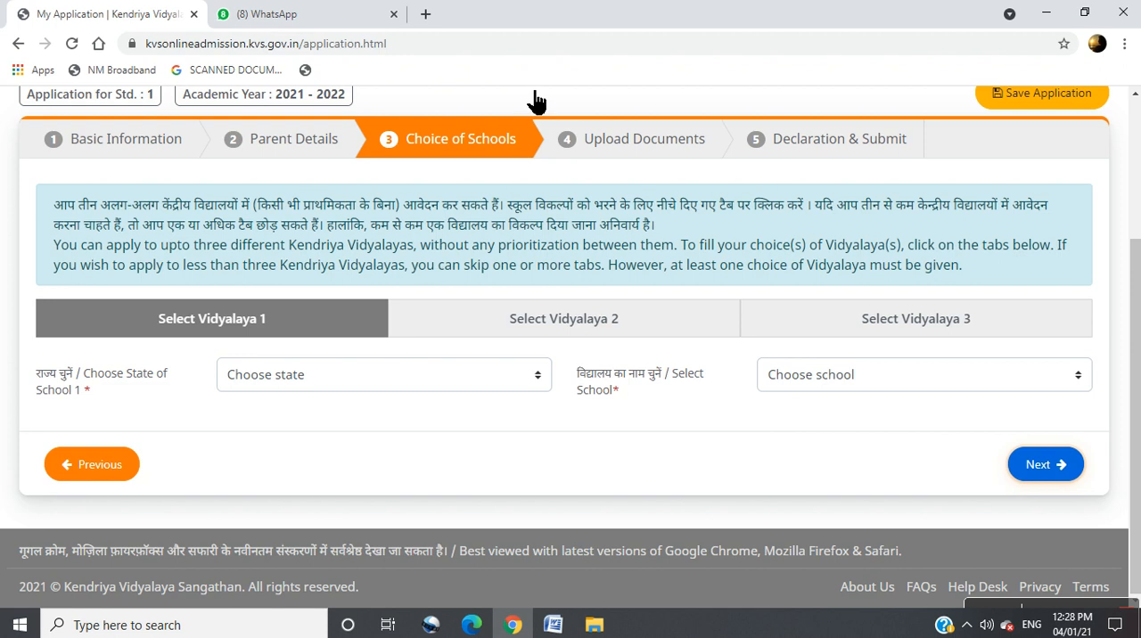
- Set the first school choice to the state Uttarakhand and the school KV RANIKHET
{"action": "left_click", "coordinate": [447, 384]}
{"action": "scroll", "coordinate": [415, 317], "scroll_direction": "down", "scroll_amount": 5}
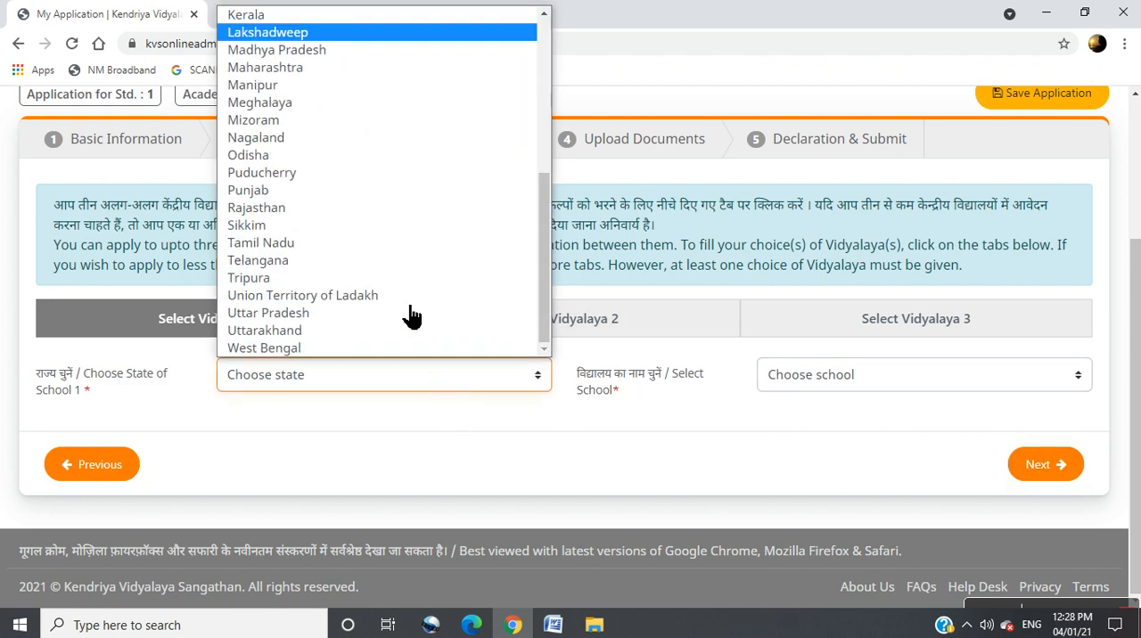
{"action": "left_click", "coordinate": [366, 331]}
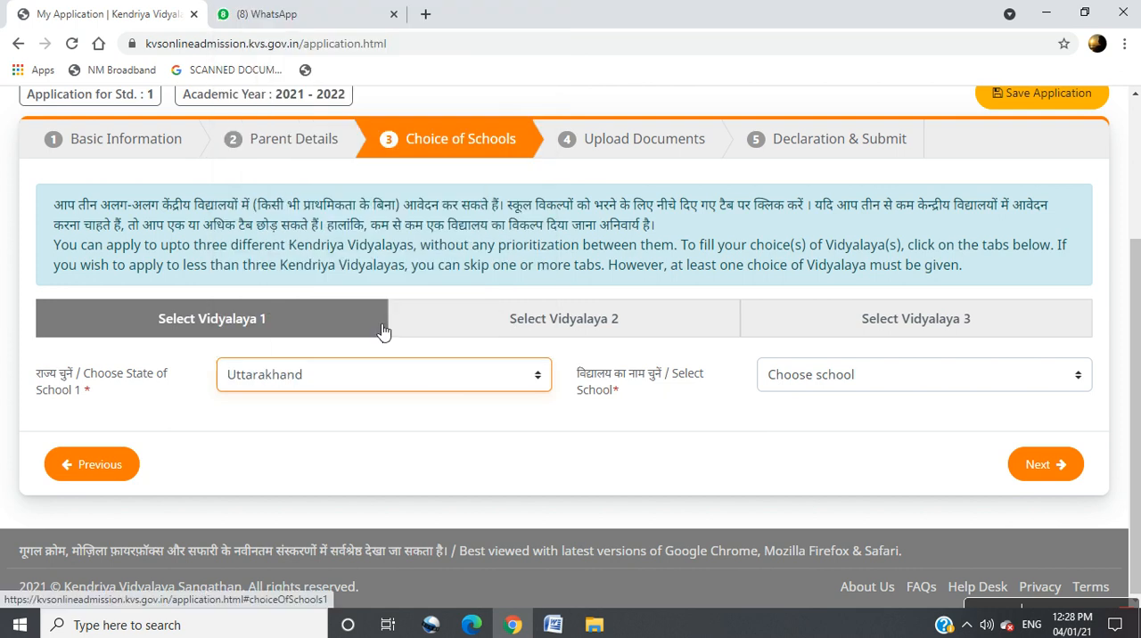
{"action": "left_click", "coordinate": [570, 417]}
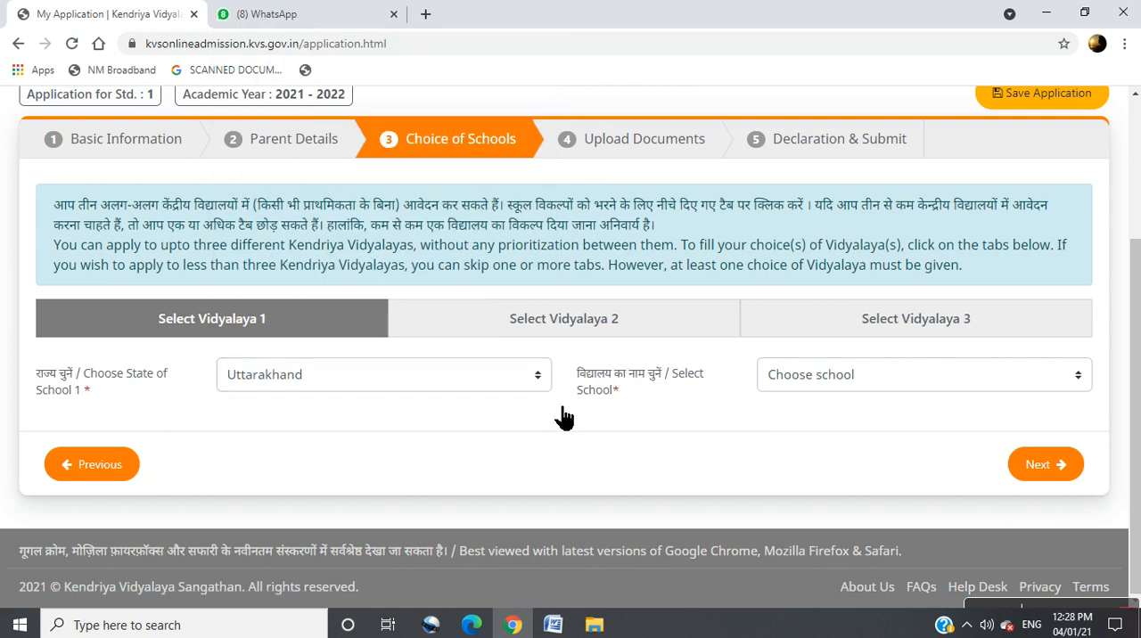
{"action": "left_click", "coordinate": [821, 390]}
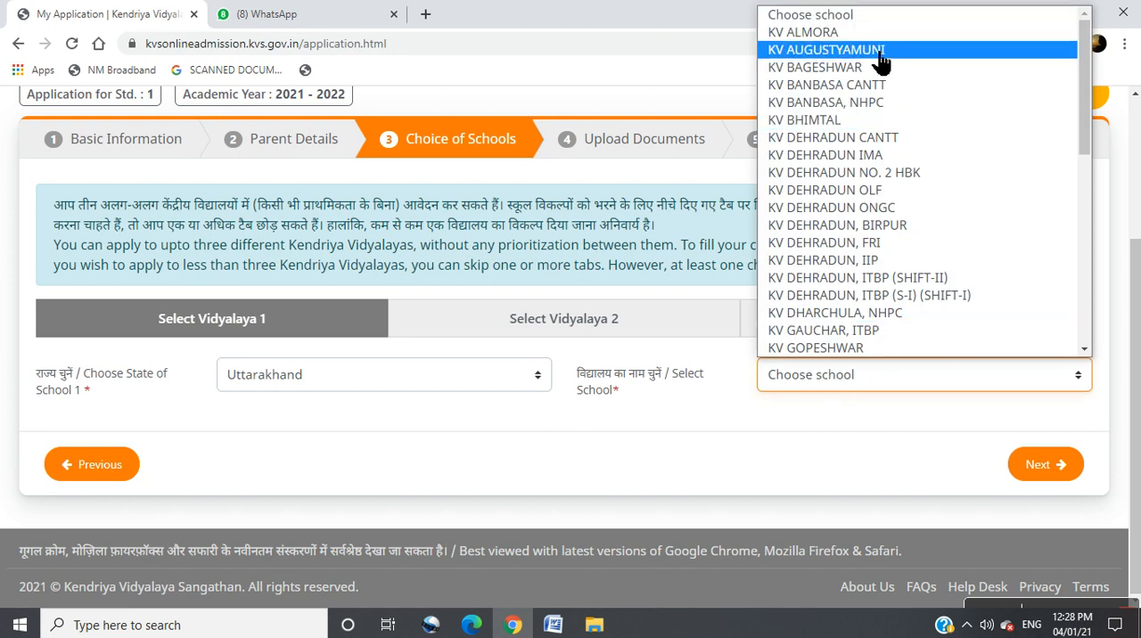
{"action": "scroll", "coordinate": [897, 161], "scroll_direction": "down", "scroll_amount": 5}
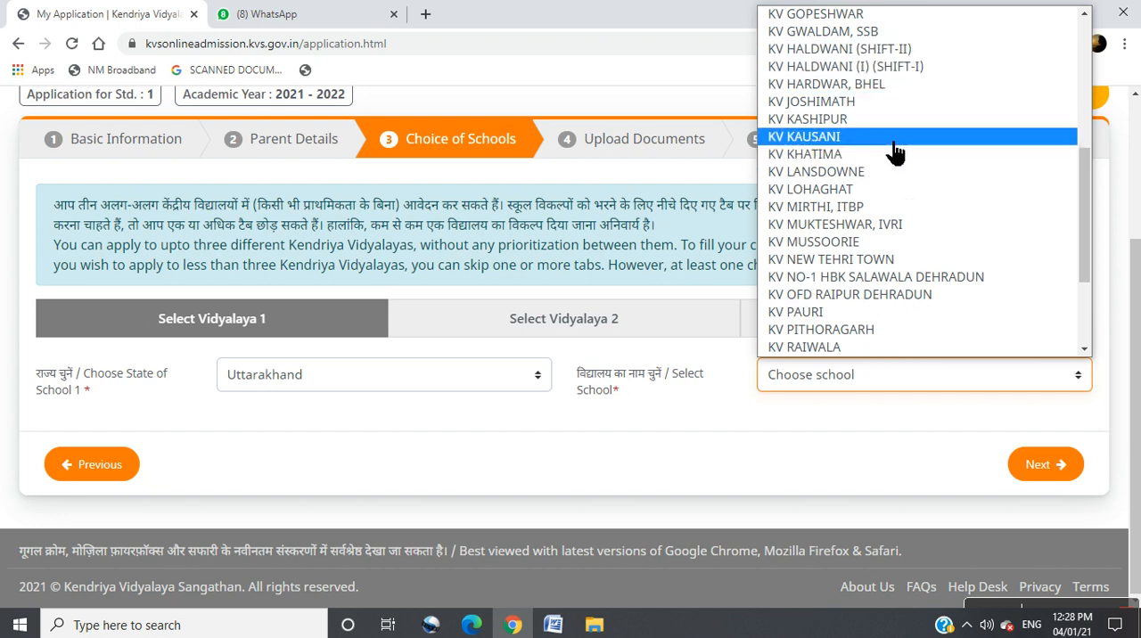
{"action": "scroll", "coordinate": [947, 251], "scroll_direction": "down", "scroll_amount": 3}
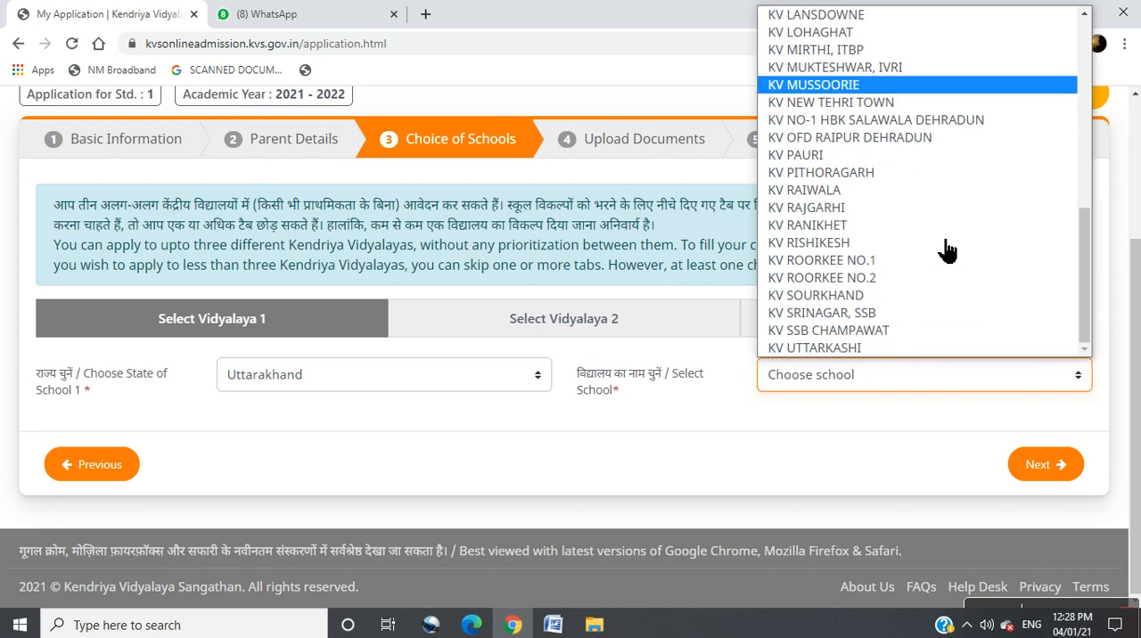
{"action": "left_click", "coordinate": [885, 230]}
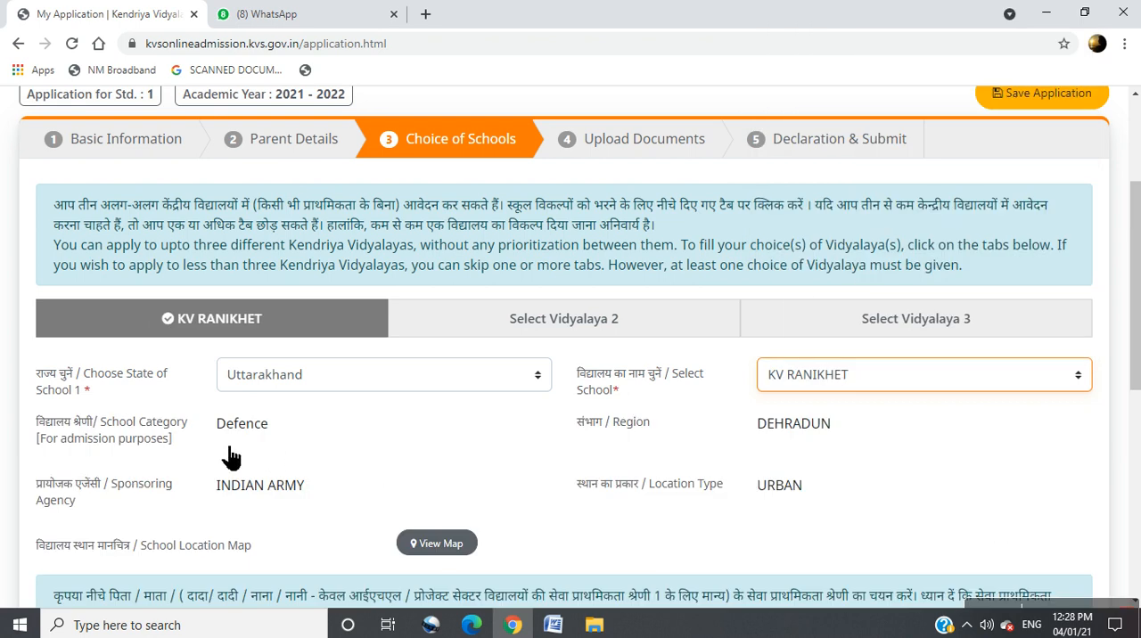
- Look over the KV RANIKHET details and the second school choice, and return to the first choice
{"action": "scroll", "coordinate": [823, 450], "scroll_direction": "down", "scroll_amount": 1}
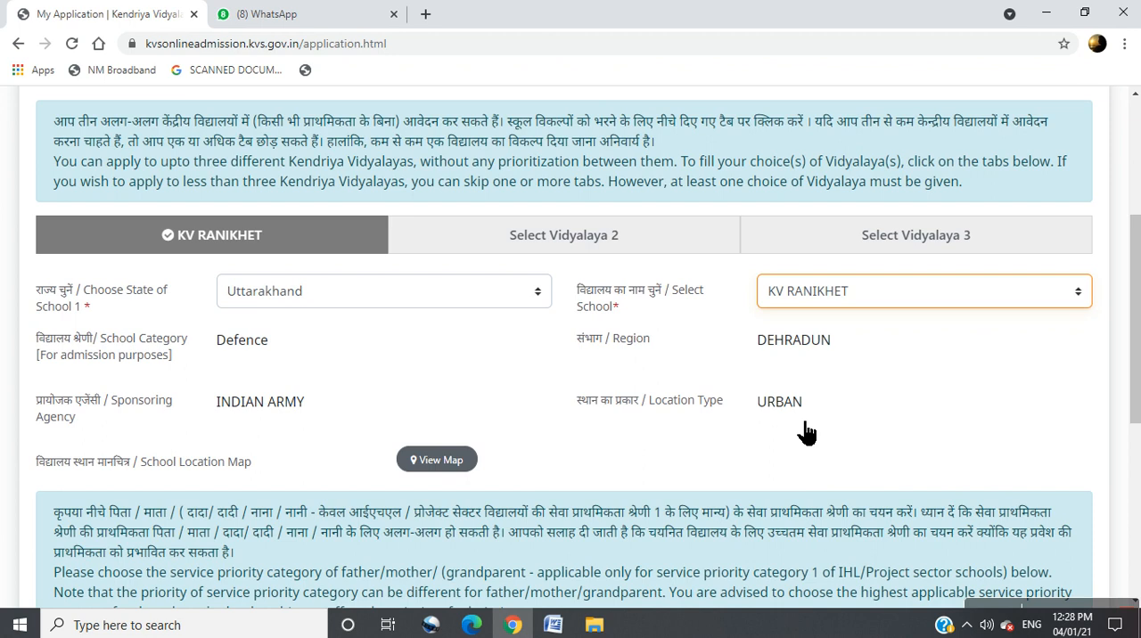
{"action": "left_click", "coordinate": [687, 253]}
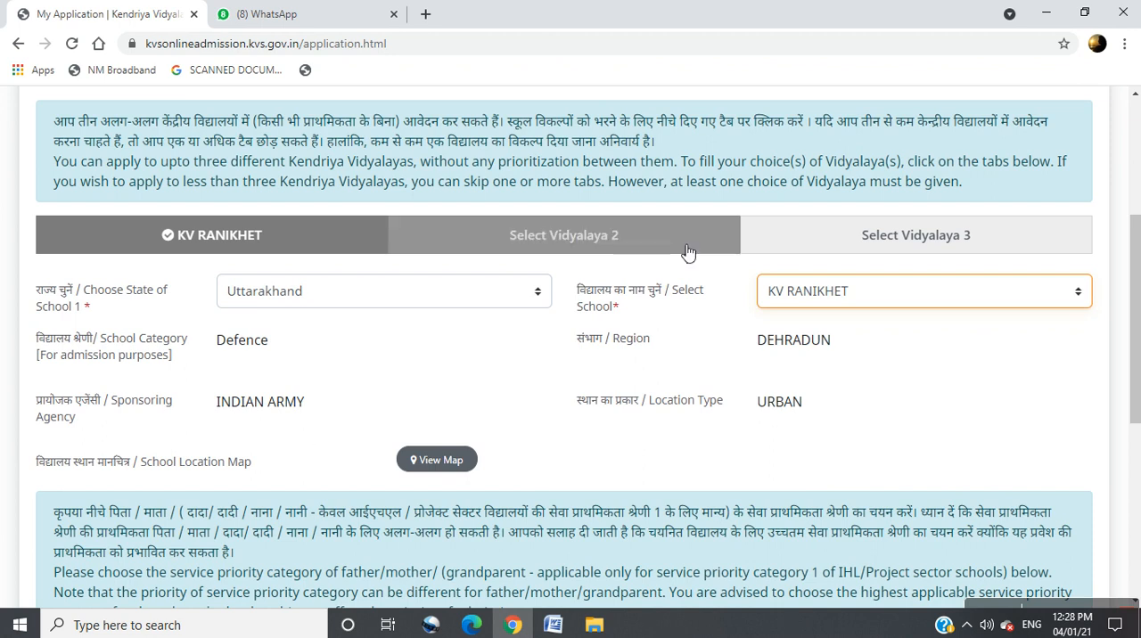
{"action": "left_click", "coordinate": [597, 242]}
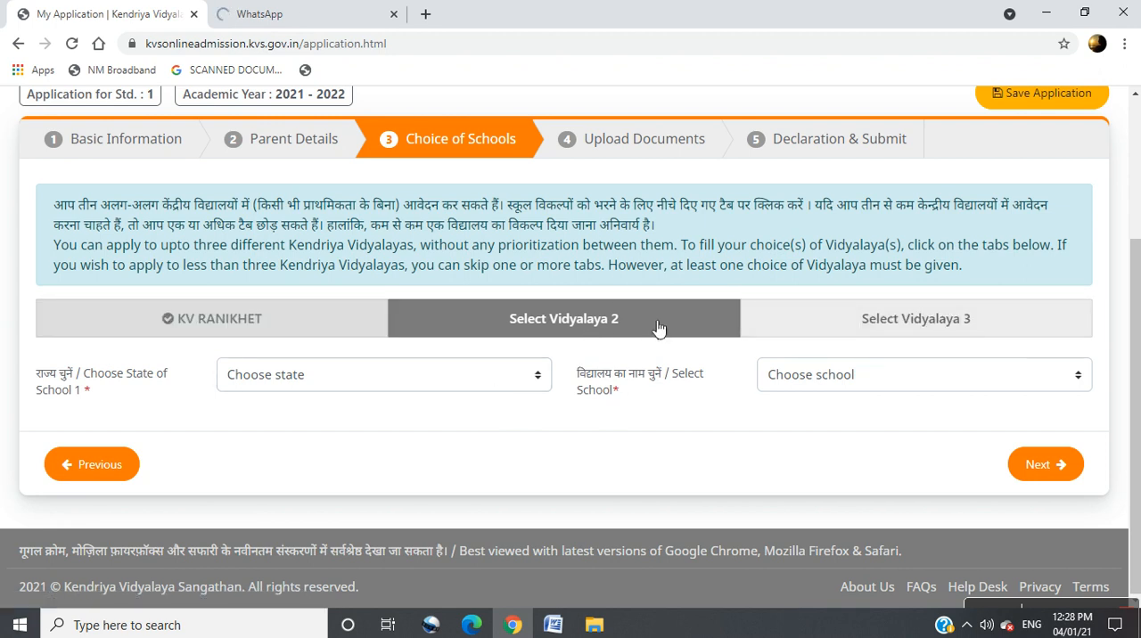
{"action": "left_click", "coordinate": [330, 331]}
{"action": "scroll", "coordinate": [334, 331], "scroll_direction": "down", "scroll_amount": 4}
{"action": "scroll", "coordinate": [471, 364], "scroll_direction": "up", "scroll_amount": 4}
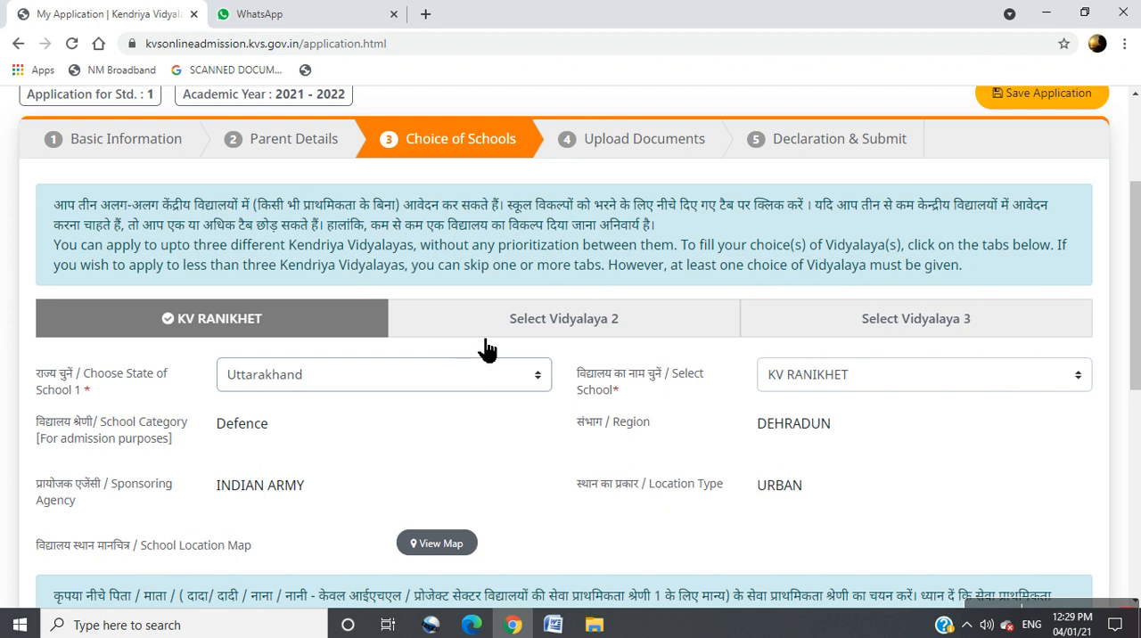
- Try the service priority category help with Yes, switch it to No, and review the available service priority categories
{"action": "scroll", "coordinate": [302, 329], "scroll_direction": "down", "scroll_amount": 5}
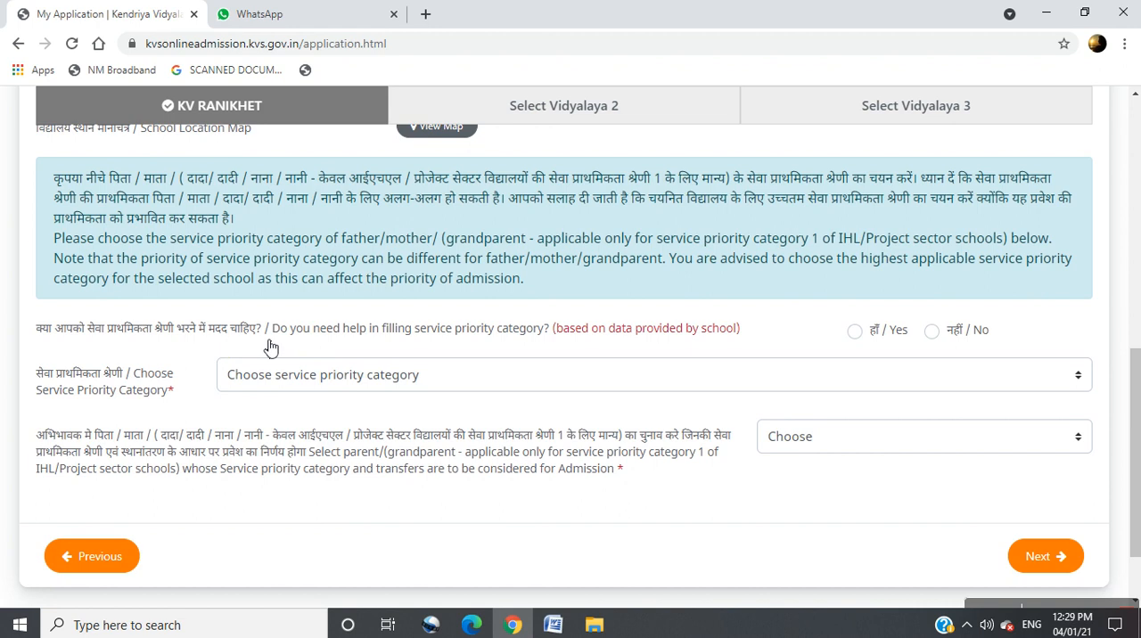
{"action": "left_click", "coordinate": [857, 336]}
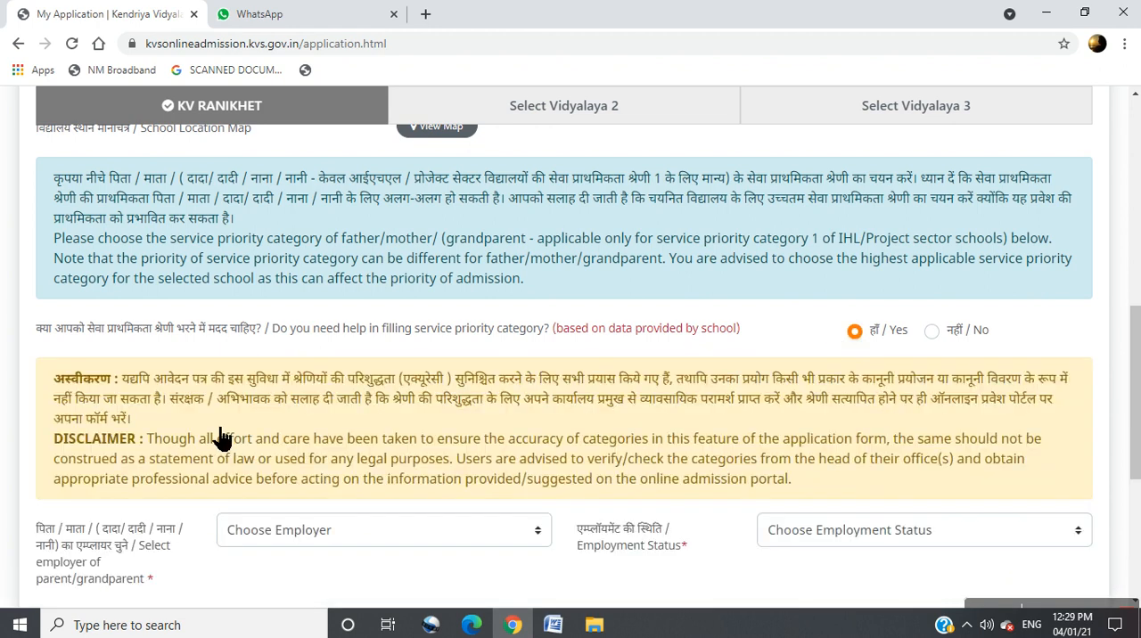
{"action": "scroll", "coordinate": [221, 437], "scroll_direction": "down", "scroll_amount": 1}
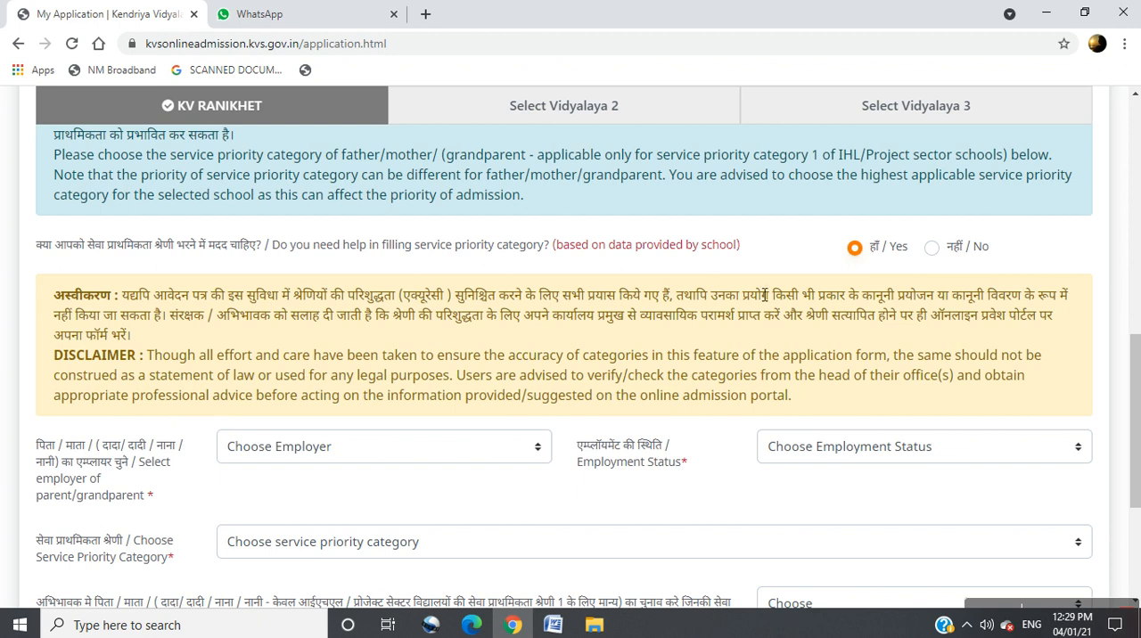
{"action": "left_click", "coordinate": [933, 251]}
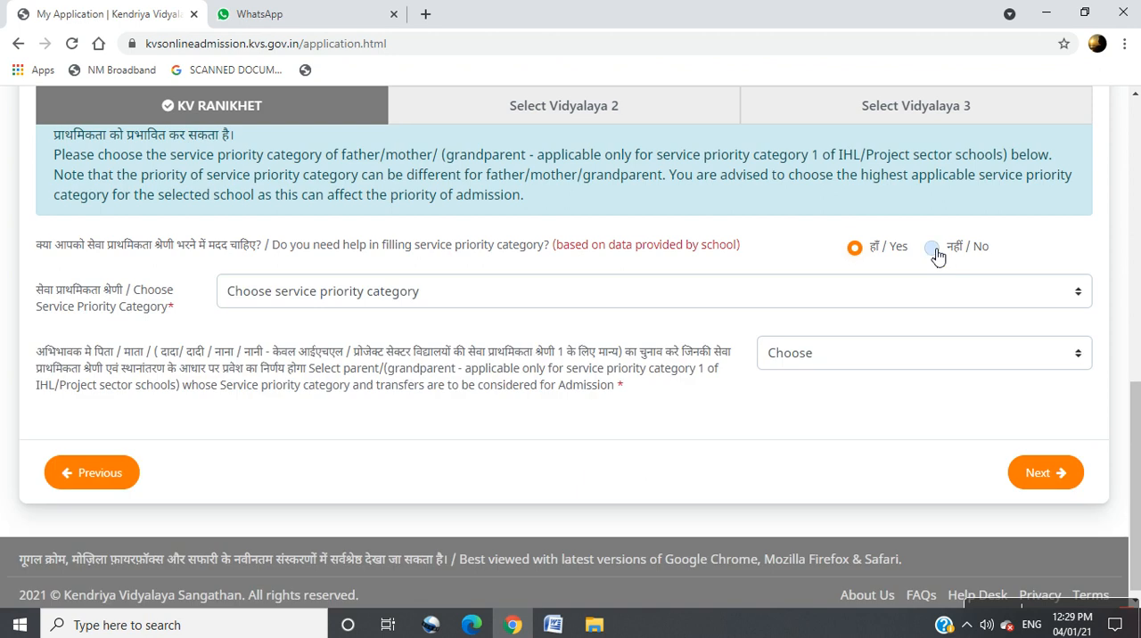
{"action": "left_click", "coordinate": [689, 299]}
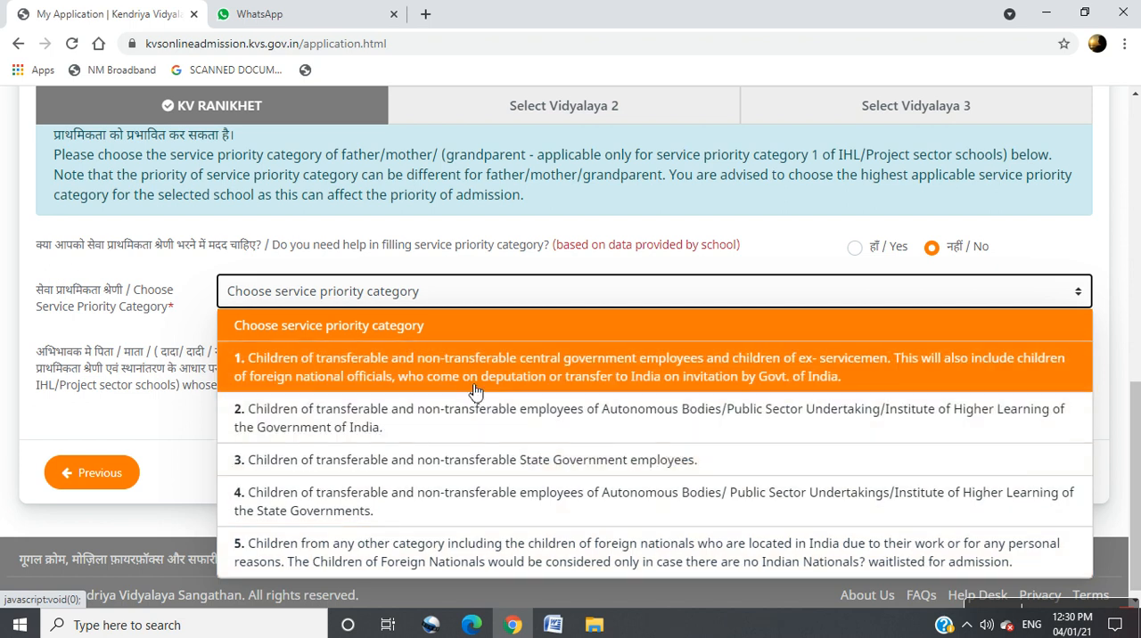
{"action": "left_click", "coordinate": [772, 273]}
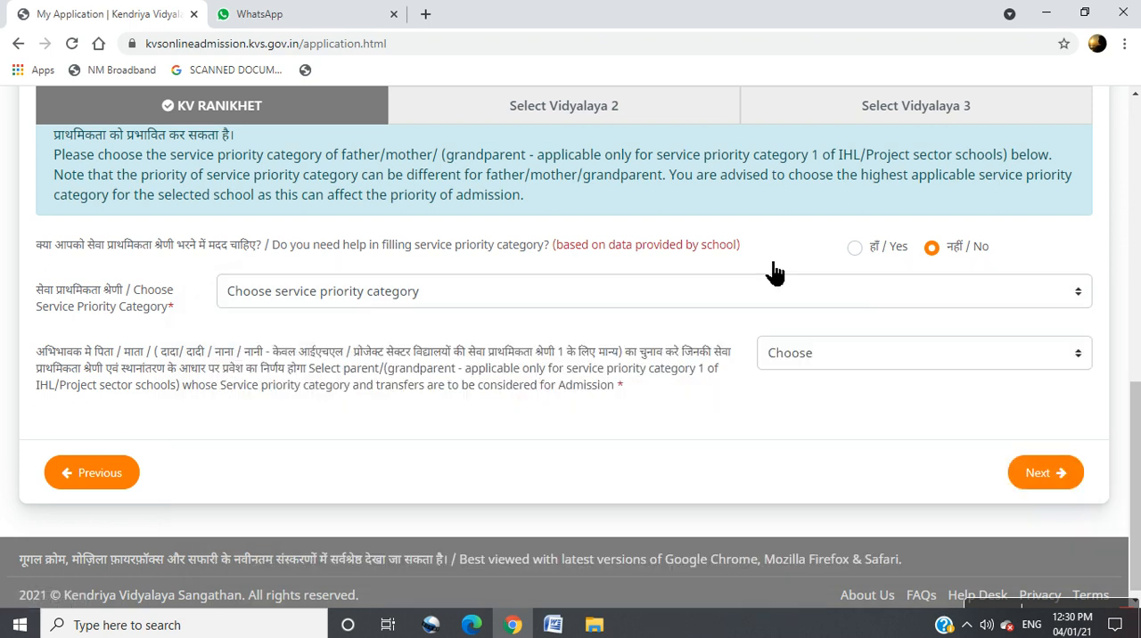
- Request service priority help, selecting the employer INDIAN ARMY/ EX- SERVICEMAN/ PARA MILITARY FORCES etc. and the employment status Serving (Permanent employee) Parent
{"action": "left_click", "coordinate": [867, 255]}
{"action": "scroll", "coordinate": [616, 365], "scroll_direction": "down", "scroll_amount": 3}
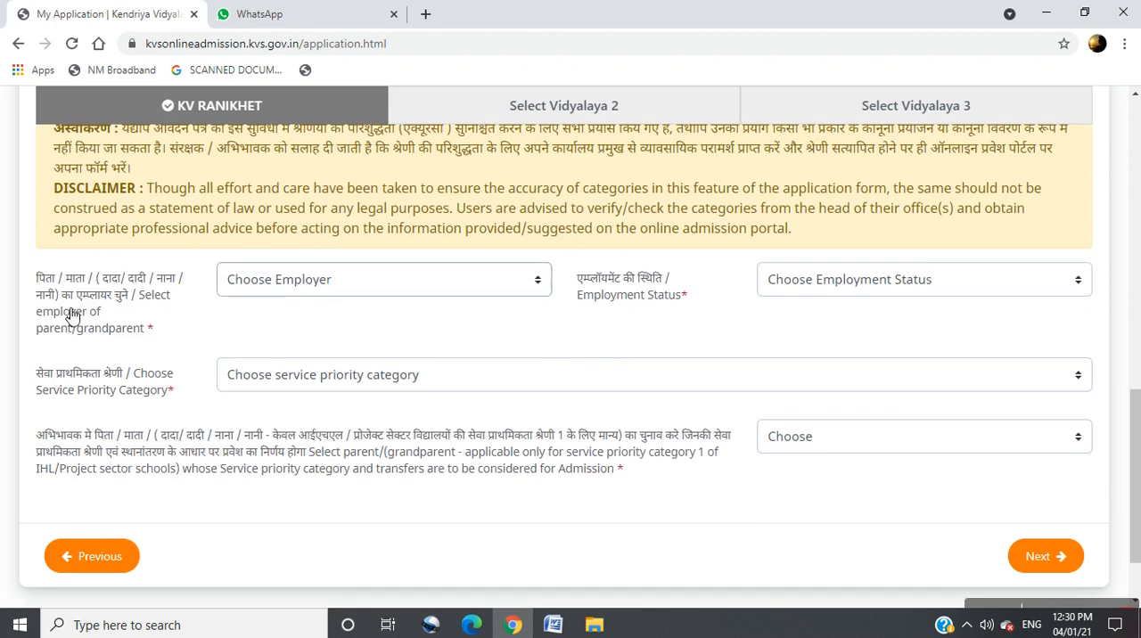
{"action": "left_click", "coordinate": [352, 290]}
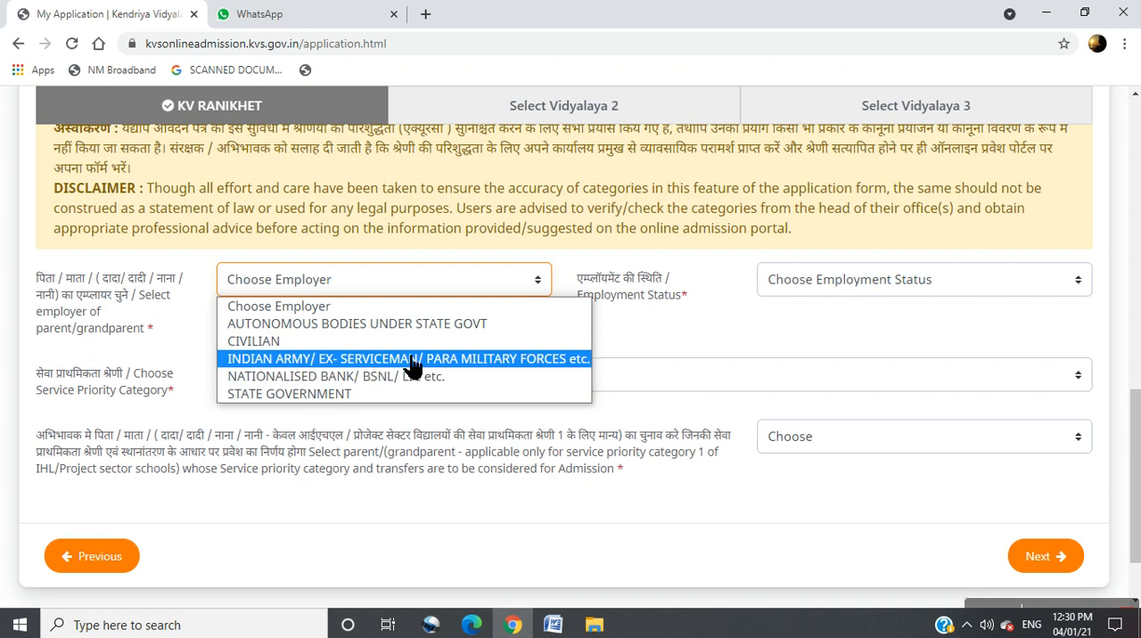
{"action": "left_click", "coordinate": [339, 361]}
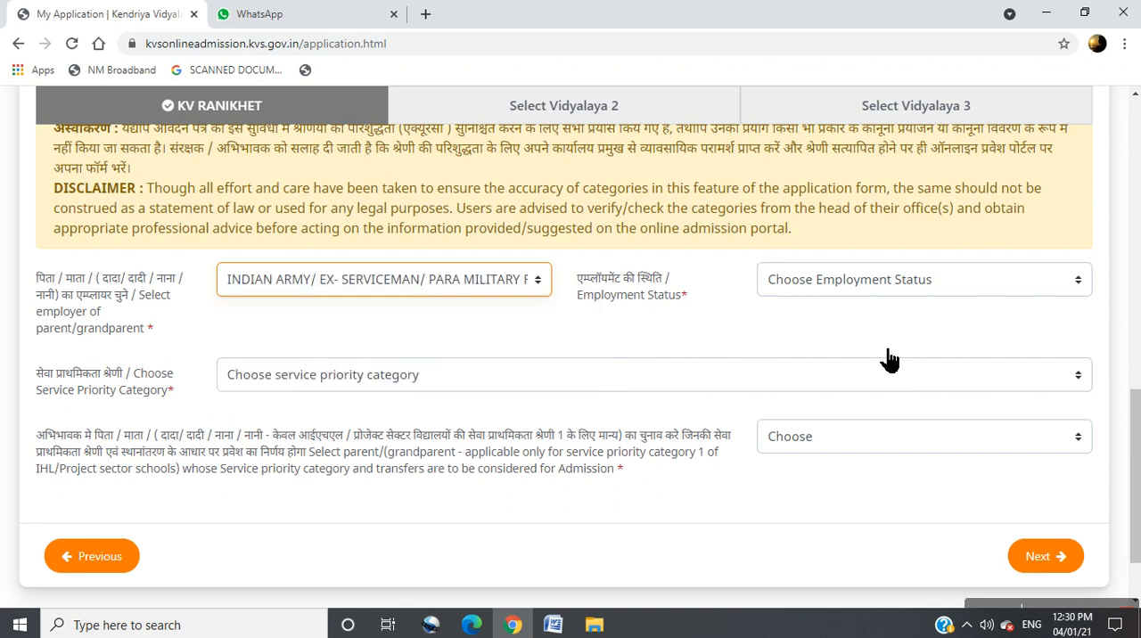
{"action": "left_click", "coordinate": [817, 285]}
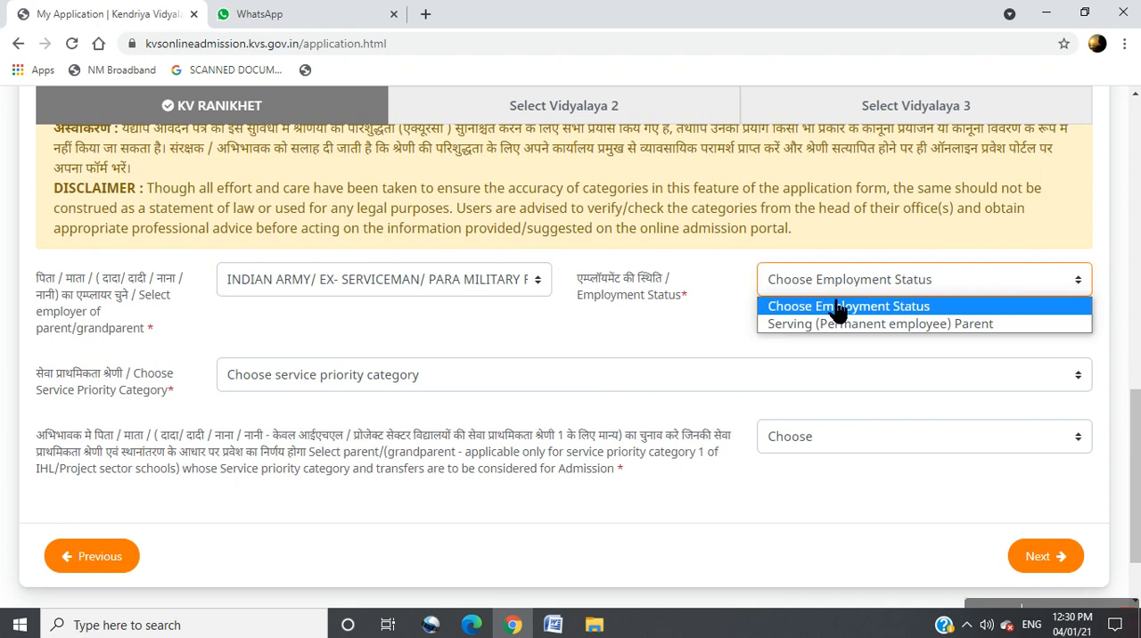
{"action": "left_click", "coordinate": [851, 325]}
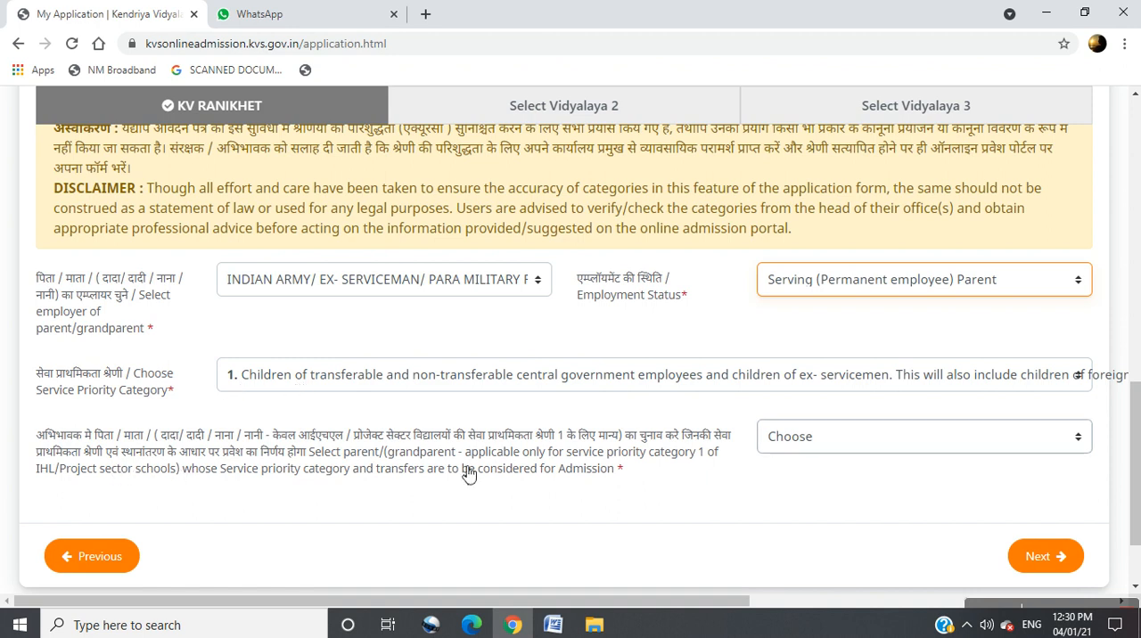
- Select Father as the parent considered for admission and answer Yes to a transfer in the last 7 years
{"action": "left_click", "coordinate": [844, 439]}
{"action": "left_click", "coordinate": [842, 439]}
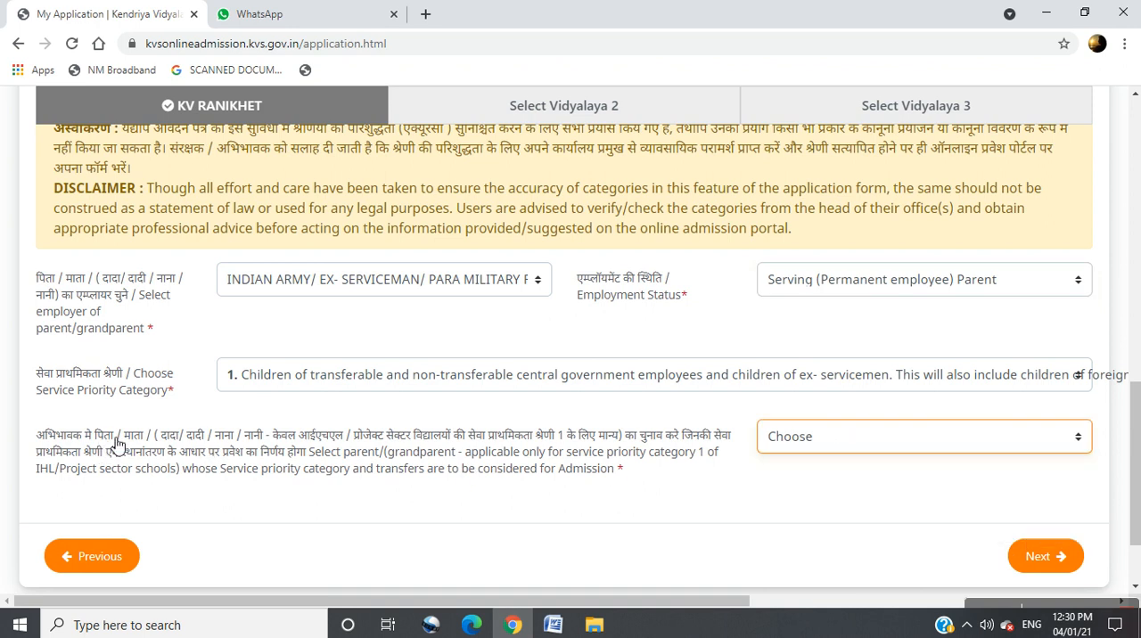
{"action": "scroll", "coordinate": [497, 454], "scroll_direction": "down", "scroll_amount": 2}
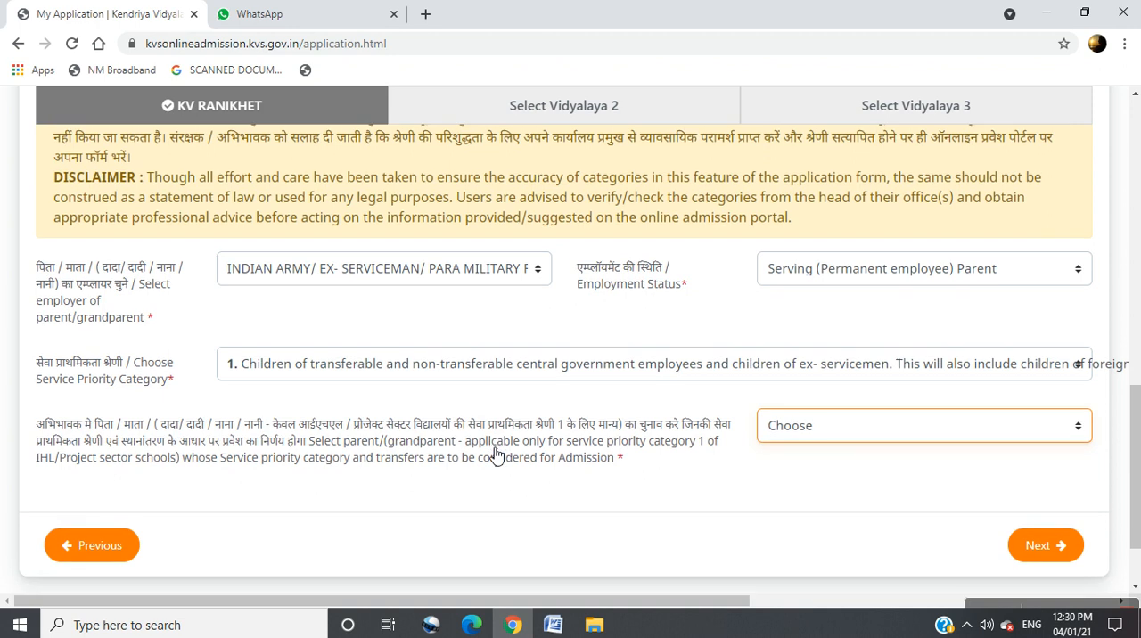
{"action": "left_click", "coordinate": [942, 354]}
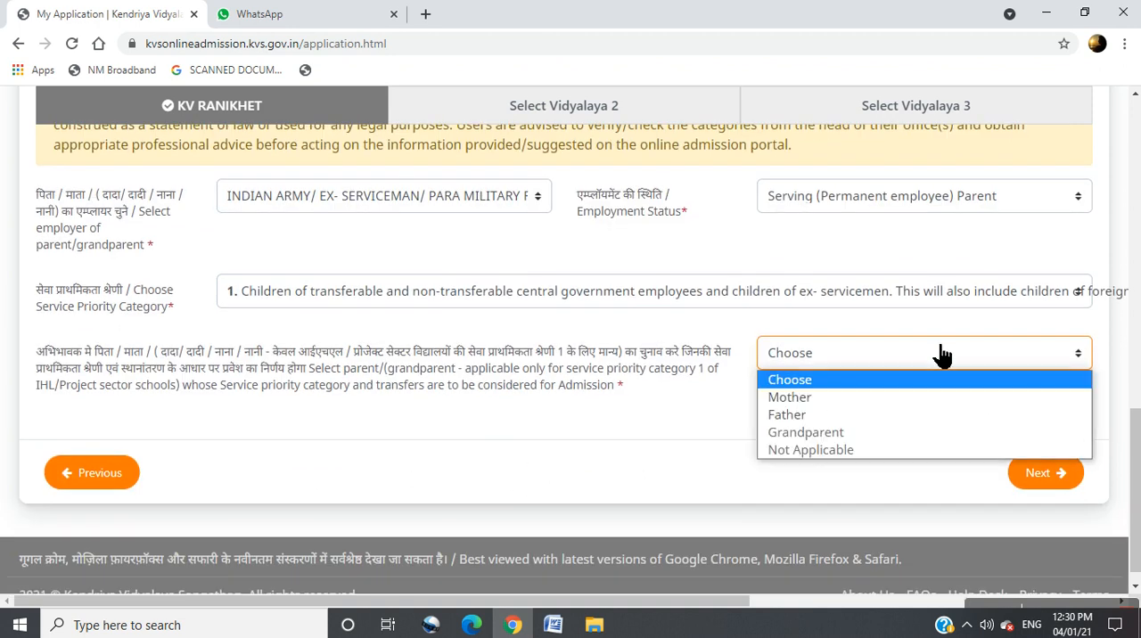
{"action": "left_click", "coordinate": [918, 417]}
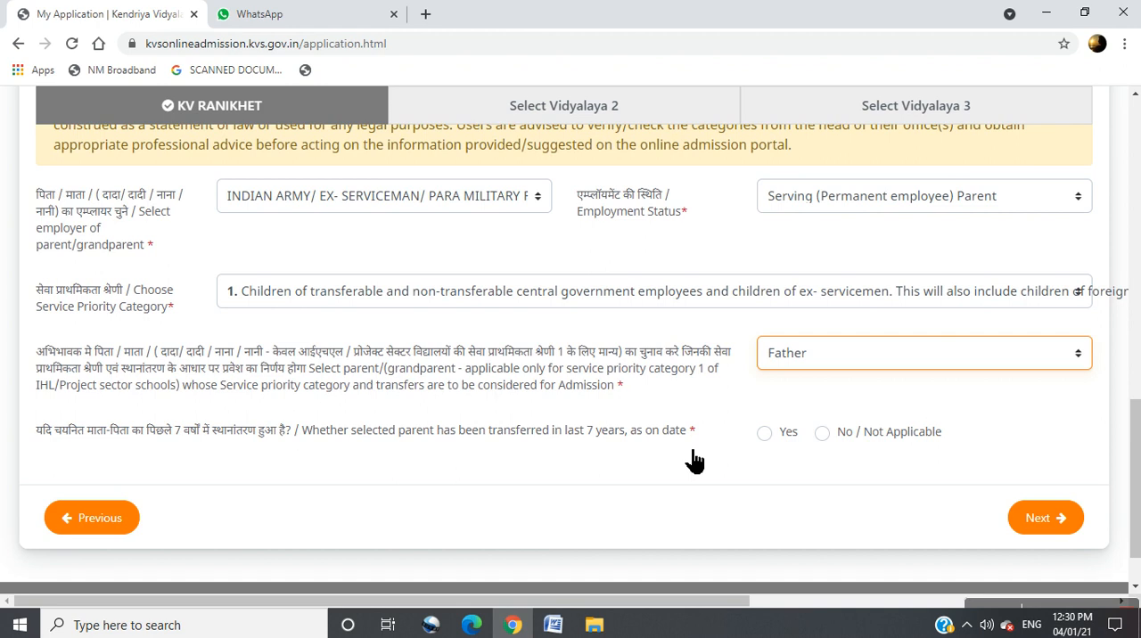
{"action": "left_click", "coordinate": [768, 433]}
{"action": "scroll", "coordinate": [772, 431], "scroll_direction": "down", "scroll_amount": 4}
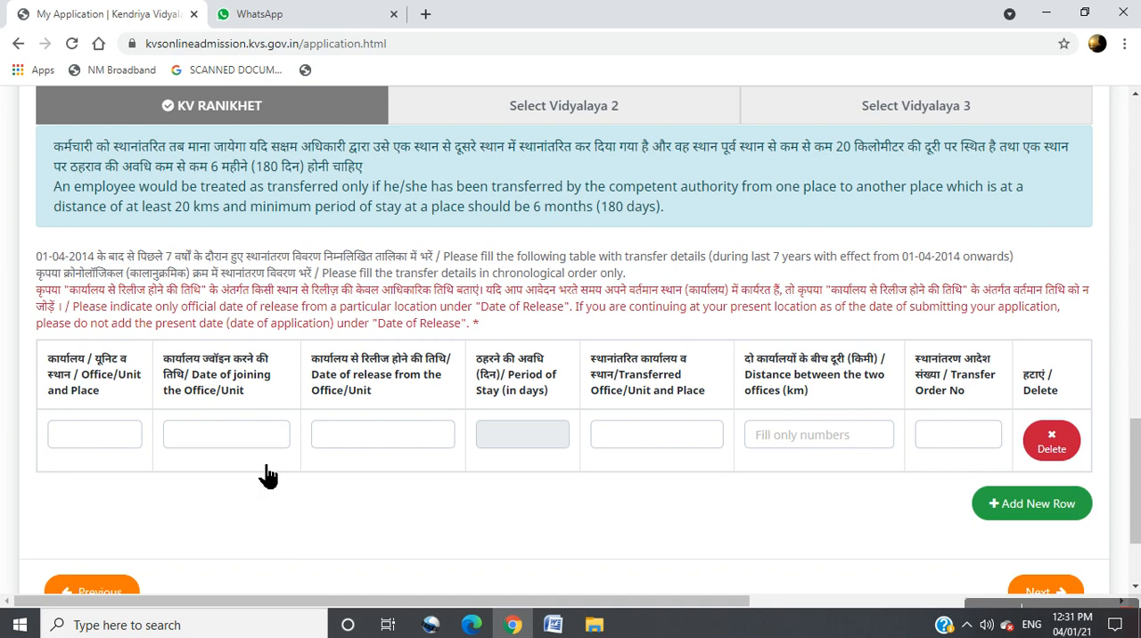
- Enter 427 field hospital, Siliguri as the office and place in the first transfer row
{"action": "left_click", "coordinate": [101, 437]}
{"action": "type", "text": "427 "}
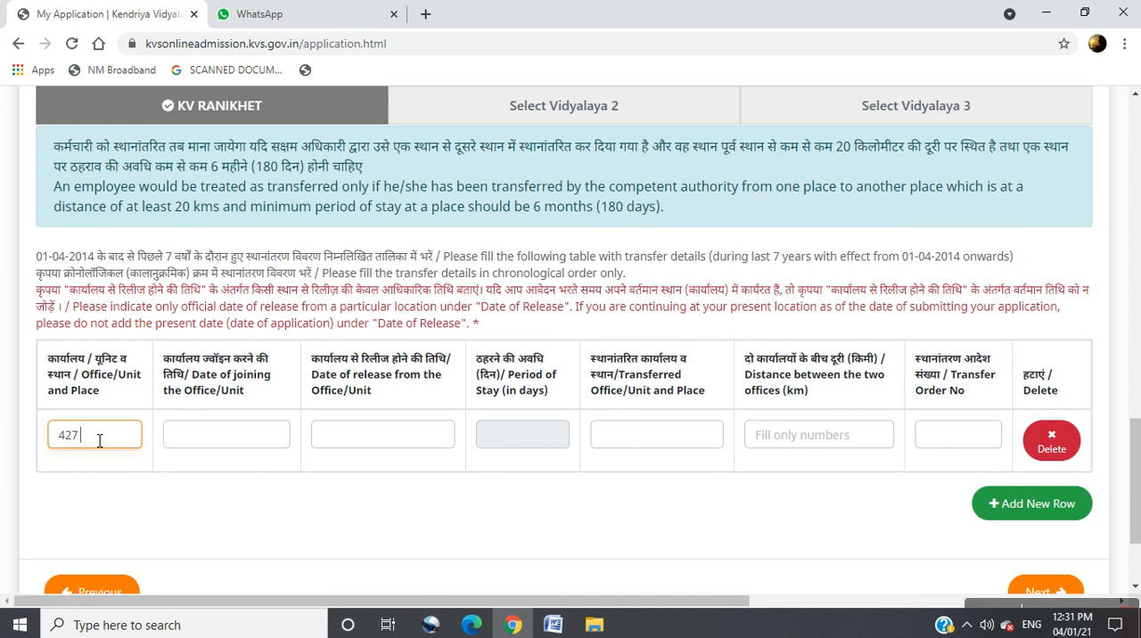
{"action": "type", "text": "field hospi"}
{"action": "type", "text": "tal"}
{"action": "type", "text": ", "}
{"action": "type", "text": "Silig"}
{"action": "type", "text": "uri"}
- Browse the joining date calendar back to 2020 for the first transfer row, and delete the row
{"action": "left_click", "coordinate": [223, 445]}
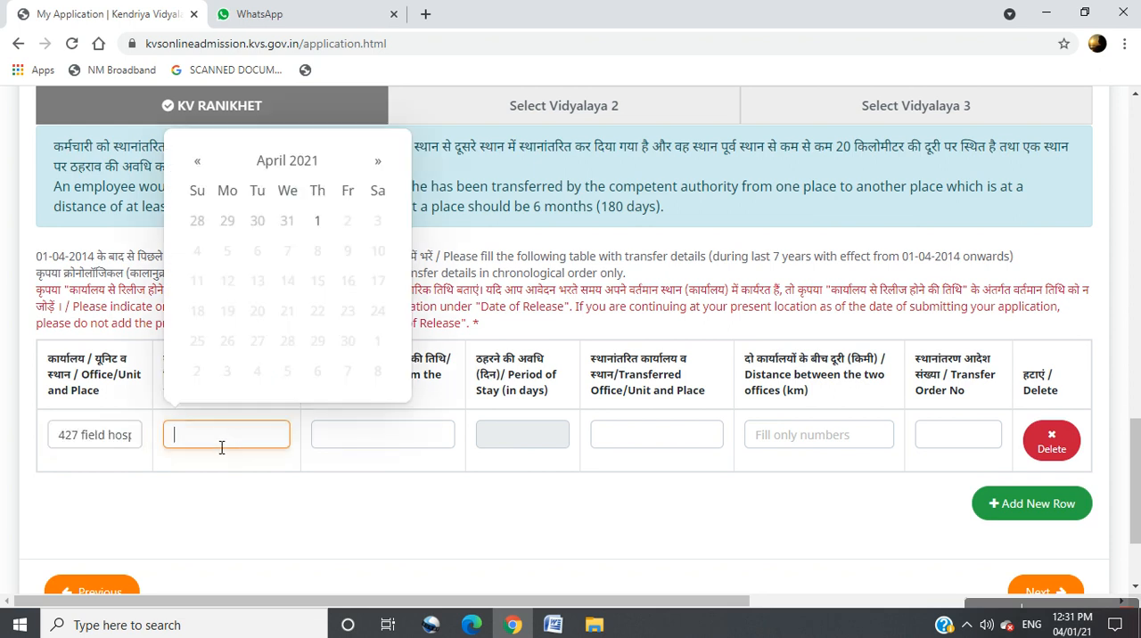
{"action": "left_click", "coordinate": [238, 505]}
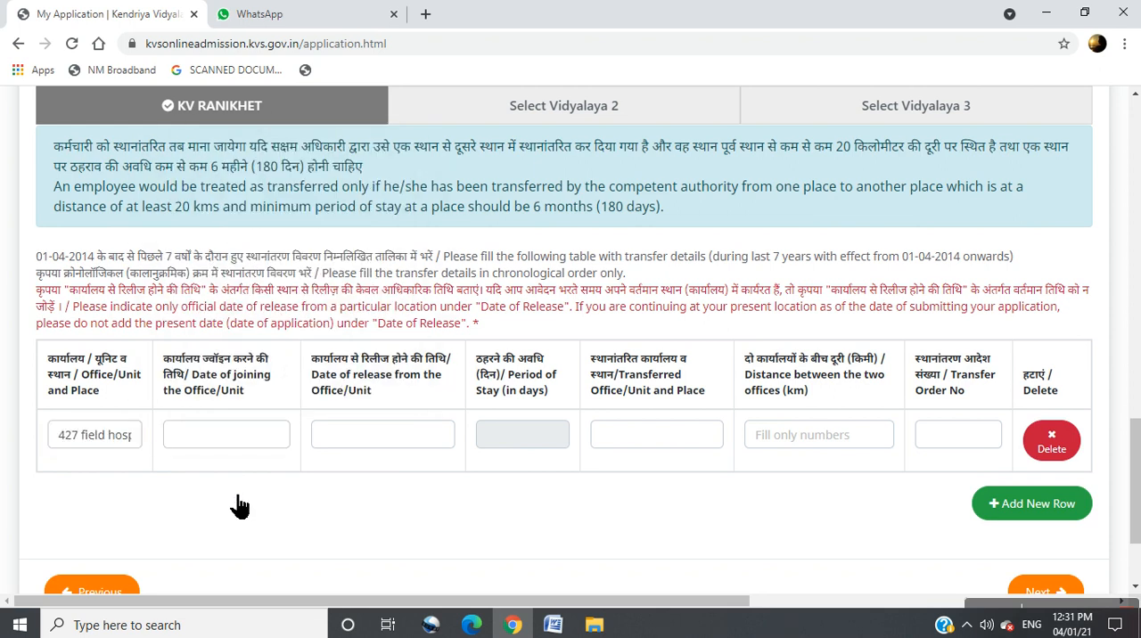
{"action": "left_click", "coordinate": [200, 439]}
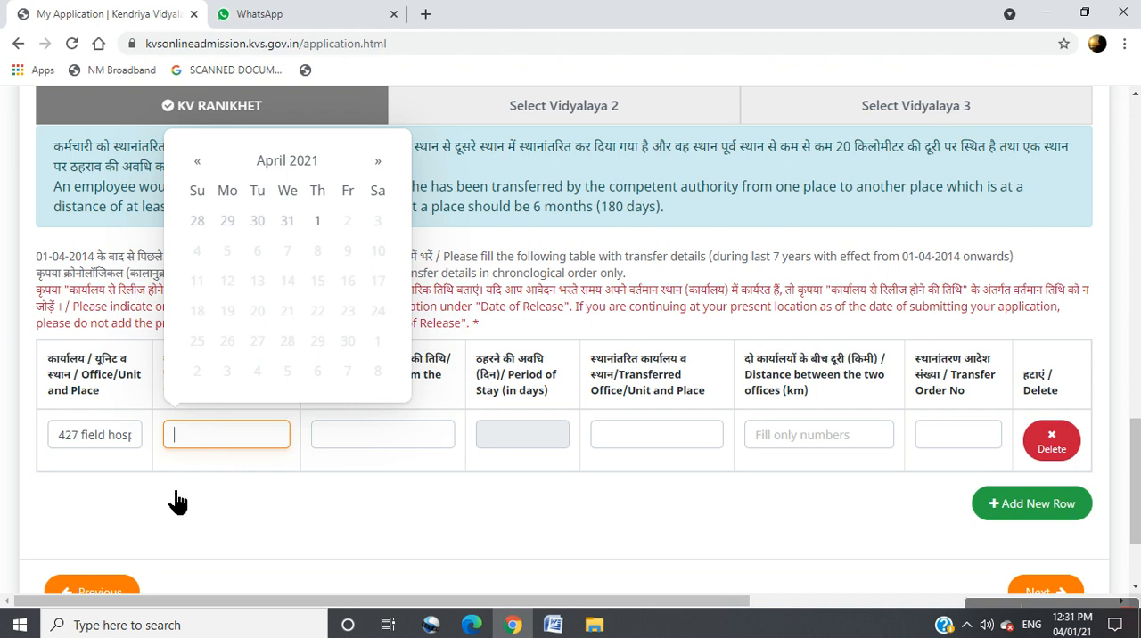
{"action": "left_click", "coordinate": [250, 563]}
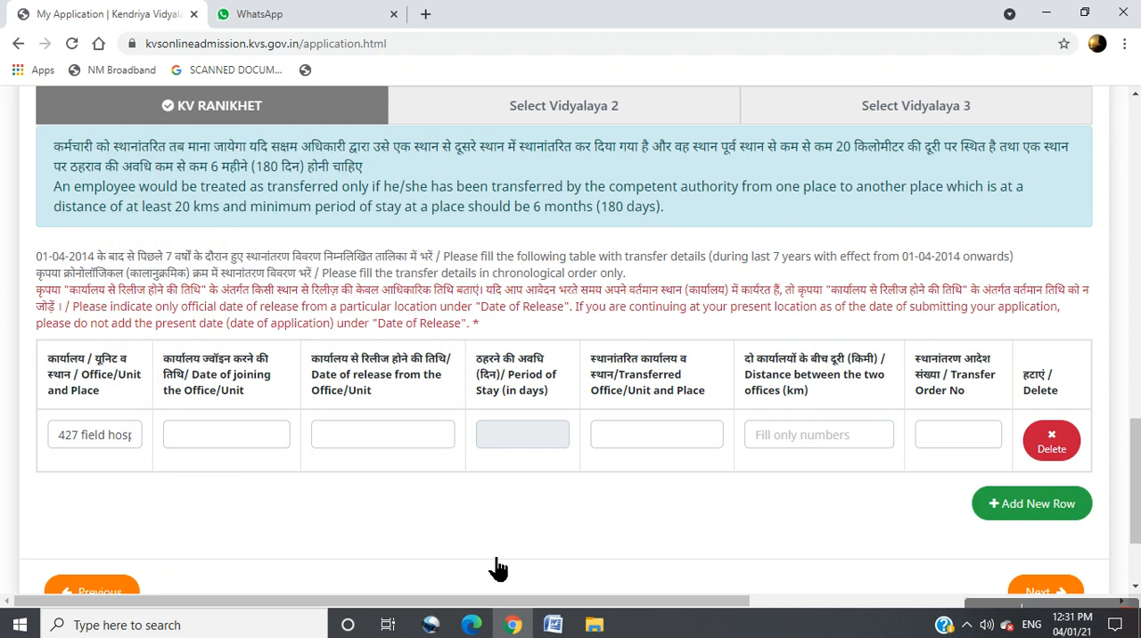
{"action": "left_click", "coordinate": [258, 446]}
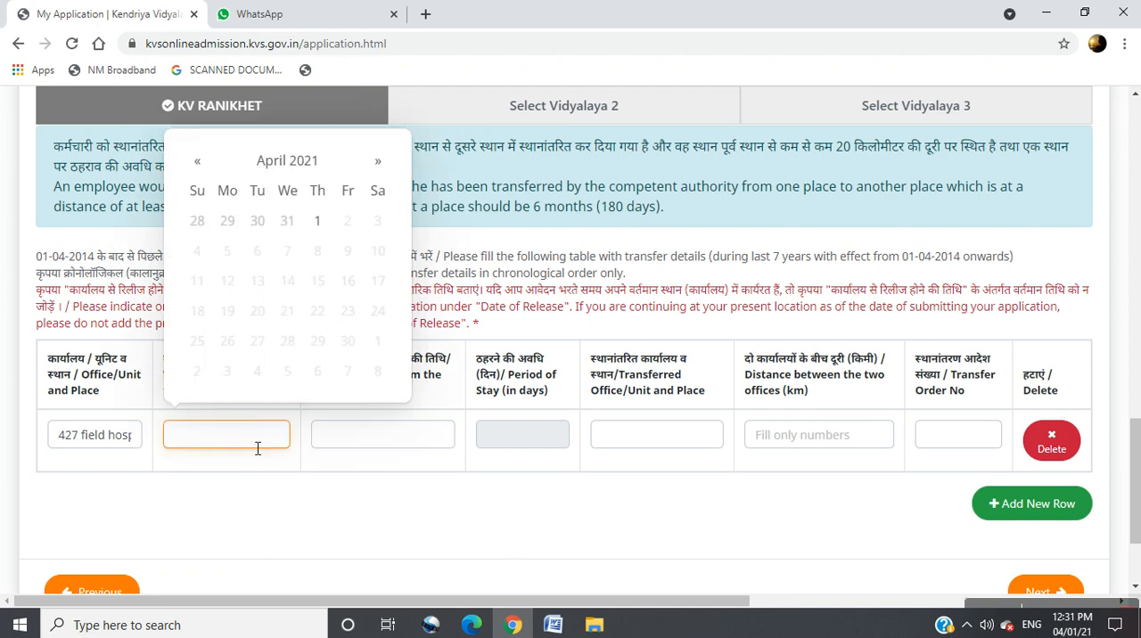
{"action": "left_click", "coordinate": [289, 161]}
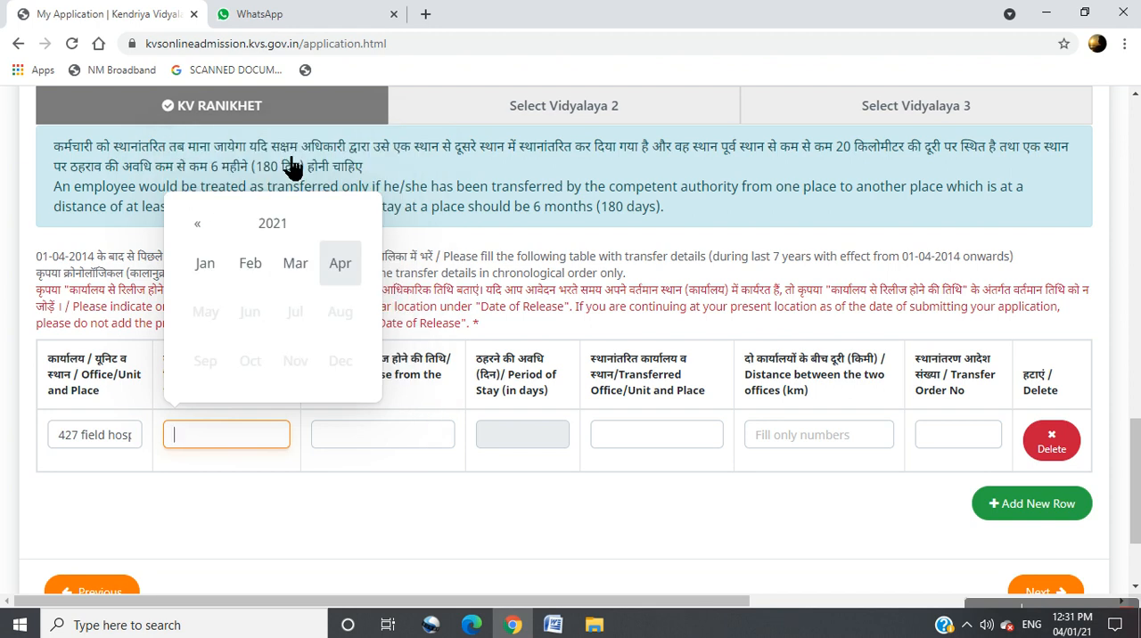
{"action": "left_click", "coordinate": [197, 222]}
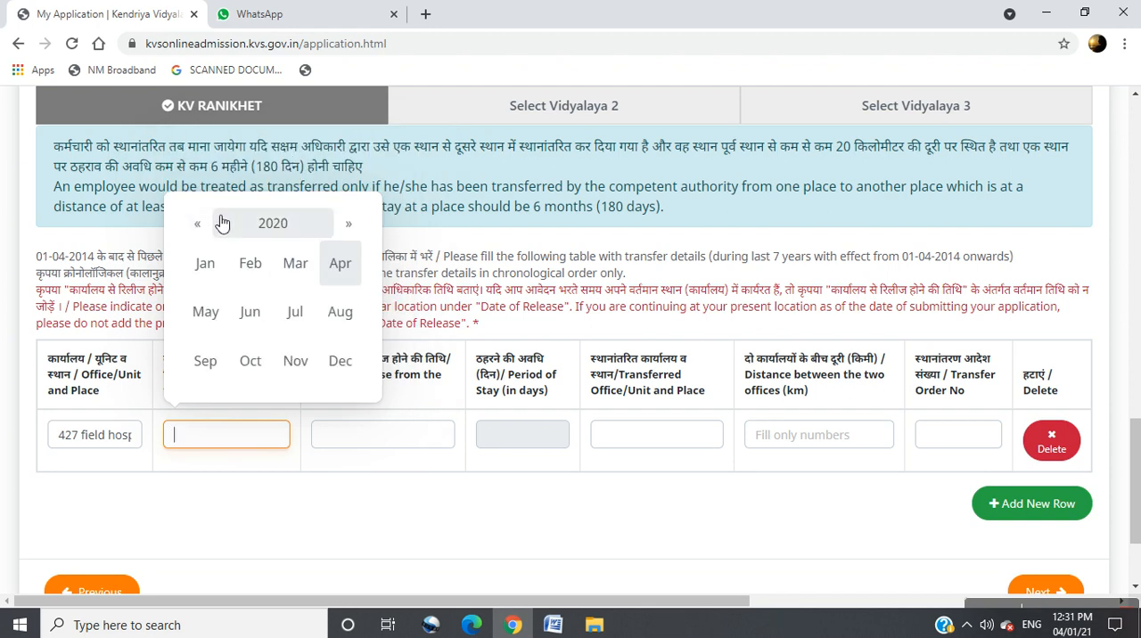
{"action": "left_click", "coordinate": [813, 511]}
{"action": "left_click", "coordinate": [1051, 439]}
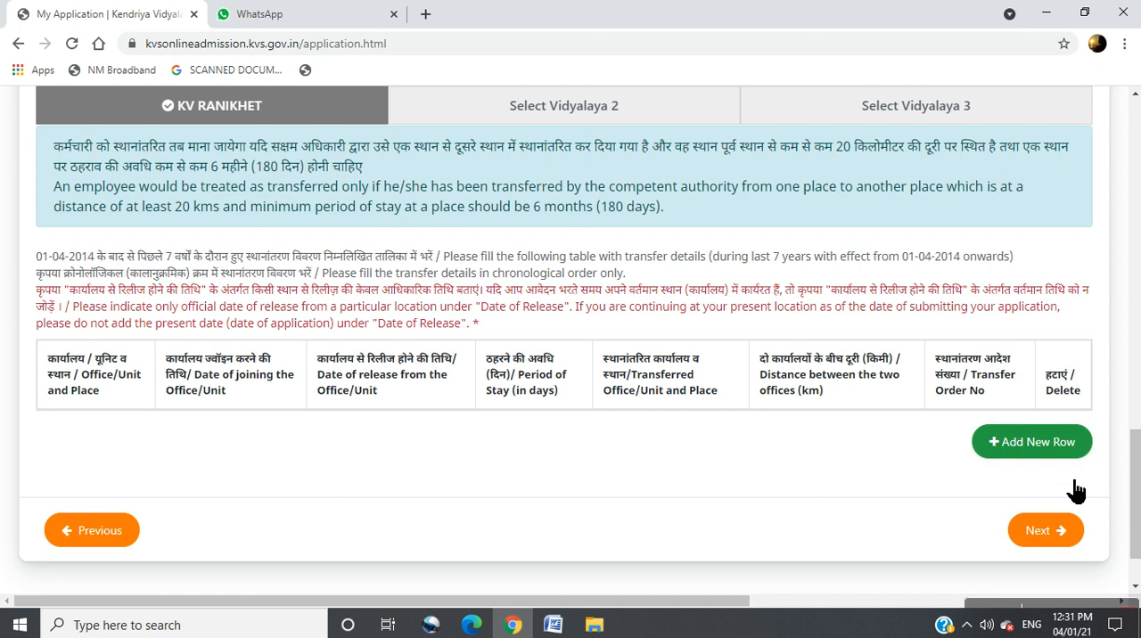
- Answer No / Not Applicable to the father's transfer in the last 7 years and proceed to the document upload stage
{"action": "scroll", "coordinate": [568, 437], "scroll_direction": "up", "scroll_amount": 2}
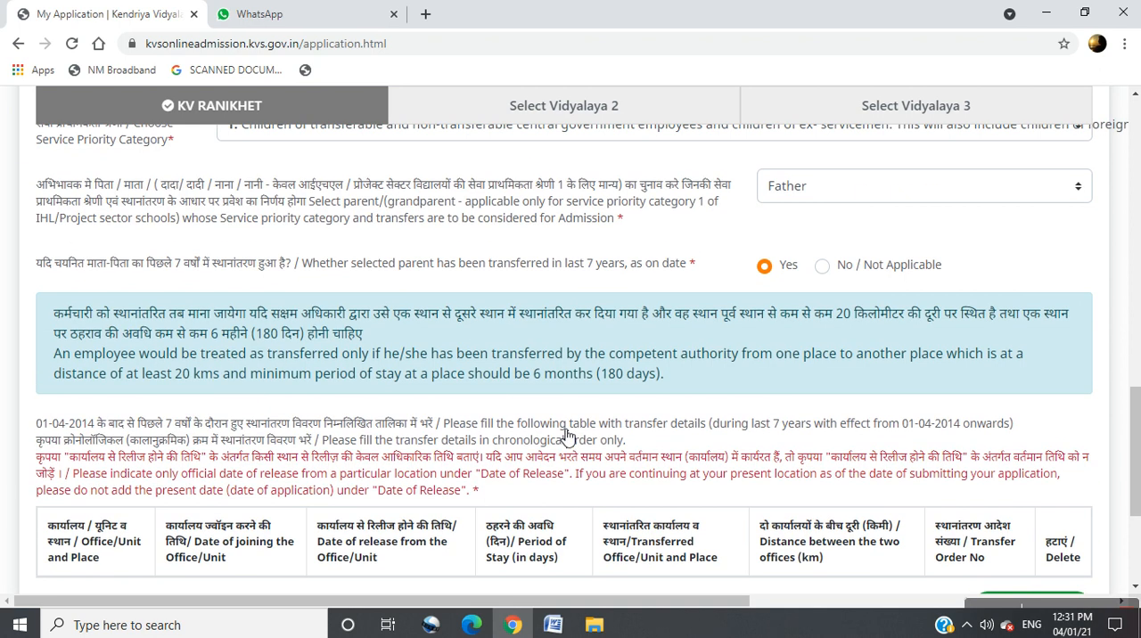
{"action": "scroll", "coordinate": [567, 435], "scroll_direction": "down", "scroll_amount": 1}
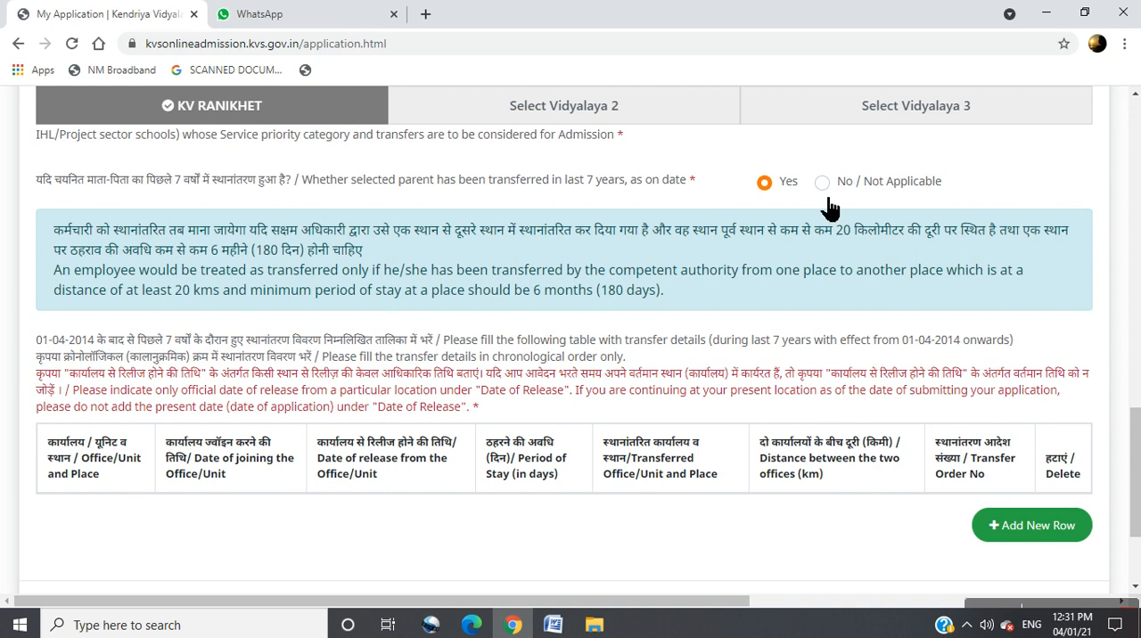
{"action": "scroll", "coordinate": [834, 322], "scroll_direction": "up", "scroll_amount": 1}
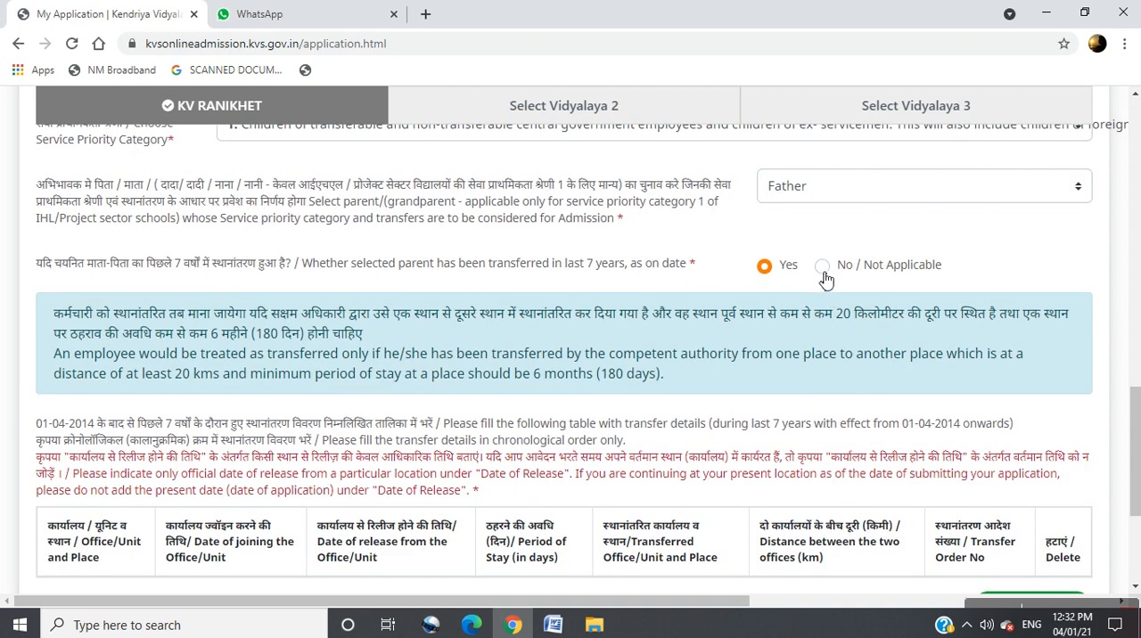
{"action": "left_click", "coordinate": [822, 264]}
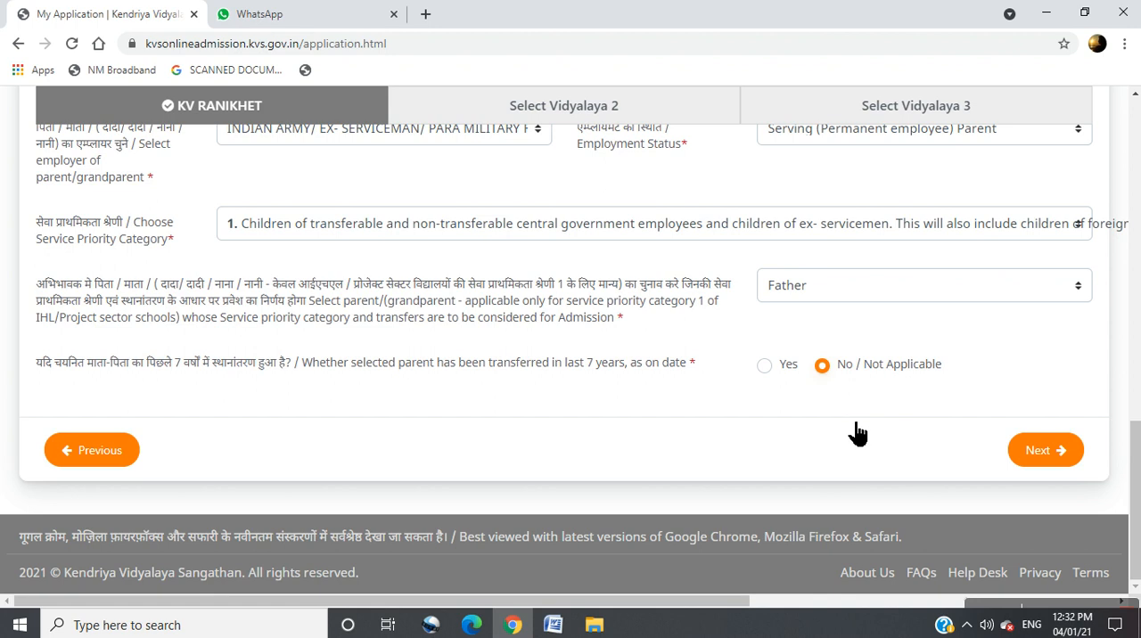
{"action": "scroll", "coordinate": [865, 400], "scroll_direction": "up", "scroll_amount": 10}
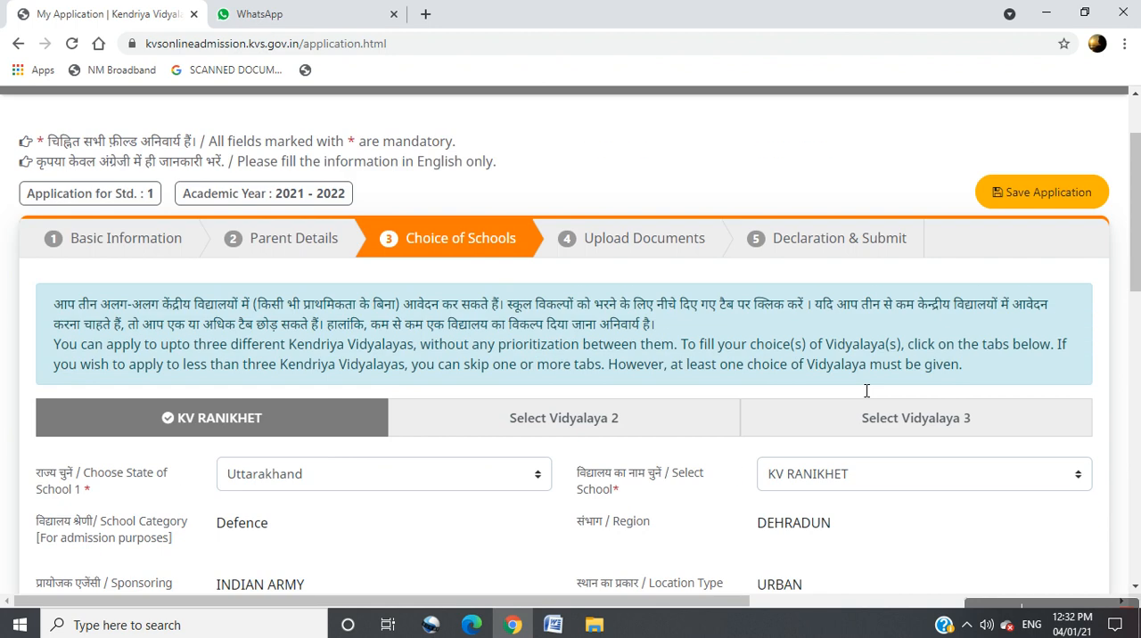
{"action": "scroll", "coordinate": [865, 400], "scroll_direction": "down", "scroll_amount": 10}
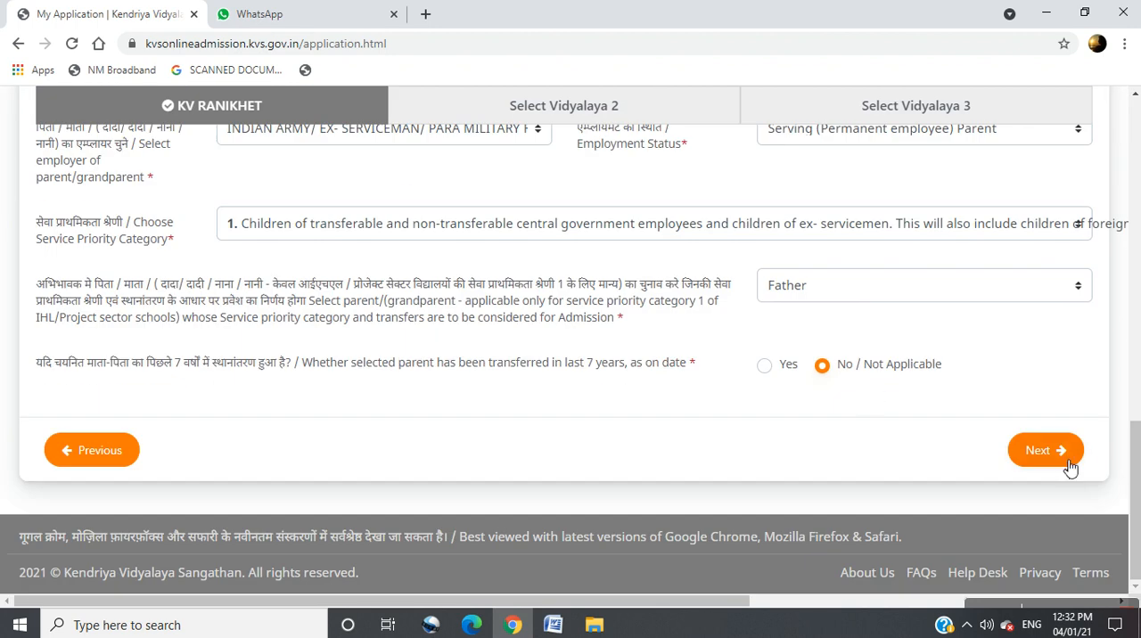
{"action": "left_click", "coordinate": [1043, 452]}
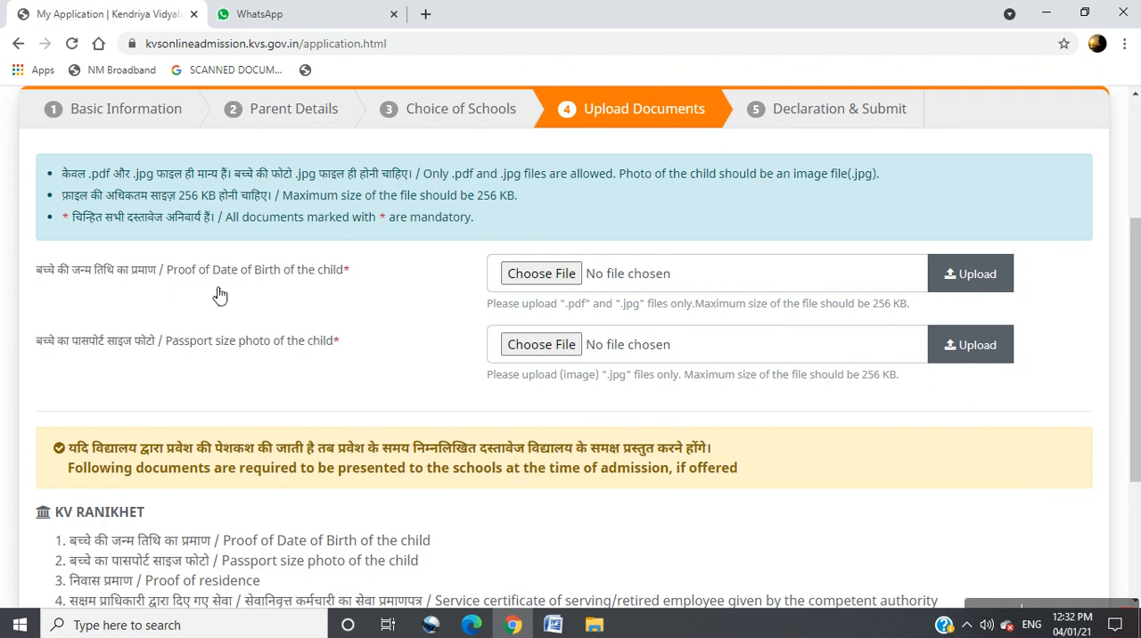
- Upload WhatsApp Image 2021-04-01 at 12.10.26 PM (1) from Downloads as the child's proof of date of birth
{"action": "left_click", "coordinate": [550, 276]}
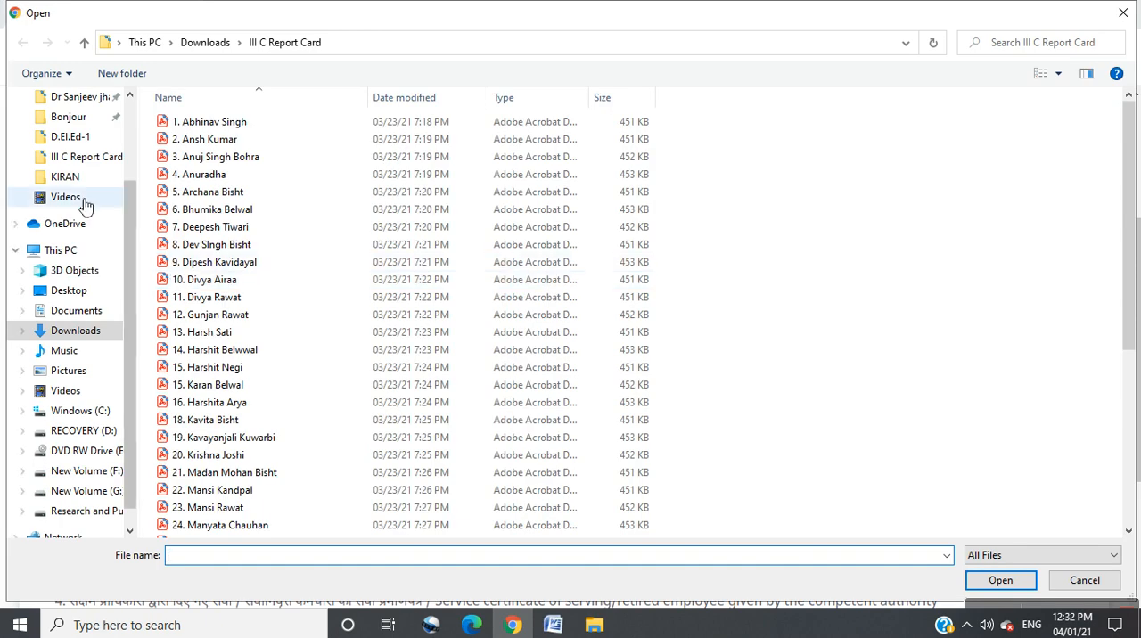
{"action": "scroll", "coordinate": [81, 196], "scroll_direction": "up", "scroll_amount": 2}
{"action": "scroll", "coordinate": [83, 223], "scroll_direction": "up", "scroll_amount": 2}
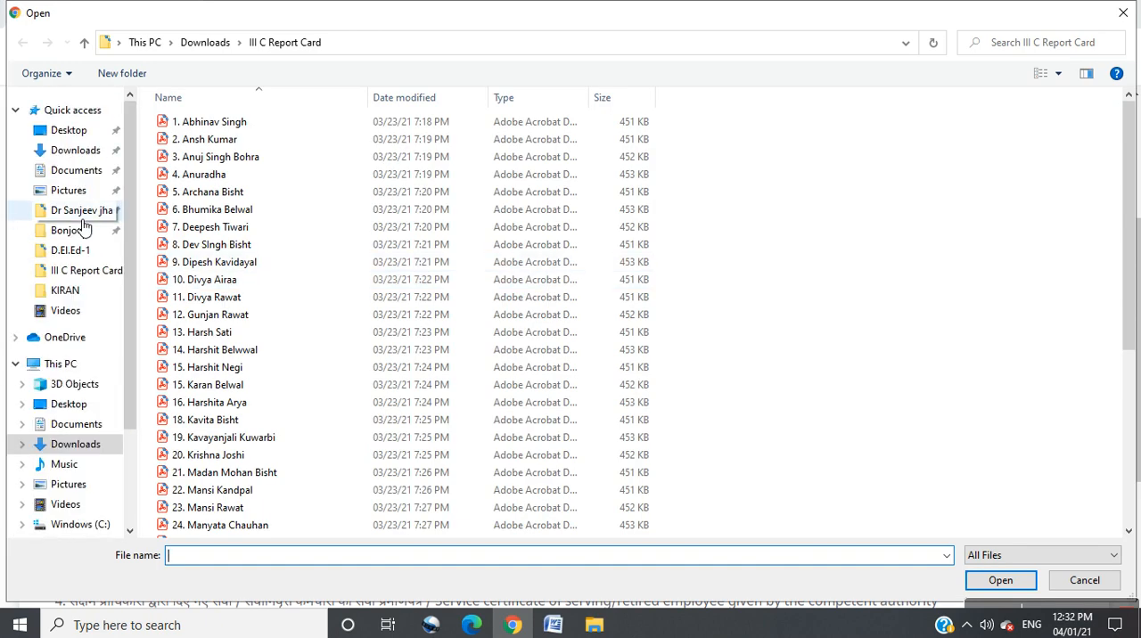
{"action": "left_click", "coordinate": [79, 151]}
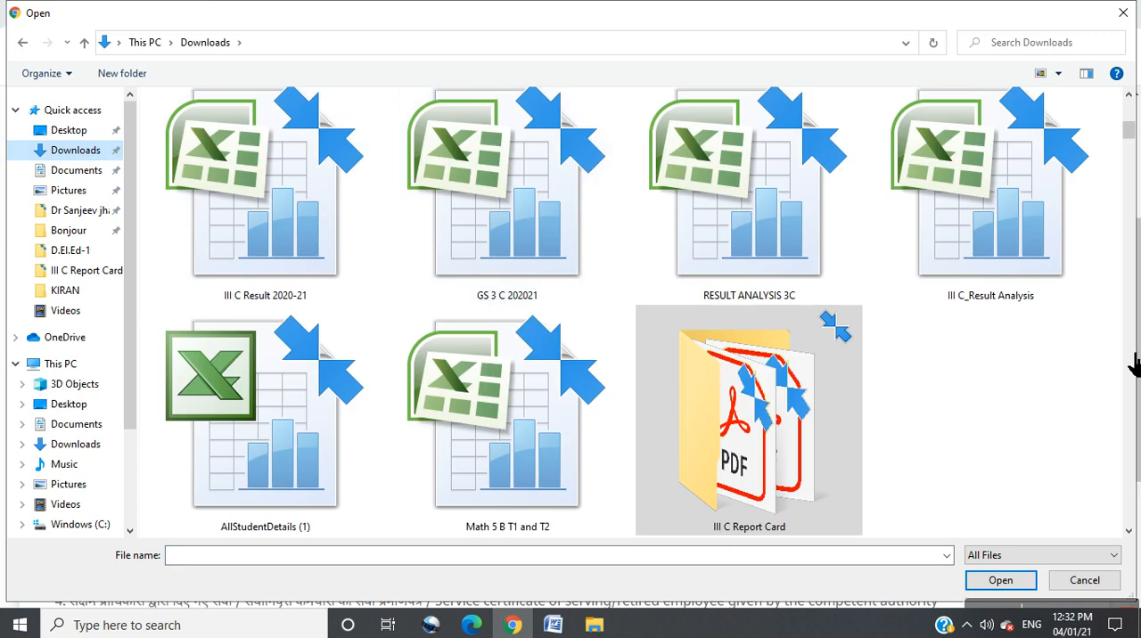
{"action": "scroll", "coordinate": [962, 378], "scroll_direction": "down", "scroll_amount": 3}
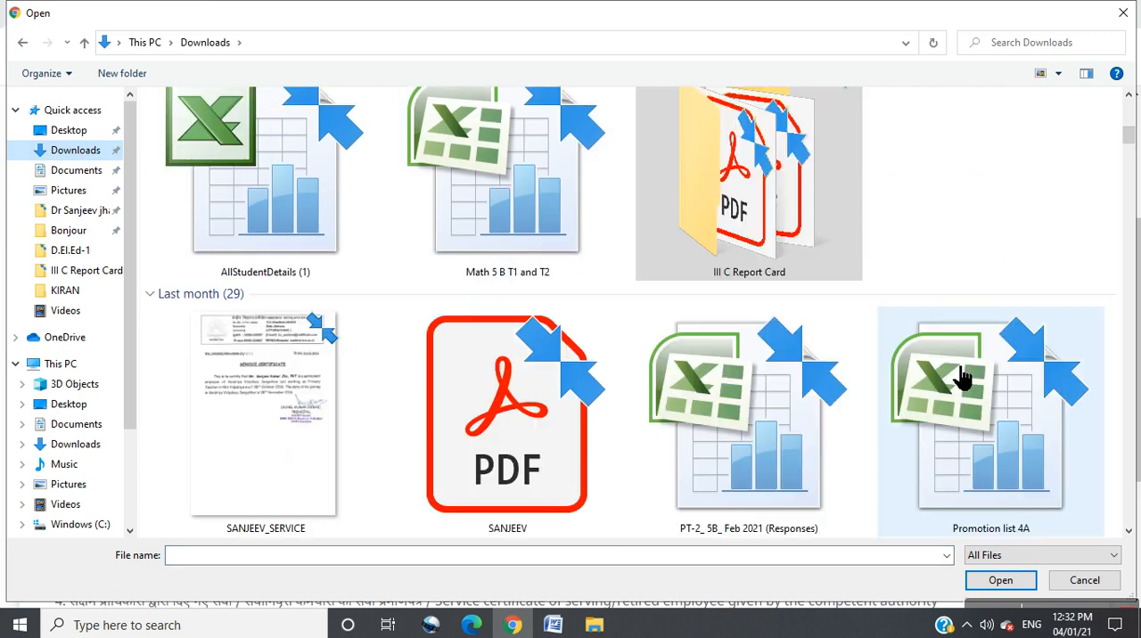
{"action": "scroll", "coordinate": [969, 370], "scroll_direction": "down", "scroll_amount": 3}
{"action": "scroll", "coordinate": [970, 366], "scroll_direction": "up", "scroll_amount": 5}
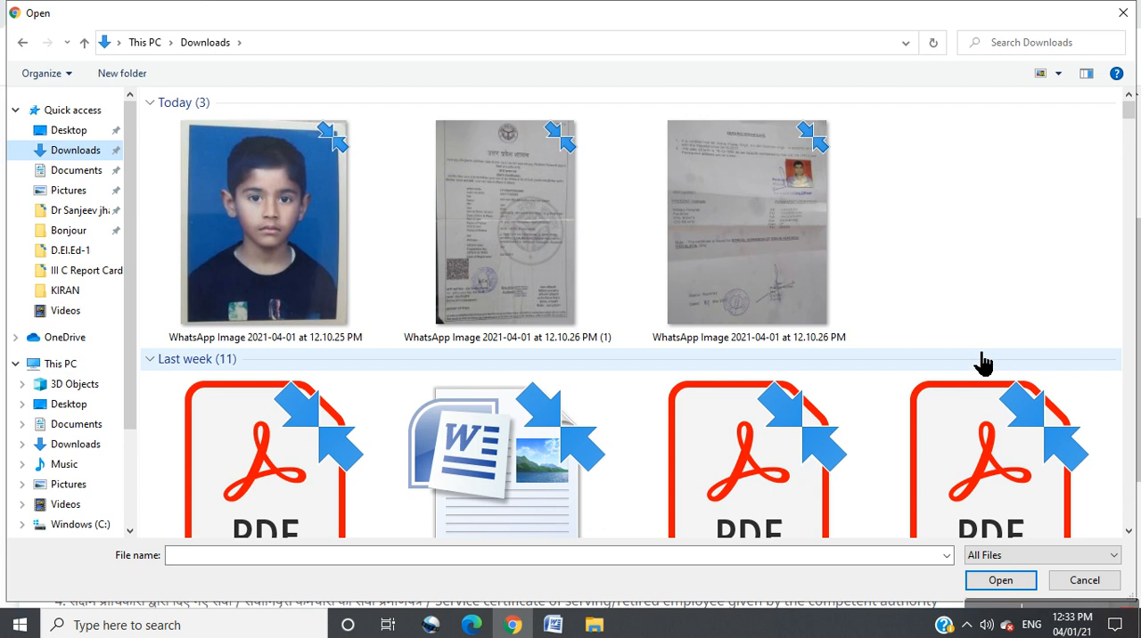
{"action": "left_click", "coordinate": [558, 287]}
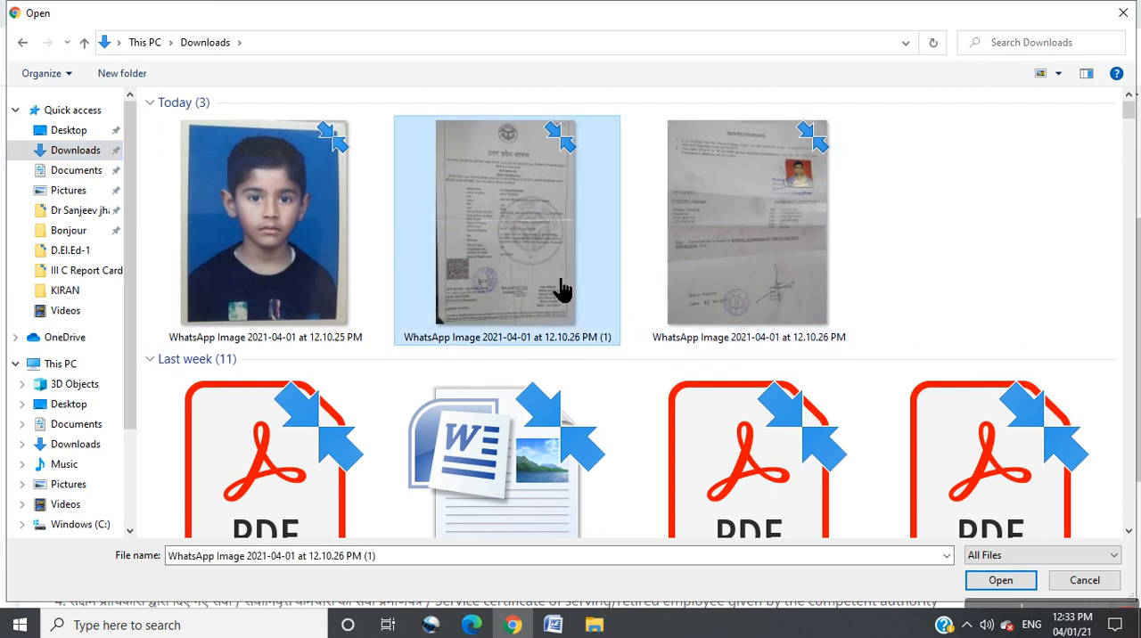
{"action": "left_click", "coordinate": [1032, 580]}
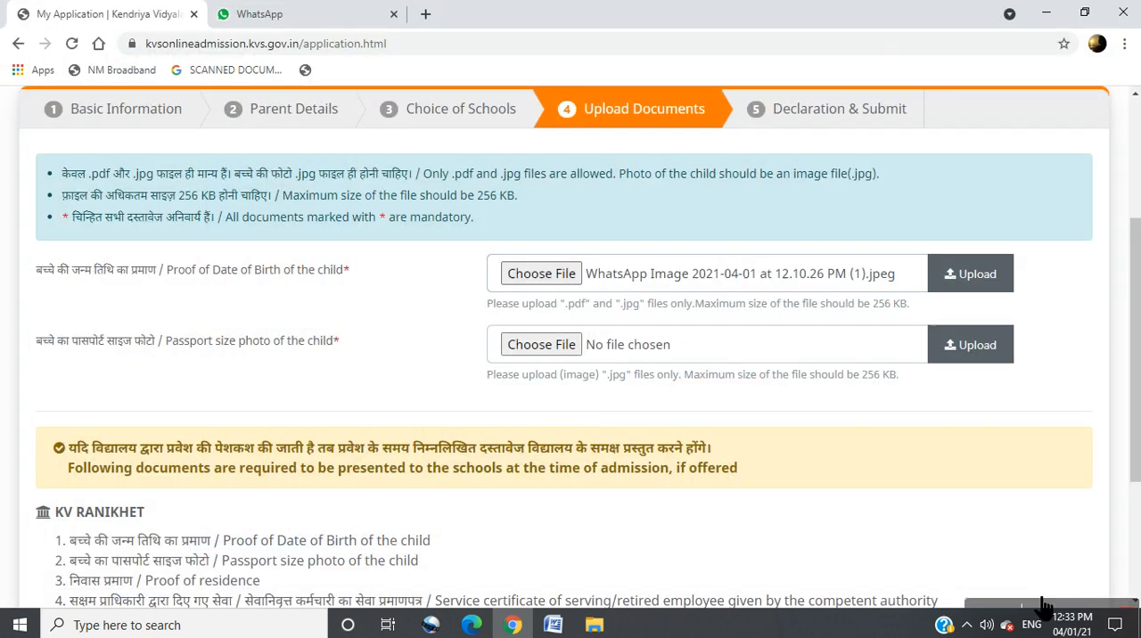
{"action": "left_click", "coordinate": [956, 282]}
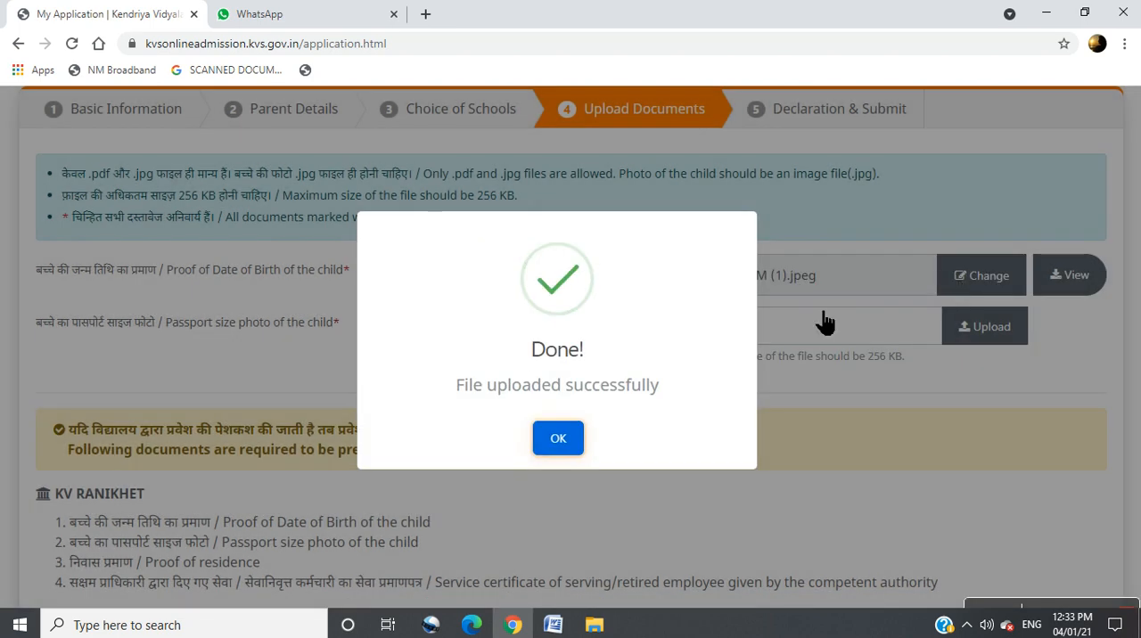
{"action": "left_click", "coordinate": [558, 438]}
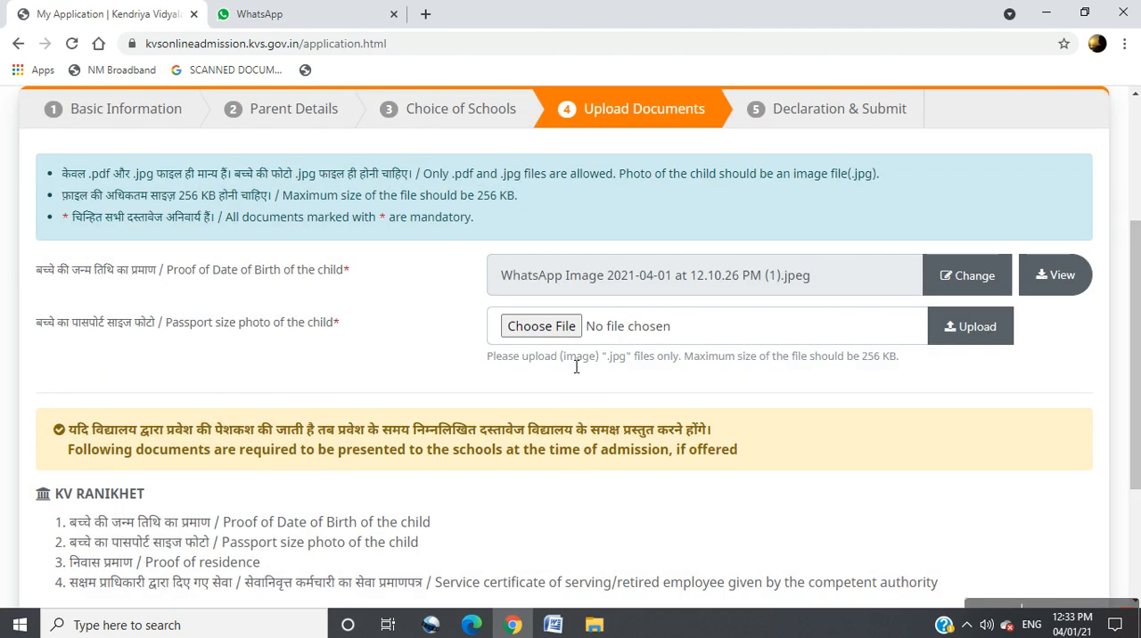
- Upload WhatsApp Image 2021-04-01 at 12.10.25 PM from Downloads as the child's passport size photo
{"action": "left_click", "coordinate": [546, 328]}
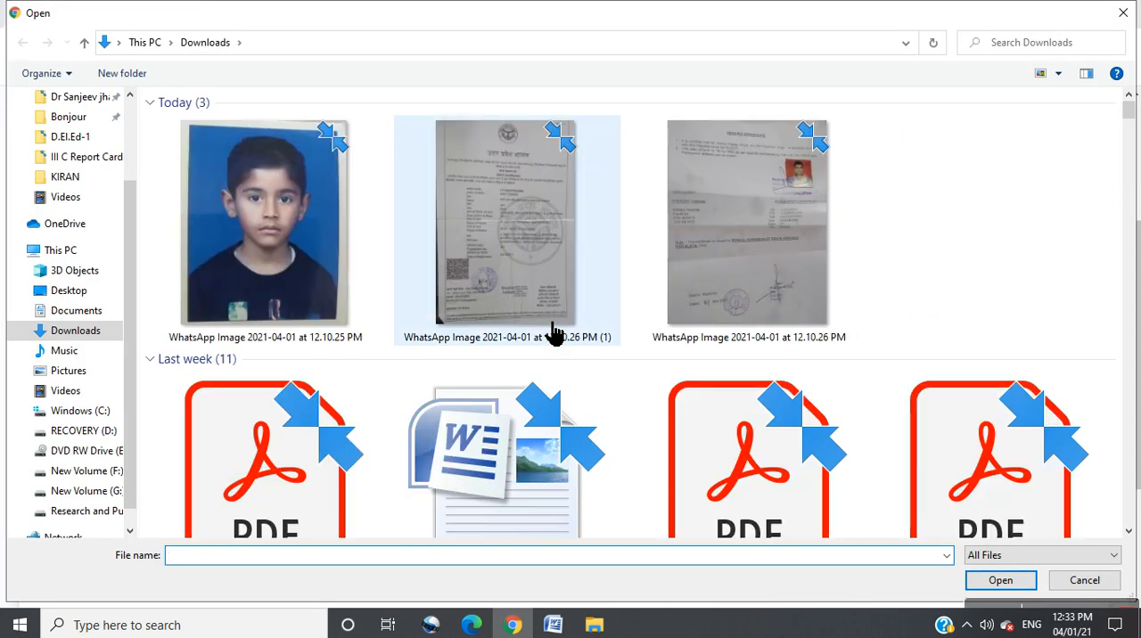
{"action": "double_click", "coordinate": [258, 267]}
{"action": "left_click", "coordinate": [972, 332]}
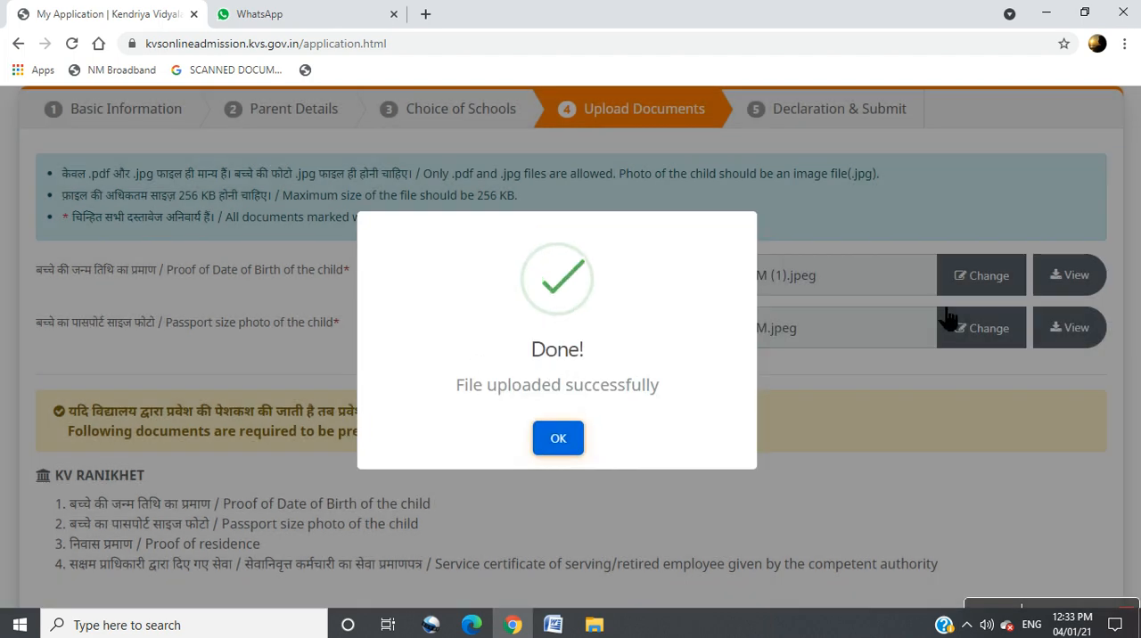
{"action": "left_click", "coordinate": [558, 438]}
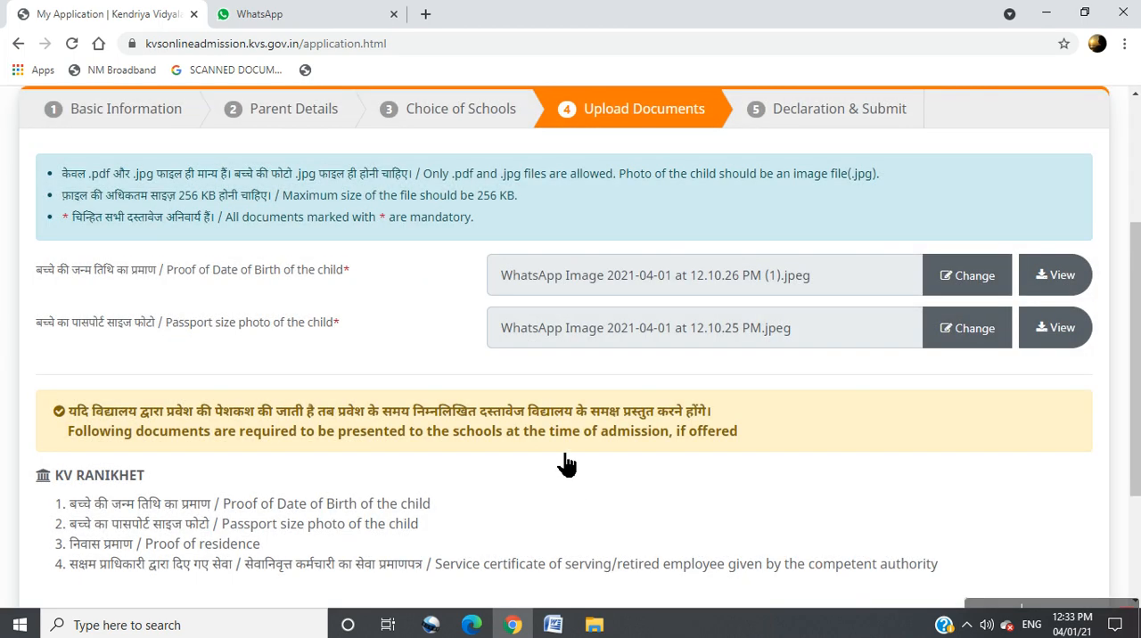
- Read through the list of documents that must be presented to KV RANIKHET at the time of admission
{"action": "scroll", "coordinate": [566, 458], "scroll_direction": "down", "scroll_amount": 2}
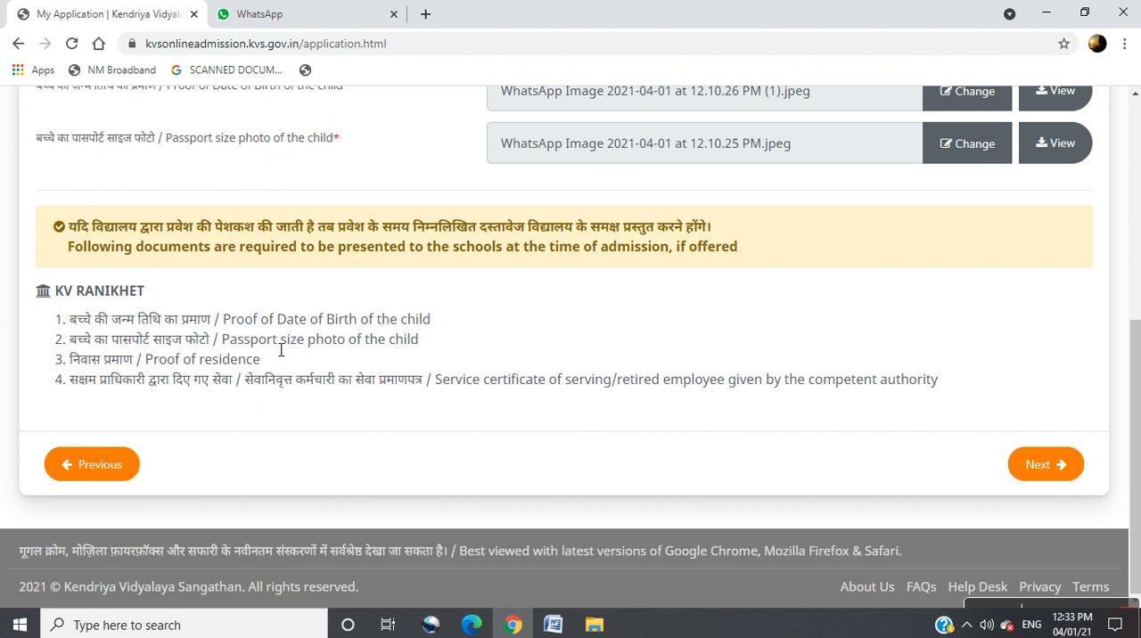
{"action": "left_click_drag", "start_coordinate": [265, 329], "coordinate": [433, 327]}
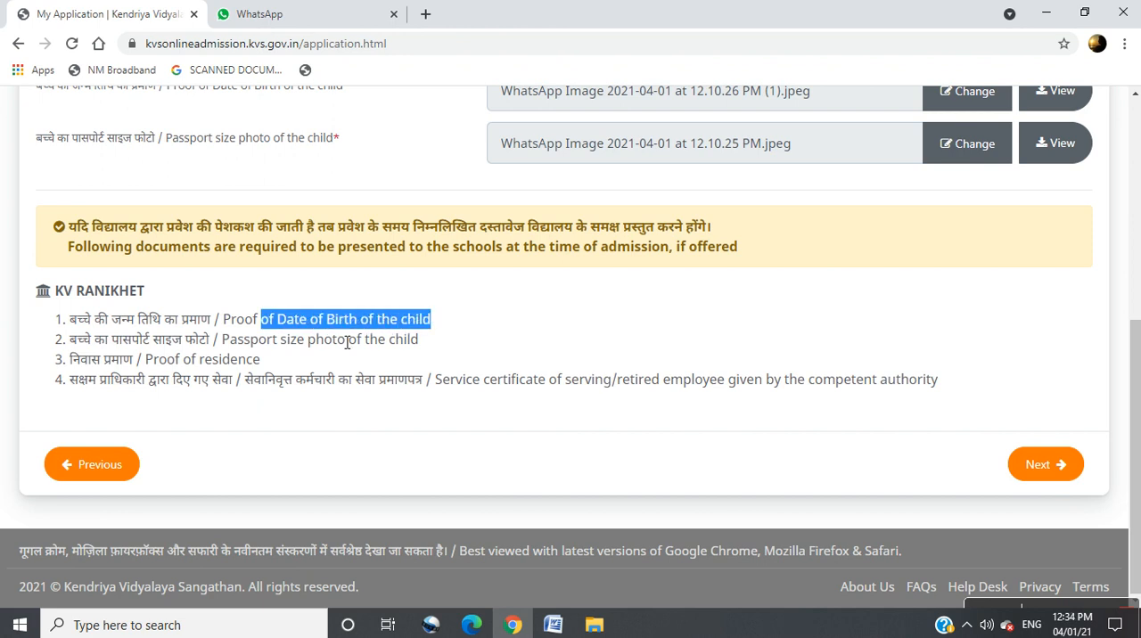
{"action": "left_click_drag", "start_coordinate": [288, 346], "coordinate": [382, 343]}
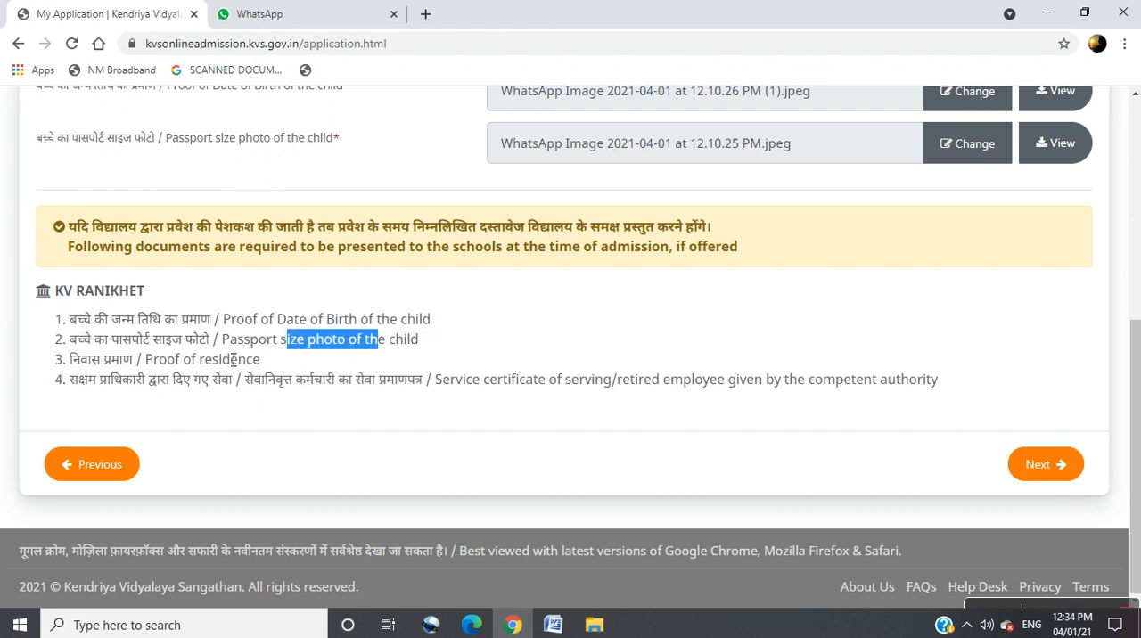
{"action": "left_click_drag", "start_coordinate": [154, 360], "coordinate": [257, 364]}
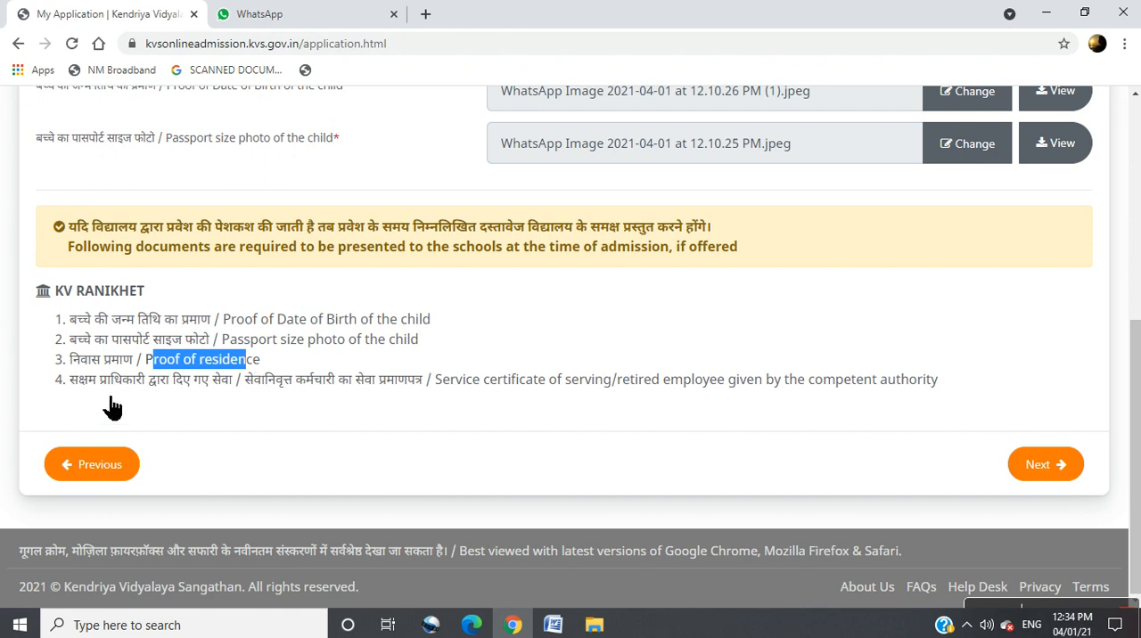
{"action": "left_click_drag", "start_coordinate": [244, 385], "coordinate": [437, 392]}
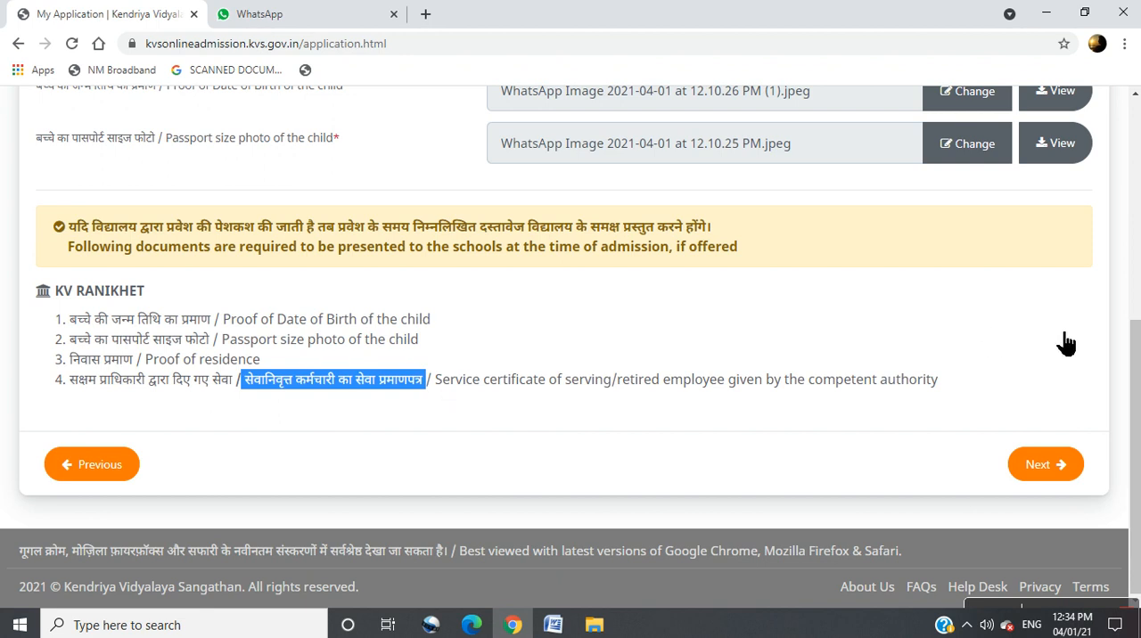
- Proceed to the Declaration & Submit stage and look over the declaration by the parent
{"action": "left_click", "coordinate": [1068, 471]}
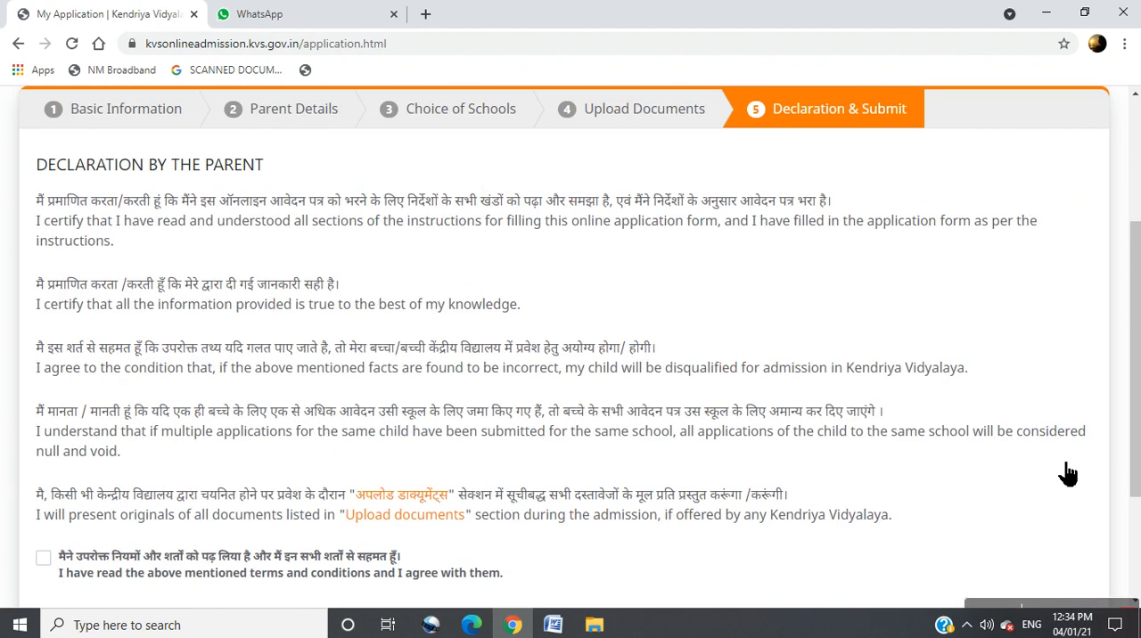
{"action": "scroll", "coordinate": [955, 461], "scroll_direction": "down", "scroll_amount": 3}
{"action": "scroll", "coordinate": [468, 445], "scroll_direction": "up", "scroll_amount": 2}
{"action": "scroll", "coordinate": [468, 445], "scroll_direction": "up", "scroll_amount": 2}
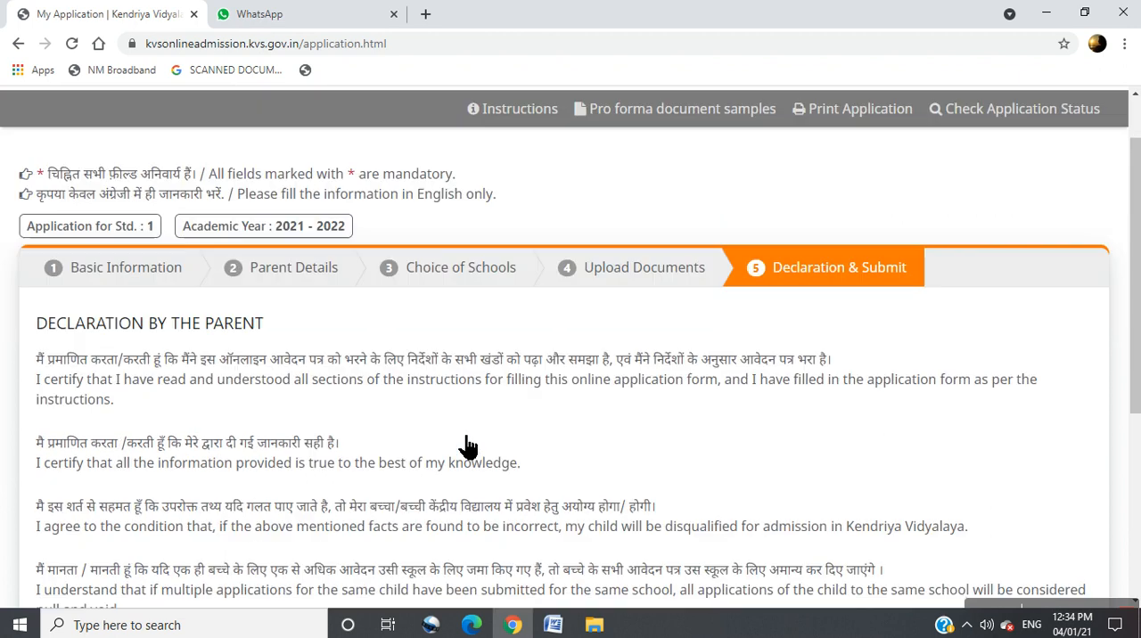
- Accept the parent declaration's terms and conditions and look over the declaration text again
{"action": "scroll", "coordinate": [466, 447], "scroll_direction": "down", "scroll_amount": 3}
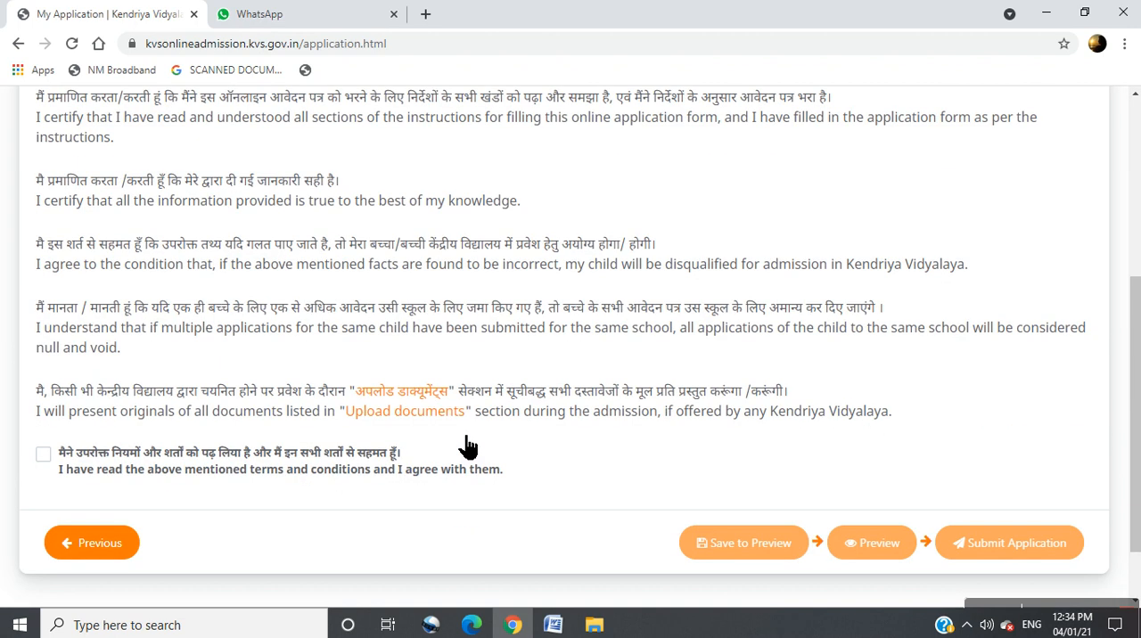
{"action": "left_click", "coordinate": [44, 456]}
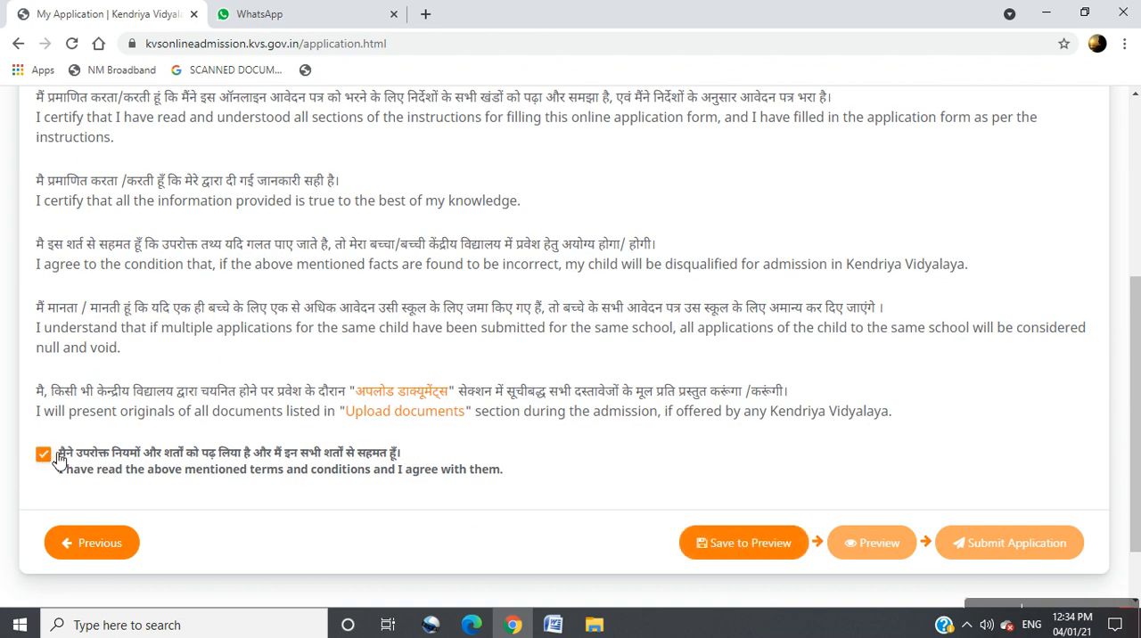
{"action": "scroll", "coordinate": [56, 461], "scroll_direction": "up", "scroll_amount": 4}
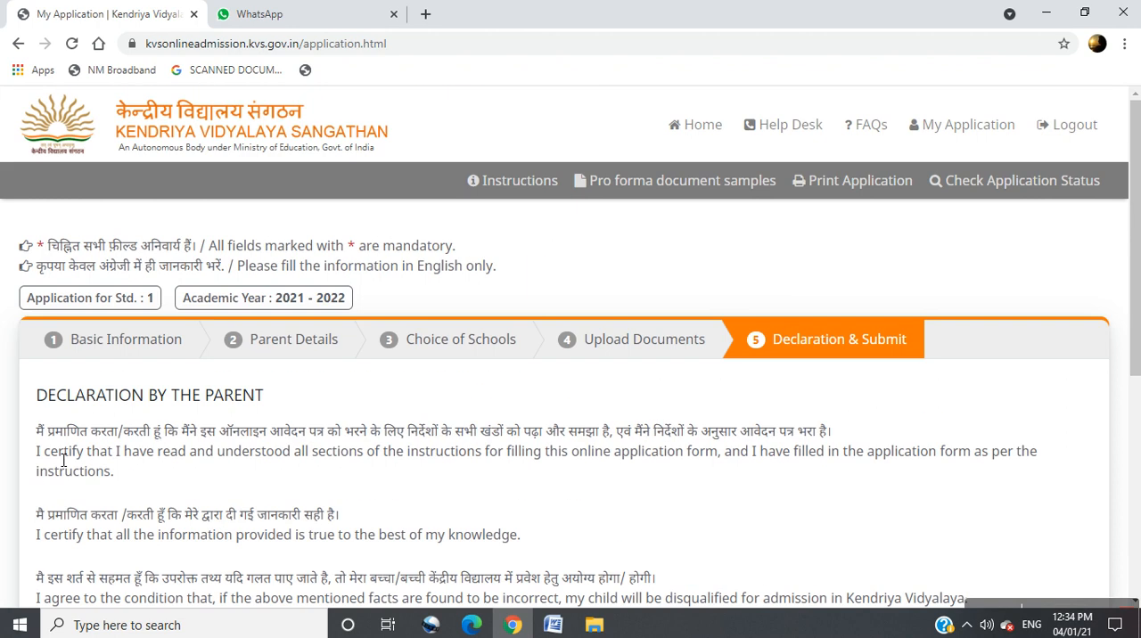
{"action": "scroll", "coordinate": [64, 460], "scroll_direction": "down", "scroll_amount": 1}
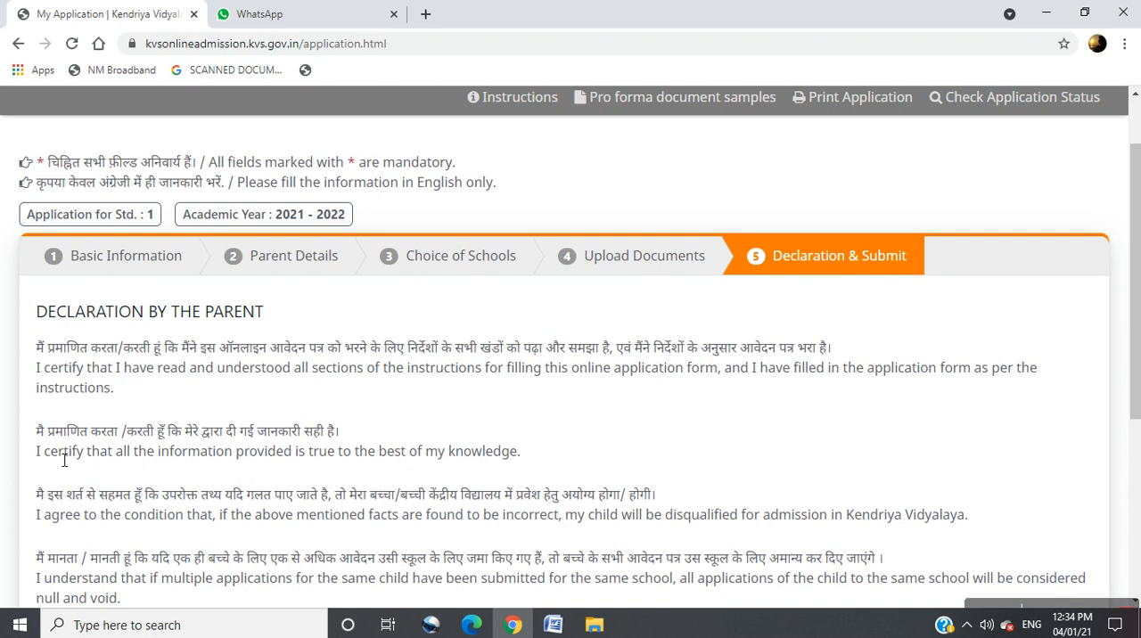
{"action": "scroll", "coordinate": [66, 460], "scroll_direction": "down", "scroll_amount": 4}
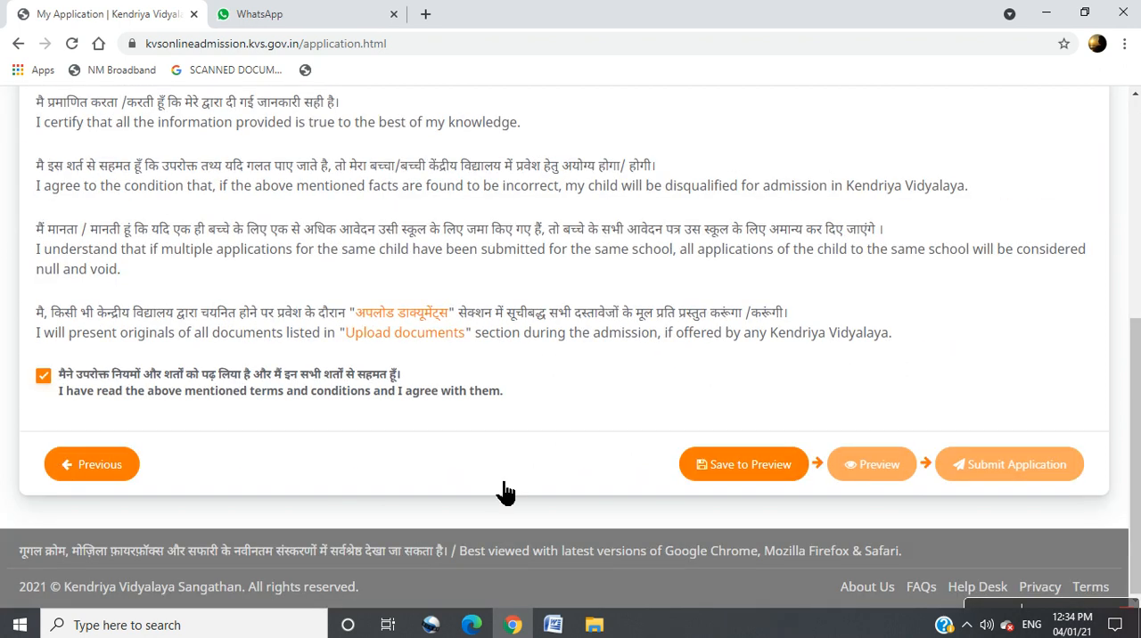
- Save the application data for preview and dismiss the confirmation
{"action": "left_click", "coordinate": [686, 468]}
{"action": "scroll", "coordinate": [687, 471], "scroll_direction": "down", "scroll_amount": 5}
{"action": "left_click", "coordinate": [746, 474]}
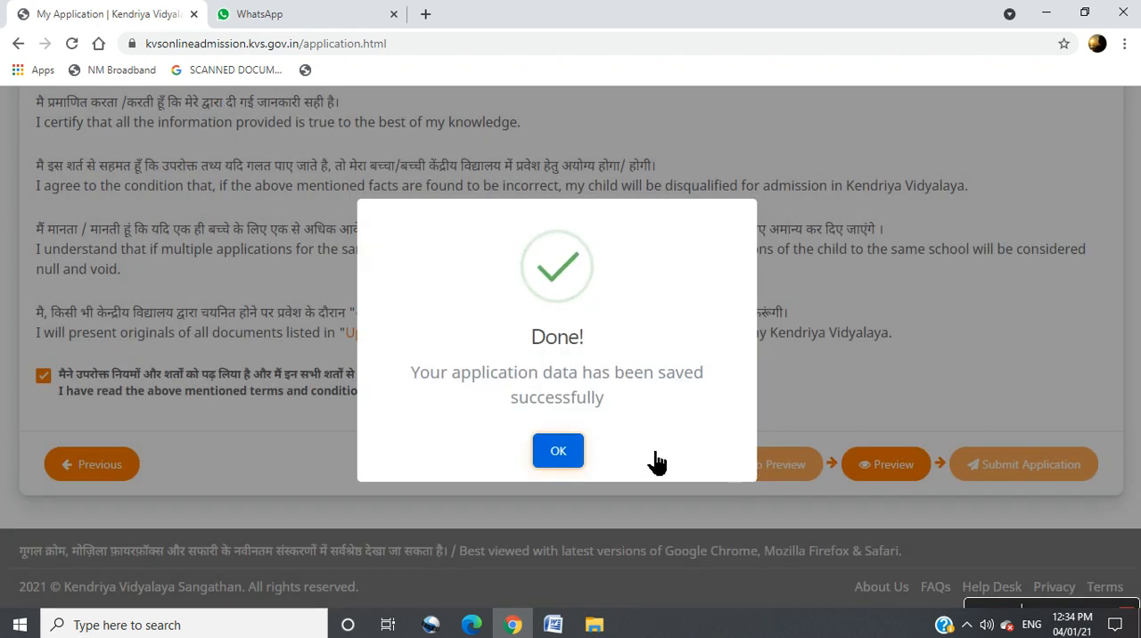
{"action": "left_click", "coordinate": [558, 452]}
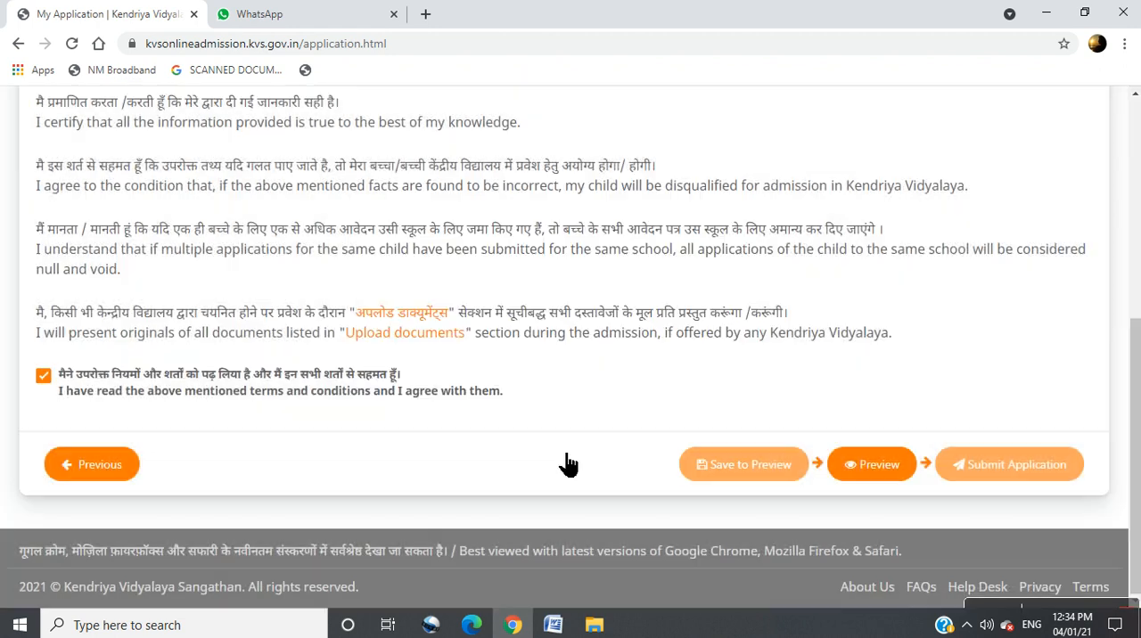
- Open the application preview and check the login code, standard, academic year, registered email and child's full name
{"action": "left_click", "coordinate": [898, 466]}
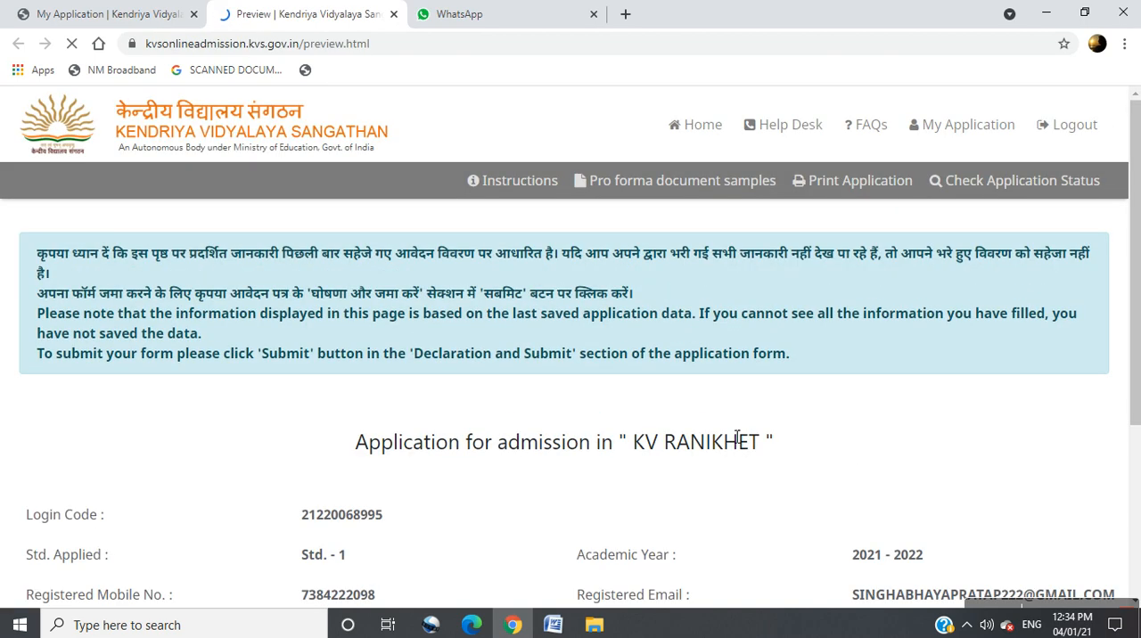
{"action": "scroll", "coordinate": [739, 437], "scroll_direction": "down", "scroll_amount": 4}
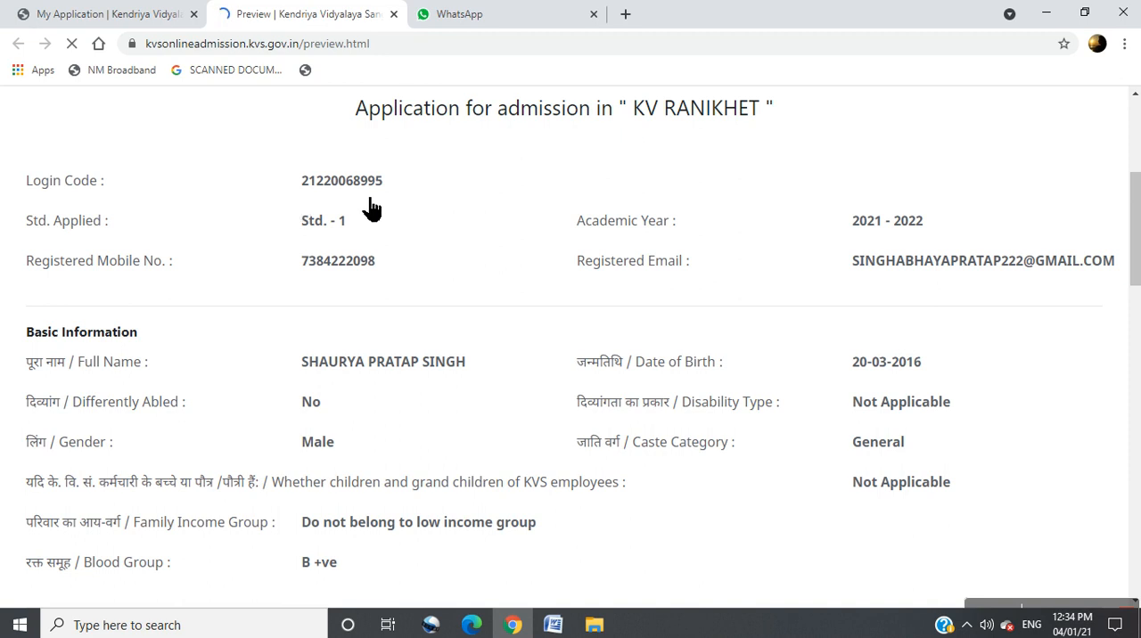
{"action": "left_click_drag", "start_coordinate": [301, 184], "coordinate": [333, 186]}
{"action": "left_click_drag", "start_coordinate": [302, 222], "coordinate": [346, 223]}
{"action": "left_click_drag", "start_coordinate": [853, 222], "coordinate": [936, 229]}
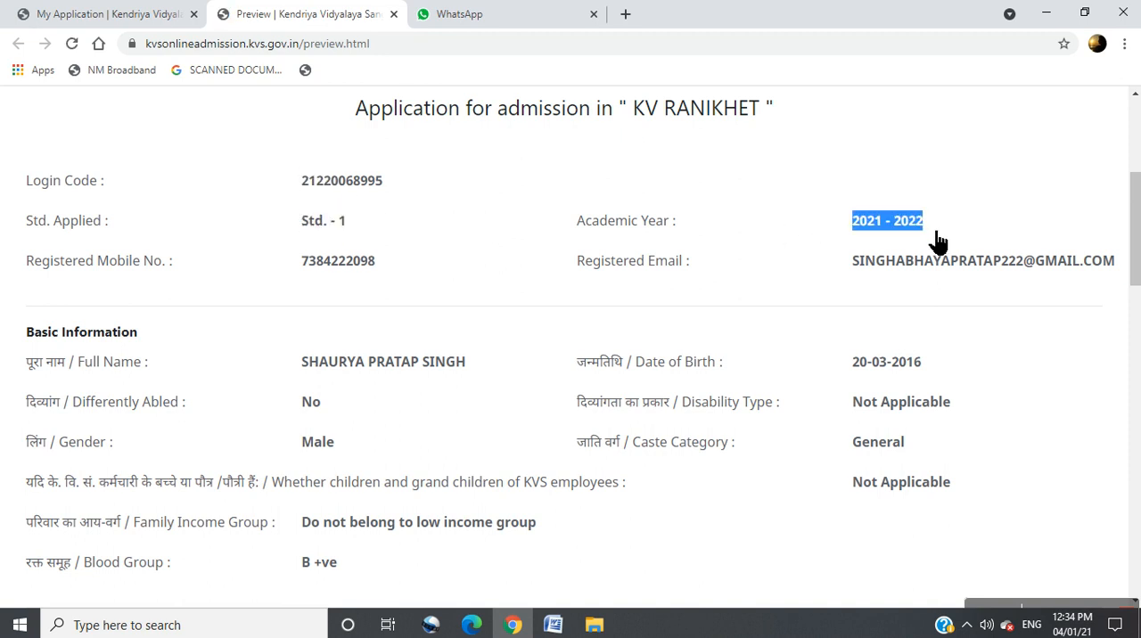
{"action": "left_click_drag", "start_coordinate": [853, 260], "coordinate": [1094, 266]}
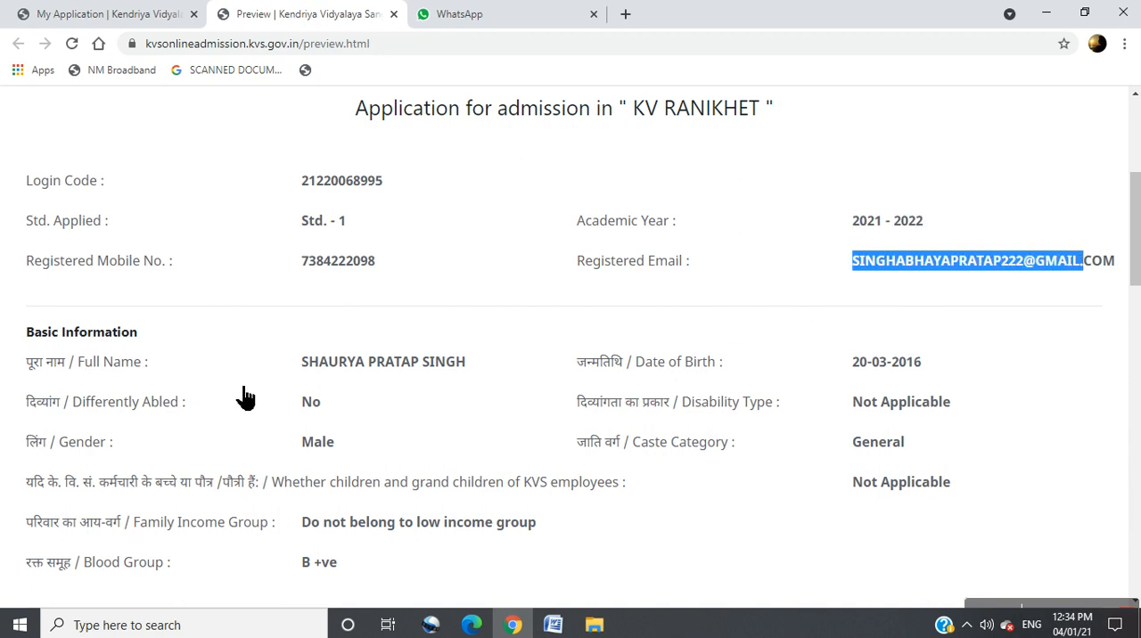
{"action": "left_click_drag", "start_coordinate": [303, 366], "coordinate": [481, 385]}
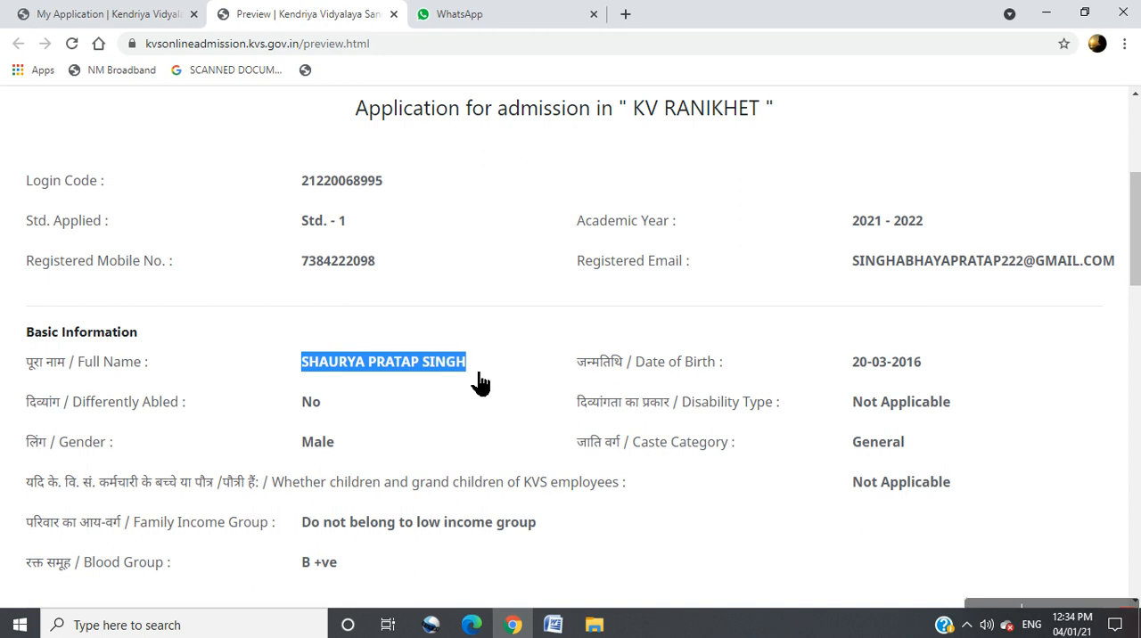
- Review the rest of the preview, including the child's information, parents' details and the list of uploaded documents
{"action": "scroll", "coordinate": [480, 381], "scroll_direction": "down", "scroll_amount": 3}
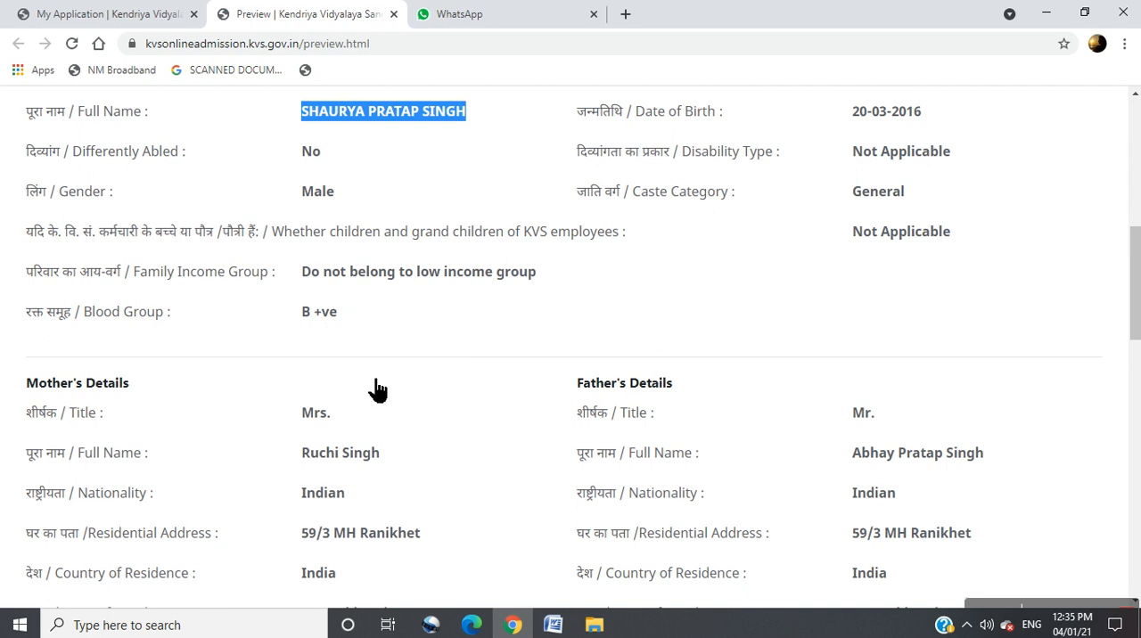
{"action": "scroll", "coordinate": [374, 390], "scroll_direction": "down", "scroll_amount": 2}
{"action": "scroll", "coordinate": [383, 419], "scroll_direction": "down", "scroll_amount": 8}
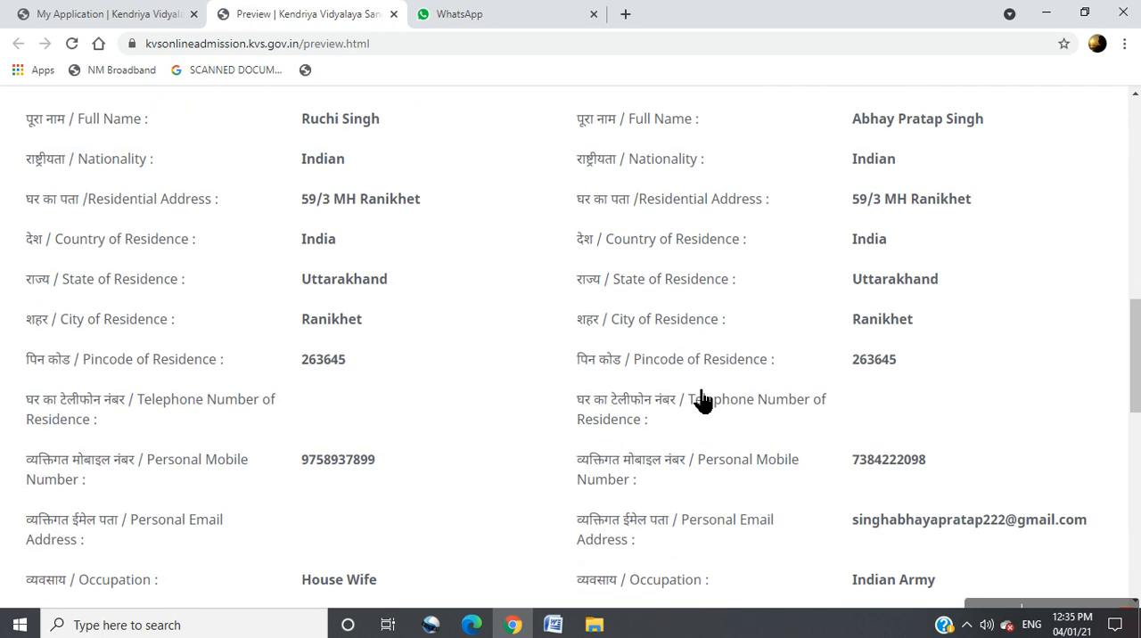
{"action": "scroll", "coordinate": [886, 431], "scroll_direction": "down", "scroll_amount": 4}
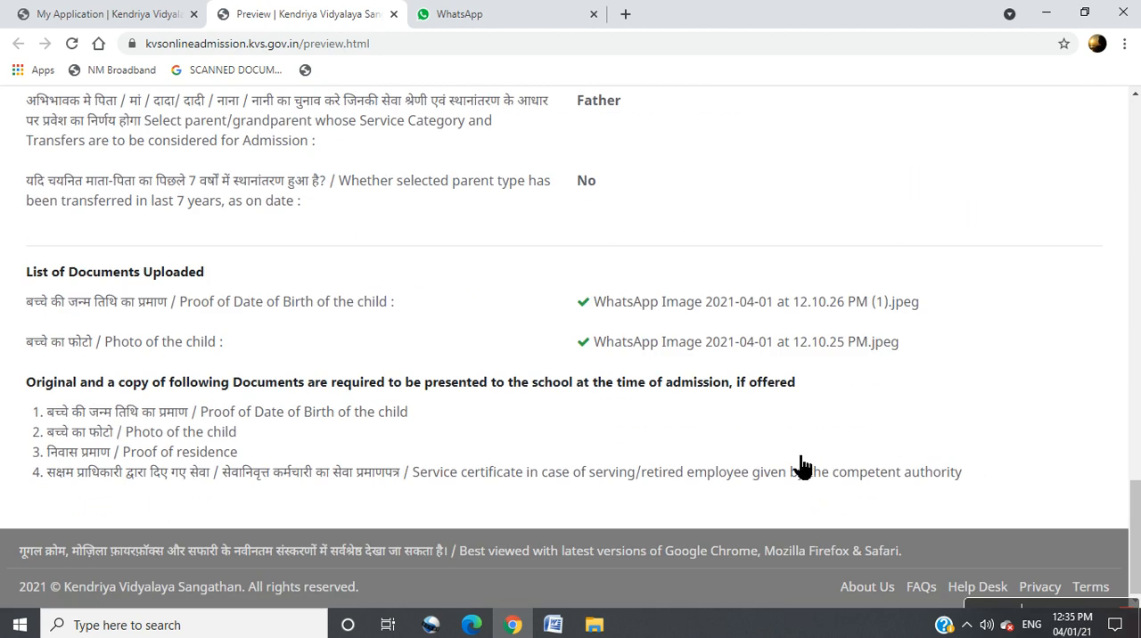
{"action": "scroll", "coordinate": [722, 459], "scroll_direction": "up", "scroll_amount": 20}
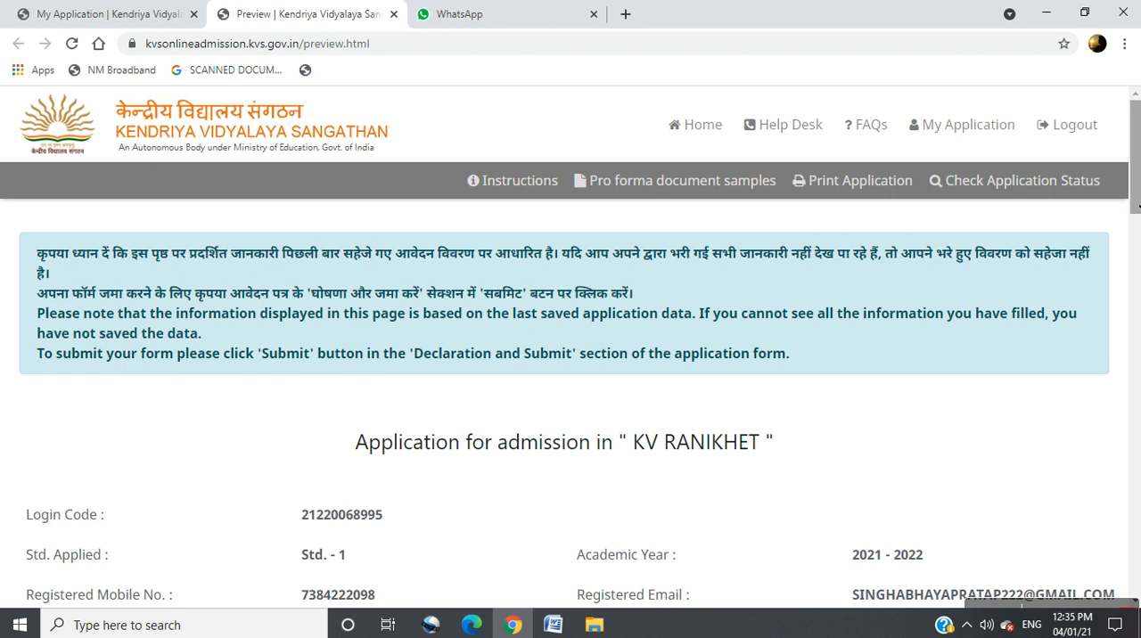
{"action": "left_click_drag", "start_coordinate": [1135, 208], "coordinate": [1134, 590]}
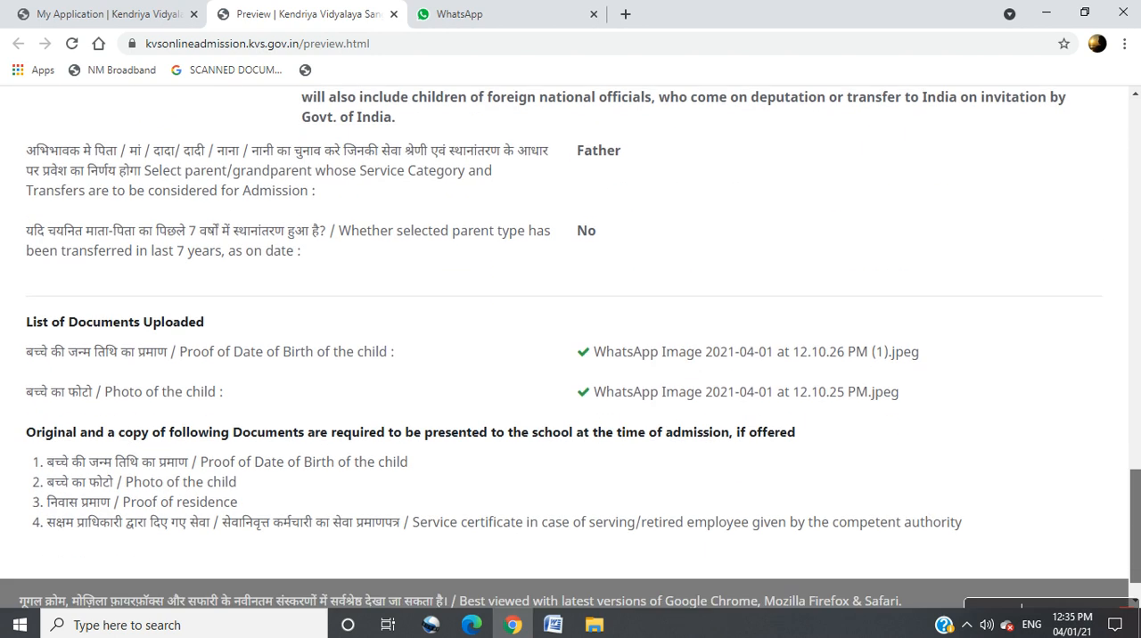
{"action": "scroll", "coordinate": [410, 526], "scroll_direction": "down", "scroll_amount": 1}
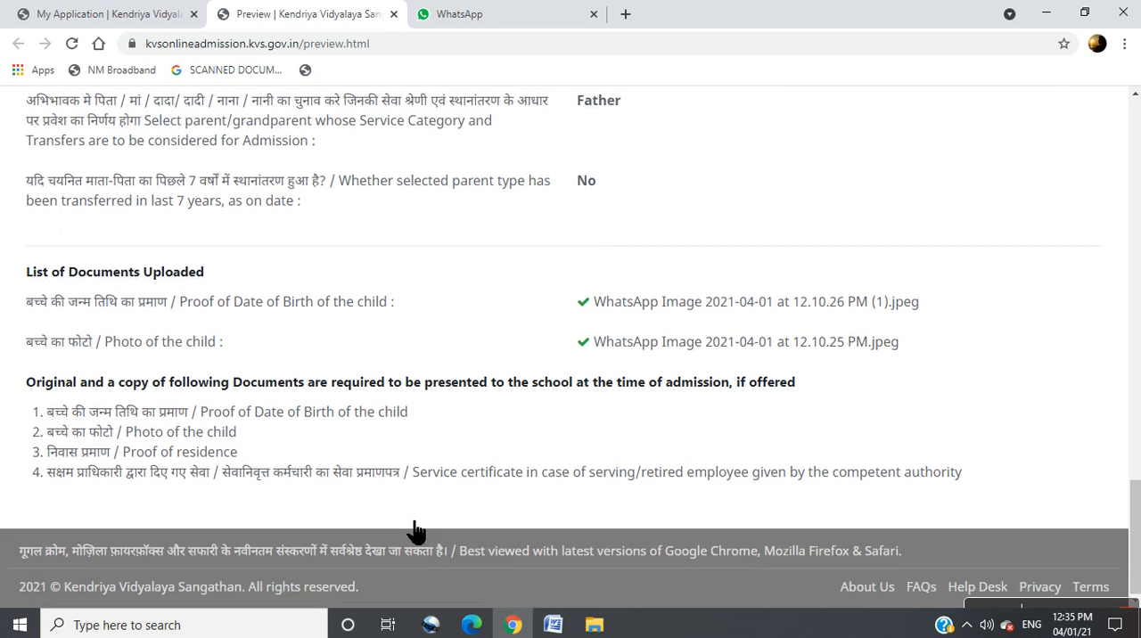
{"action": "scroll", "coordinate": [661, 520], "scroll_direction": "up", "scroll_amount": 5}
{"action": "scroll", "coordinate": [659, 513], "scroll_direction": "up", "scroll_amount": 10}
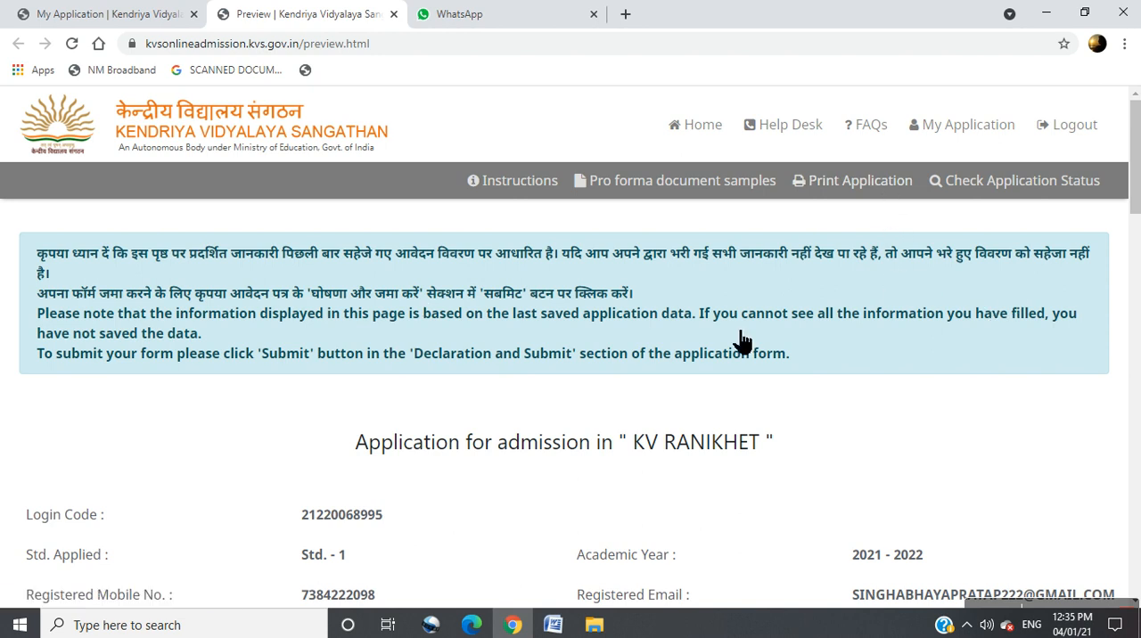
- Open the Print Application page from the preview and look through its school details
{"action": "scroll", "coordinate": [739, 336], "scroll_direction": "down", "scroll_amount": 3}
{"action": "scroll", "coordinate": [776, 285], "scroll_direction": "up", "scroll_amount": 3}
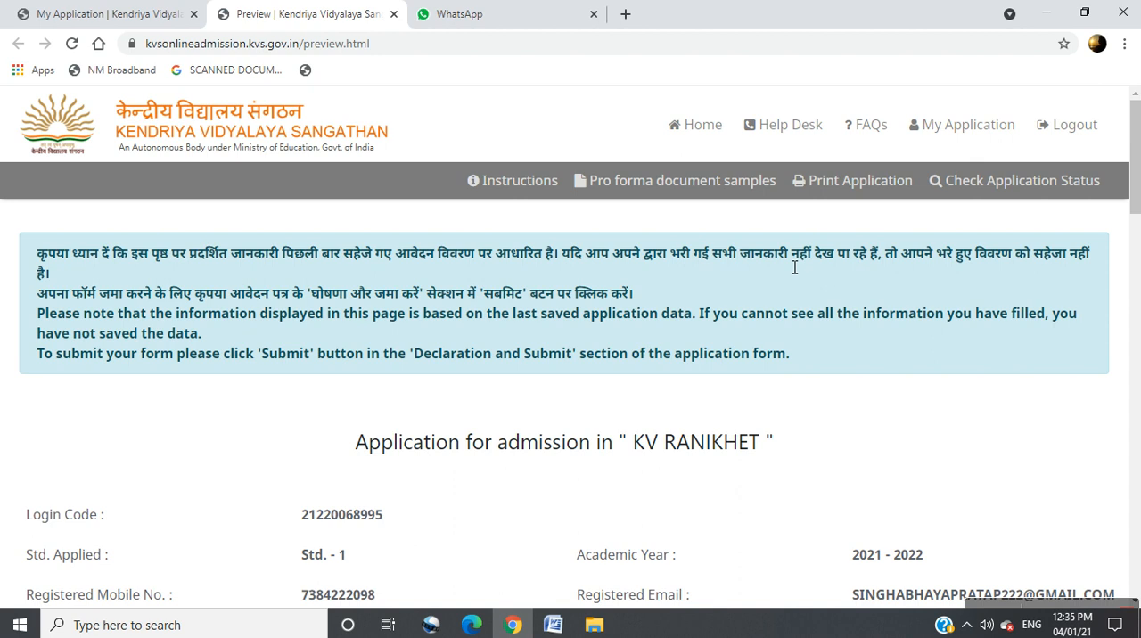
{"action": "left_click", "coordinate": [858, 183]}
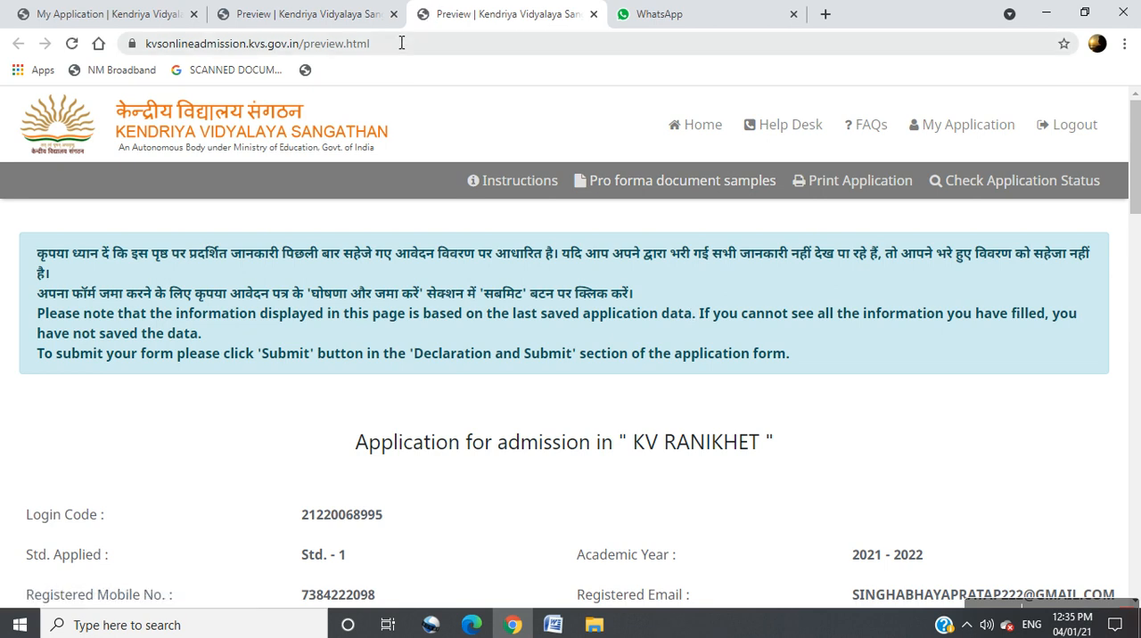
{"action": "scroll", "coordinate": [499, 219], "scroll_direction": "down", "scroll_amount": 15}
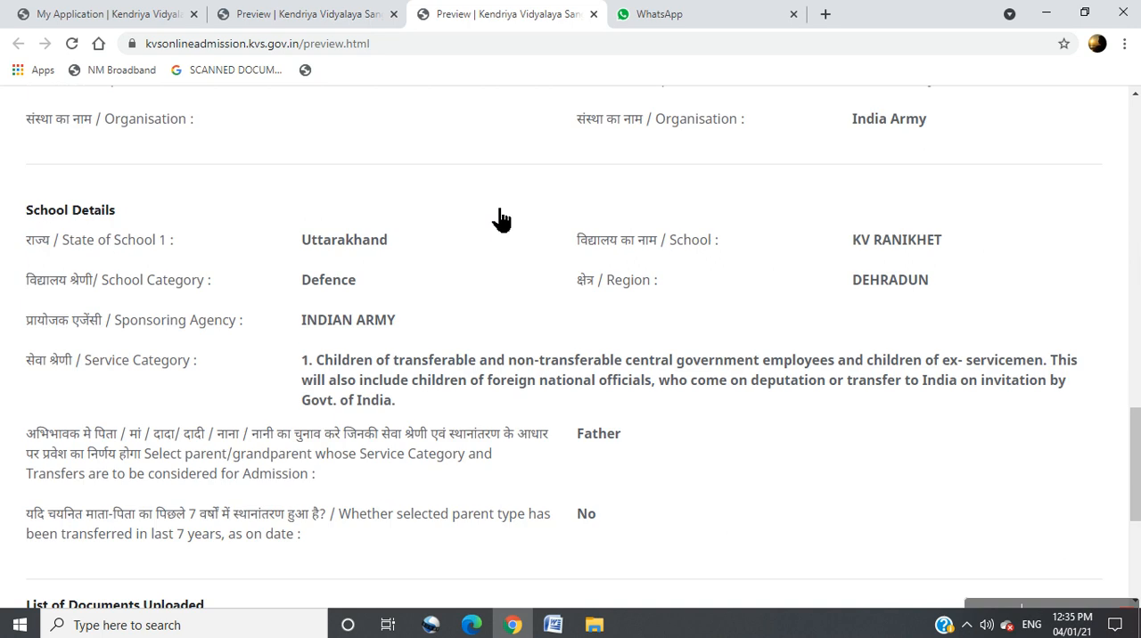
{"action": "scroll", "coordinate": [501, 220], "scroll_direction": "up", "scroll_amount": 15}
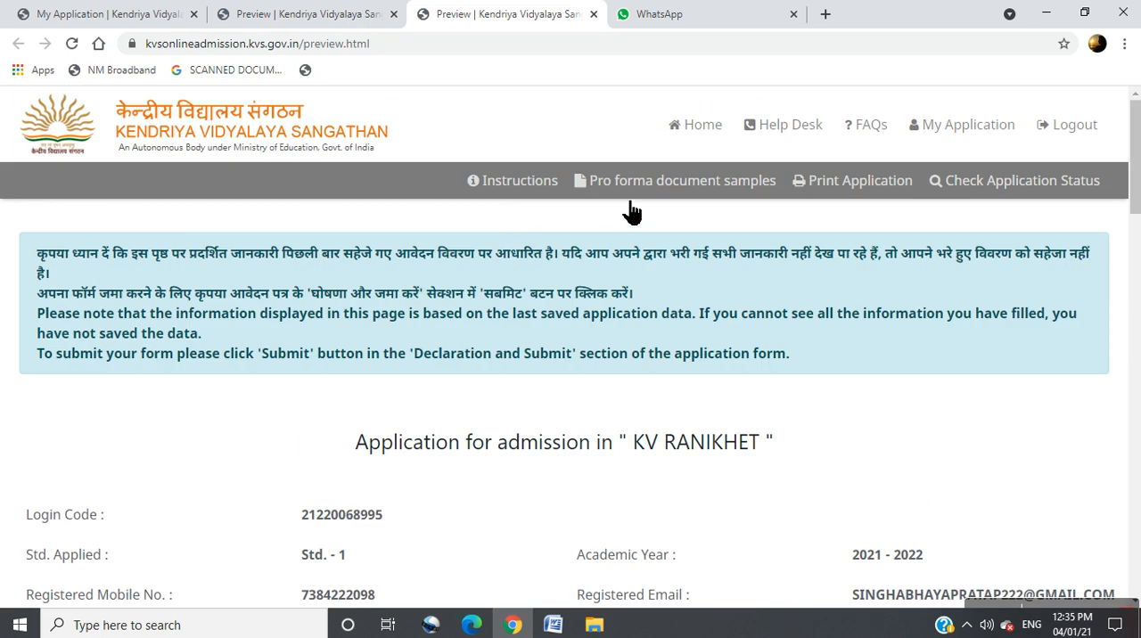
- Return to the application's declaration stage, submit the application and confirm the submission
{"action": "left_click", "coordinate": [294, 14]}
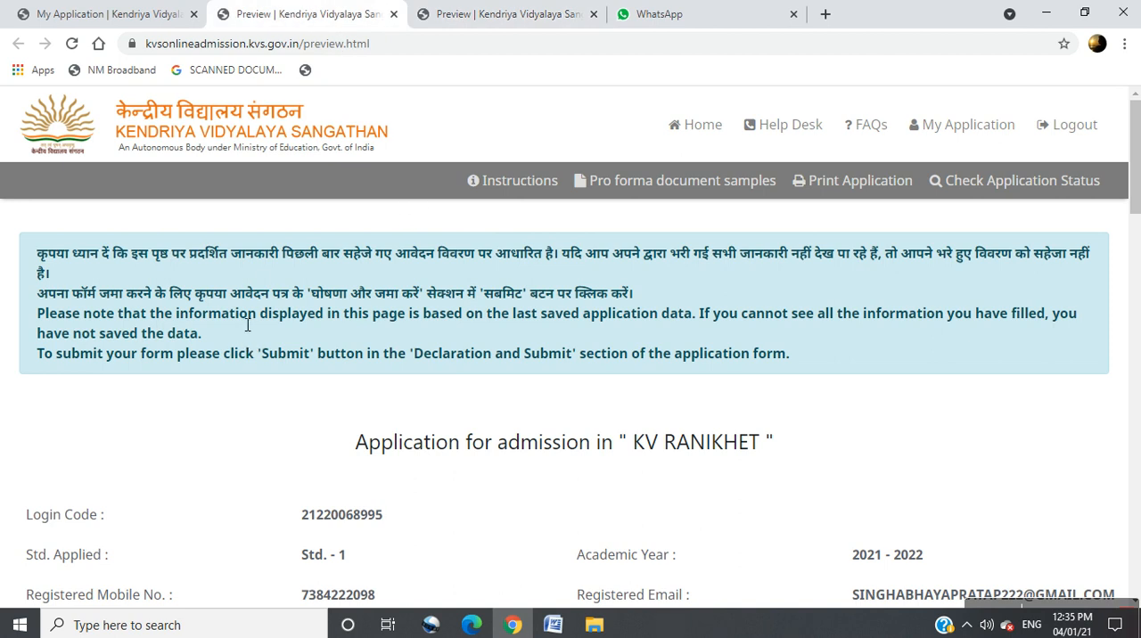
{"action": "key", "text": "ctrl+shift+Tab"}
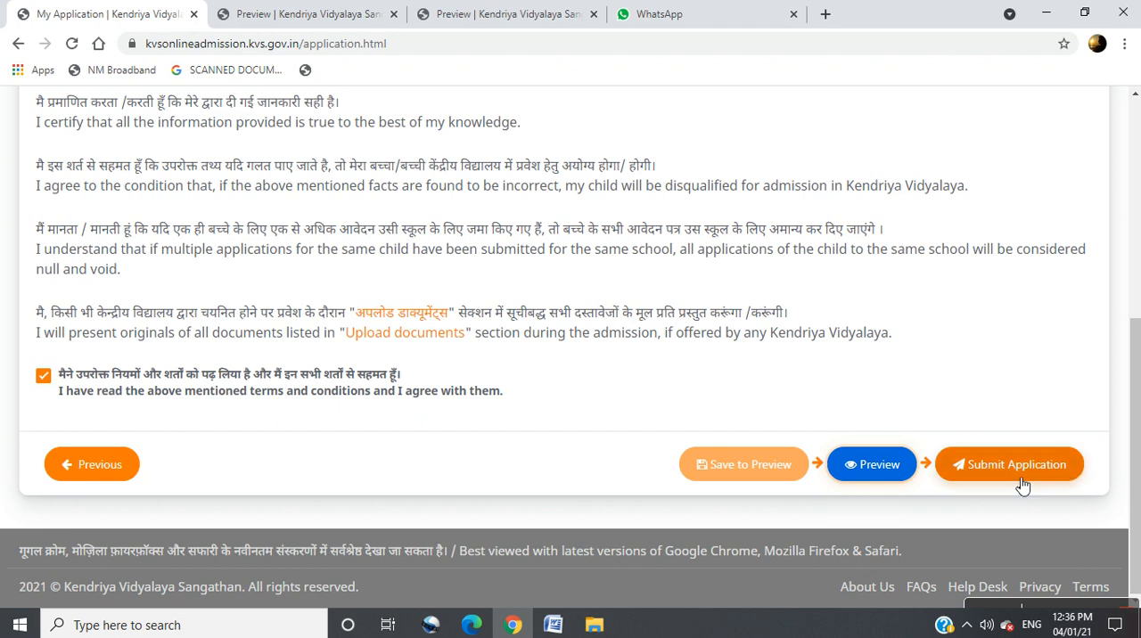
{"action": "left_click", "coordinate": [993, 473]}
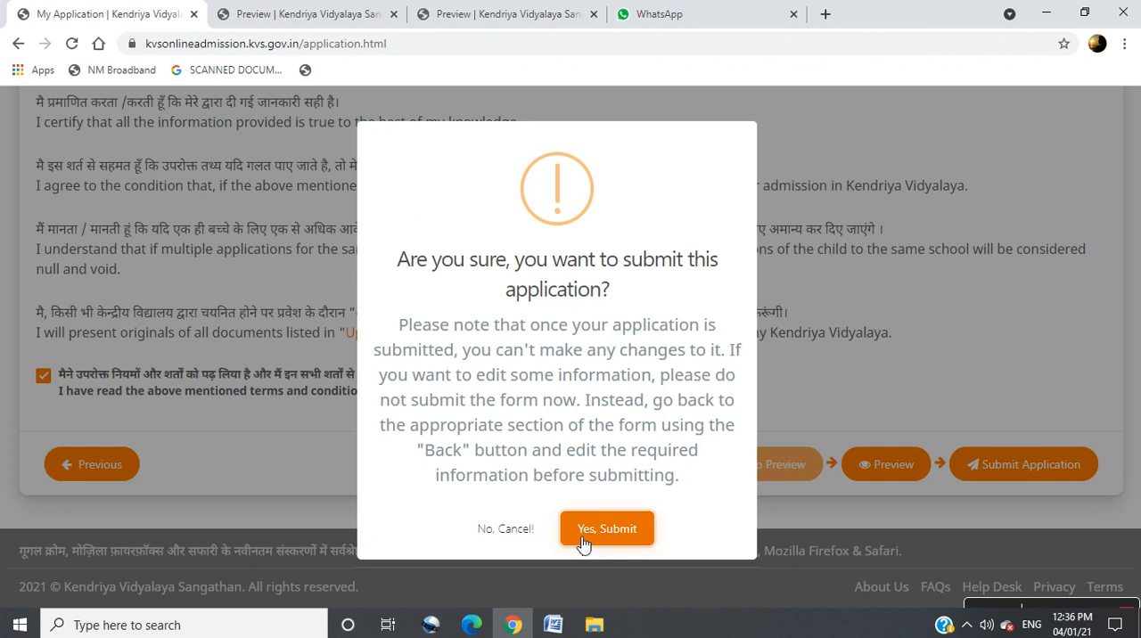
{"action": "left_click", "coordinate": [594, 533]}
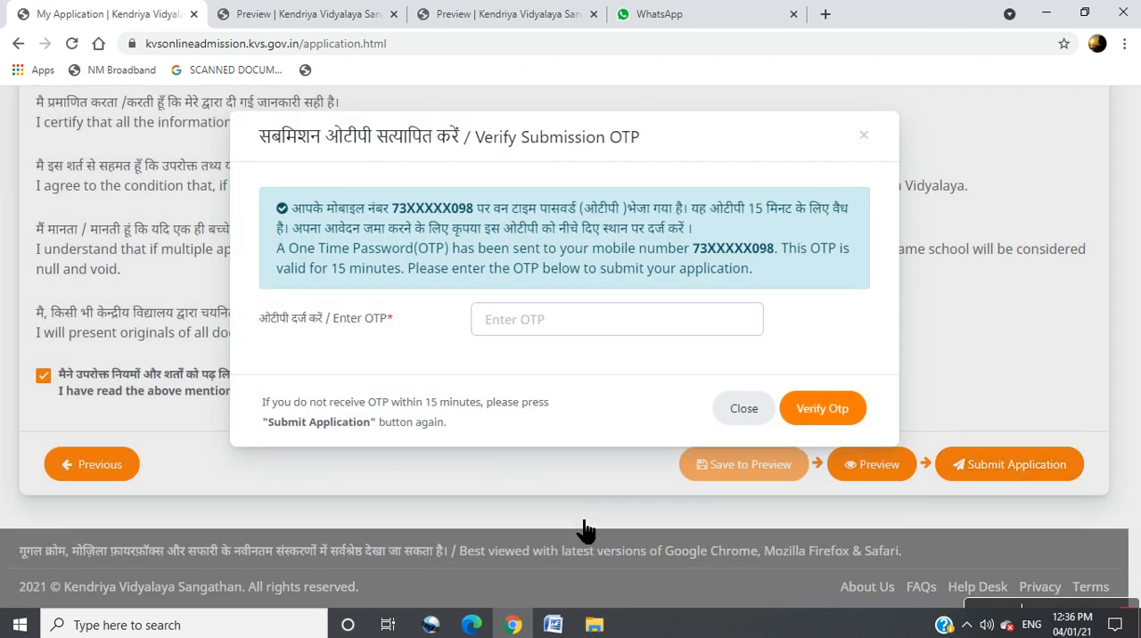
- Enter the submission OTP sent to the registered mobile number and verify it
{"action": "left_click", "coordinate": [505, 321]}
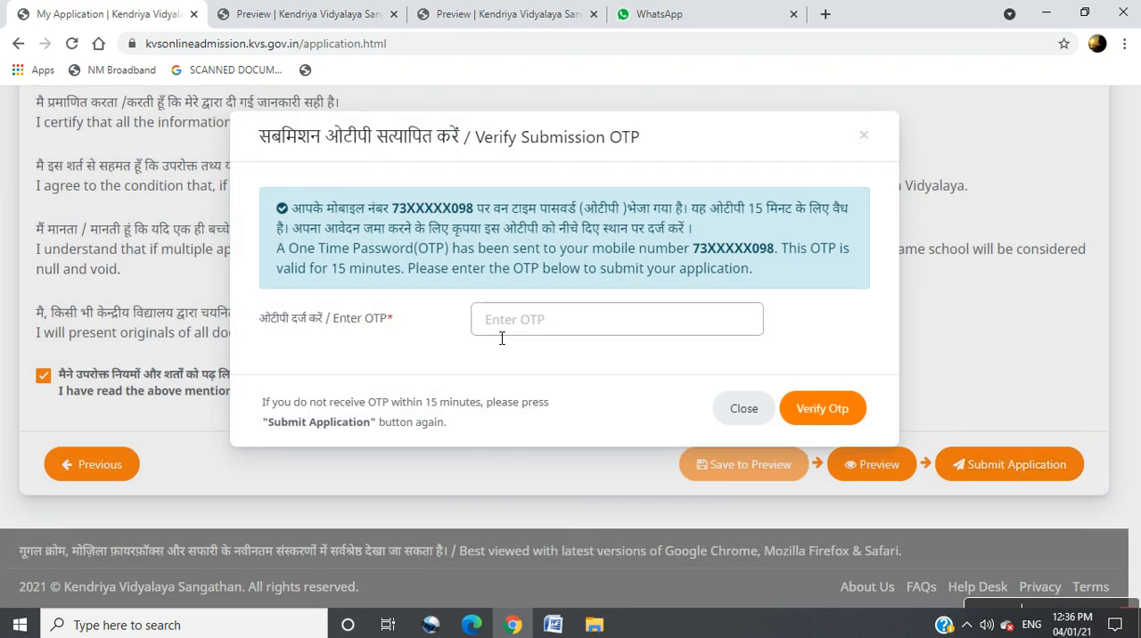
{"action": "left_click", "coordinate": [506, 323]}
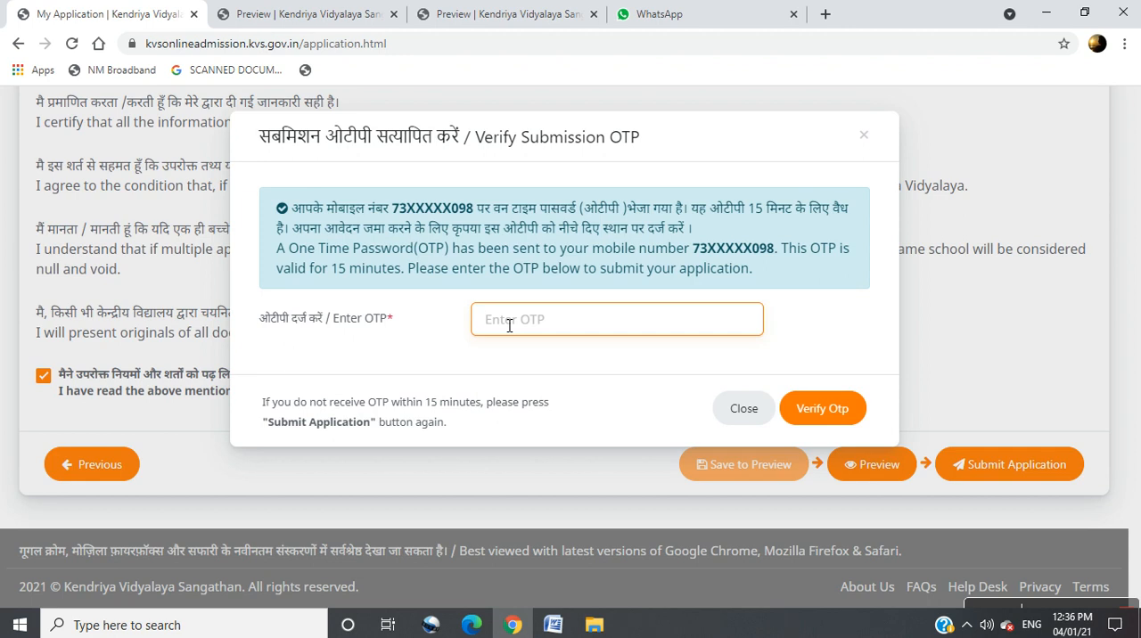
{"action": "left_click", "coordinate": [805, 409]}
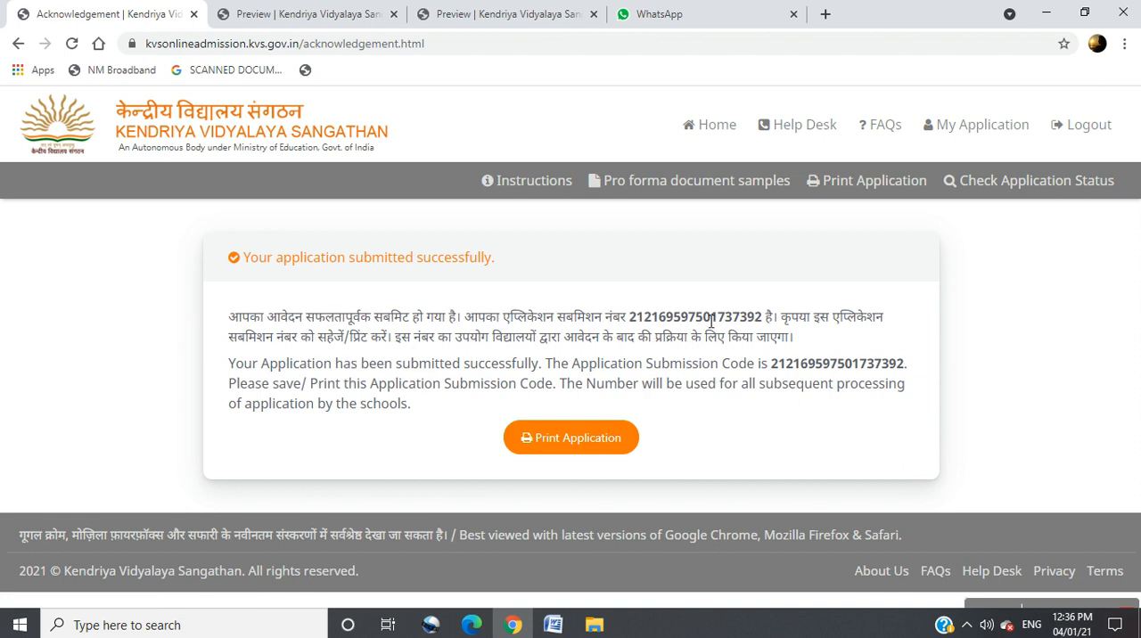
- Open the submitted application for printing and check the pages in the print preview
{"action": "left_click", "coordinate": [599, 450]}
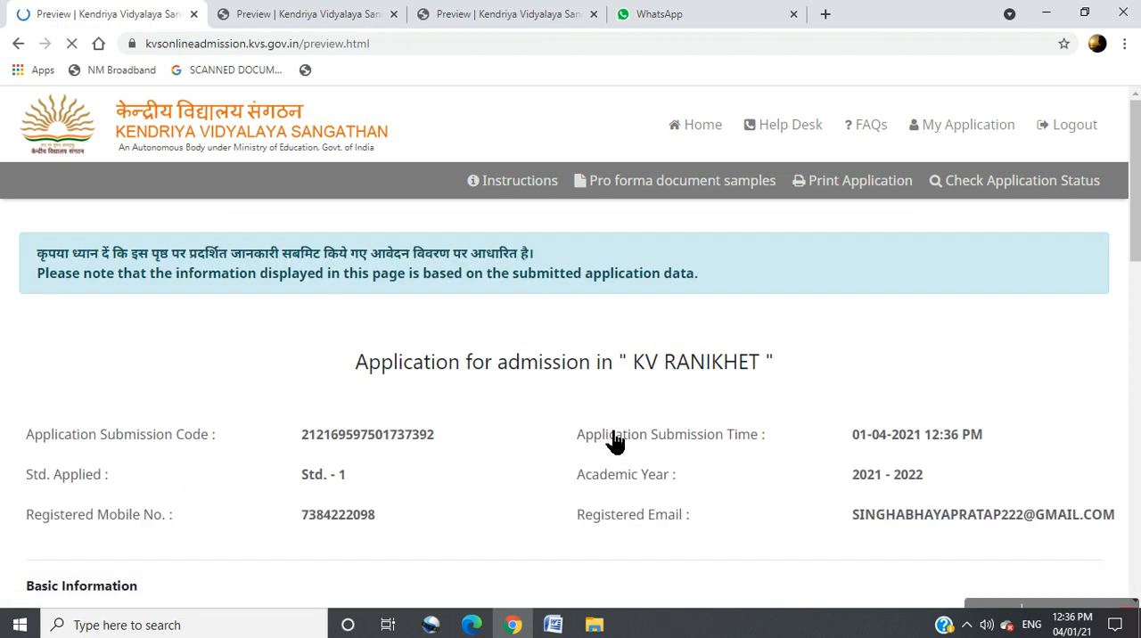
{"action": "scroll", "coordinate": [615, 446], "scroll_direction": "down", "scroll_amount": 15}
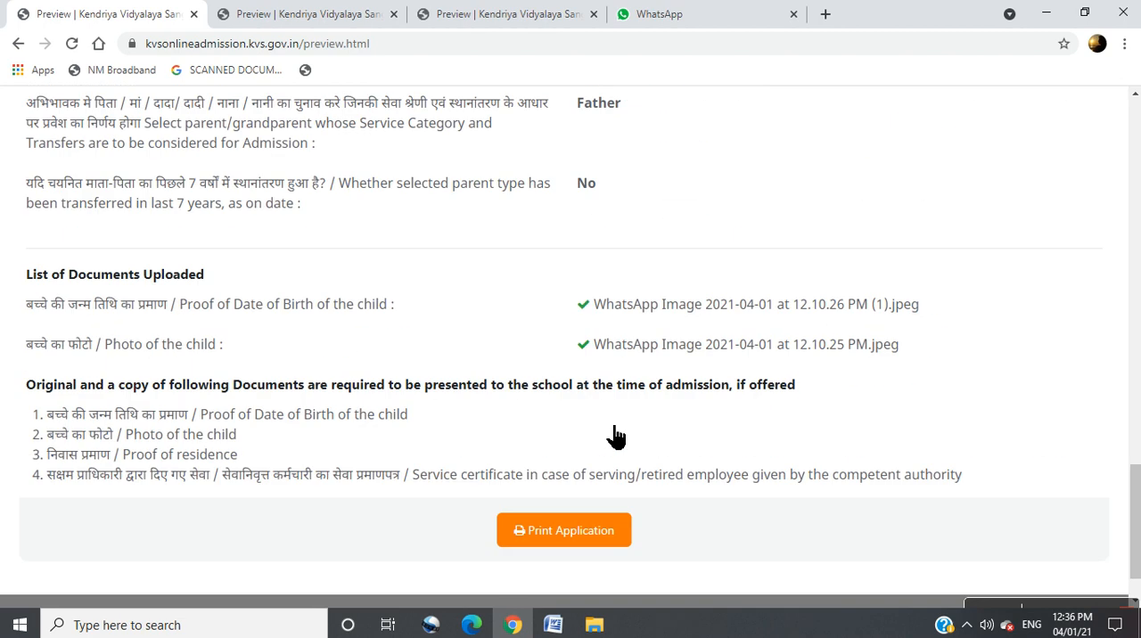
{"action": "left_click", "coordinate": [556, 540]}
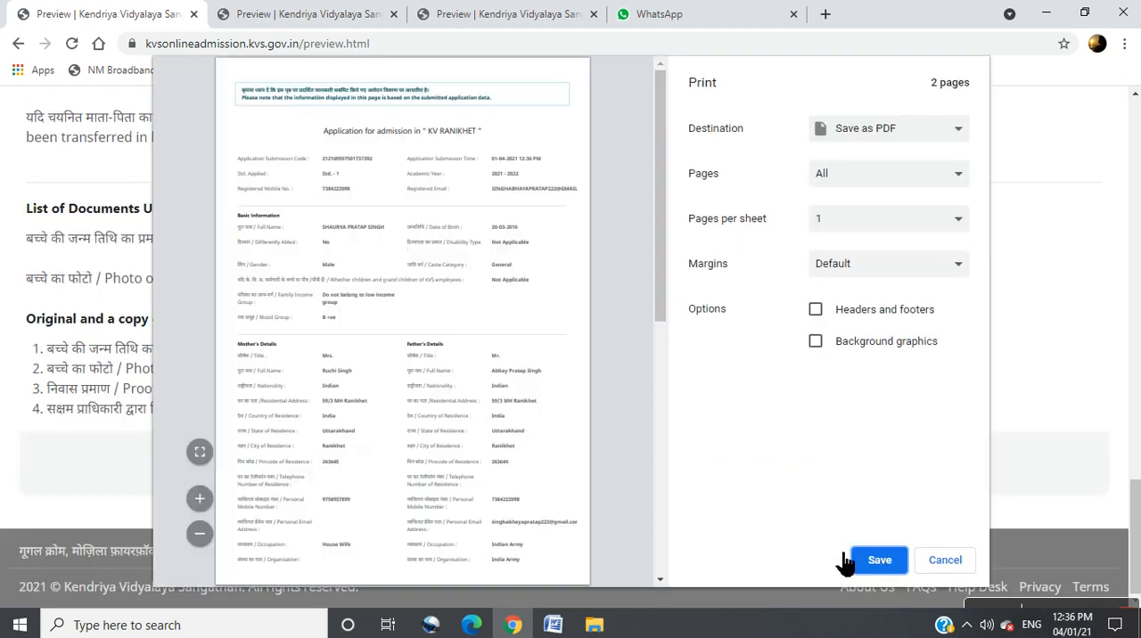
{"action": "scroll", "coordinate": [586, 473], "scroll_direction": "down", "scroll_amount": 10}
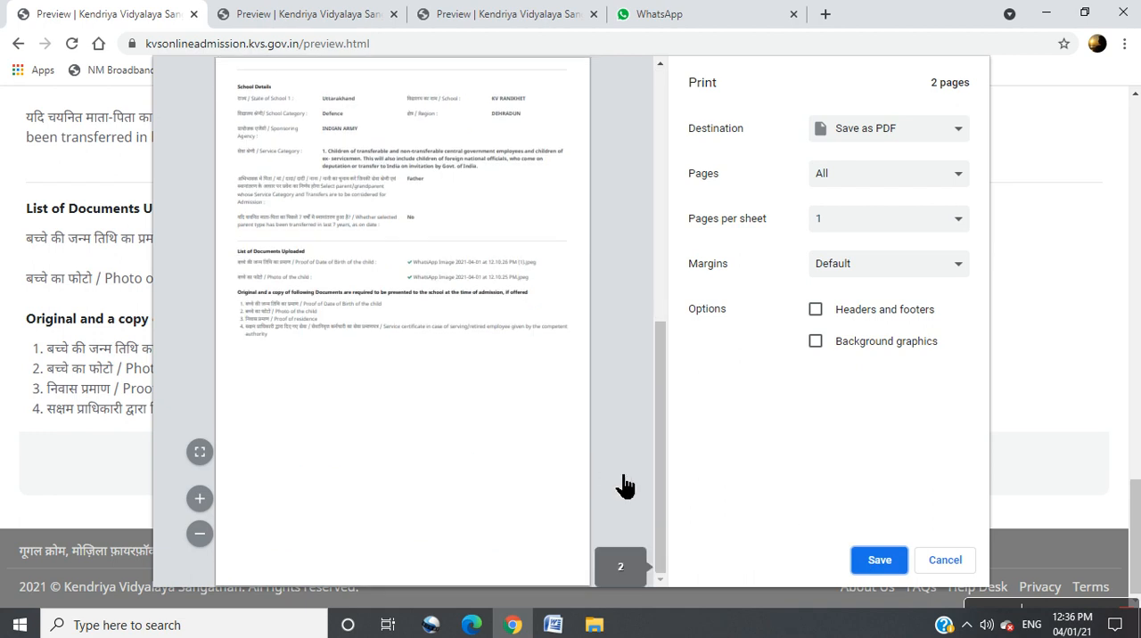
- Save the submitted application as a PDF on the Desktop with a file name beginning with App_Sh
{"action": "left_click", "coordinate": [879, 565]}
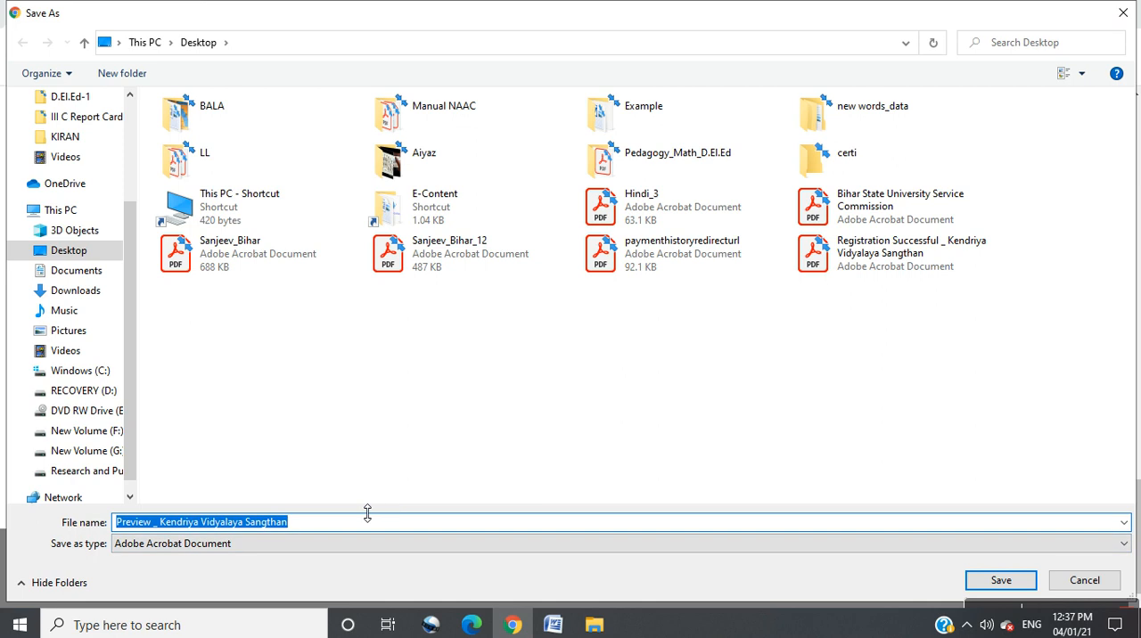
{"action": "type", "text": "App_Sharya"}
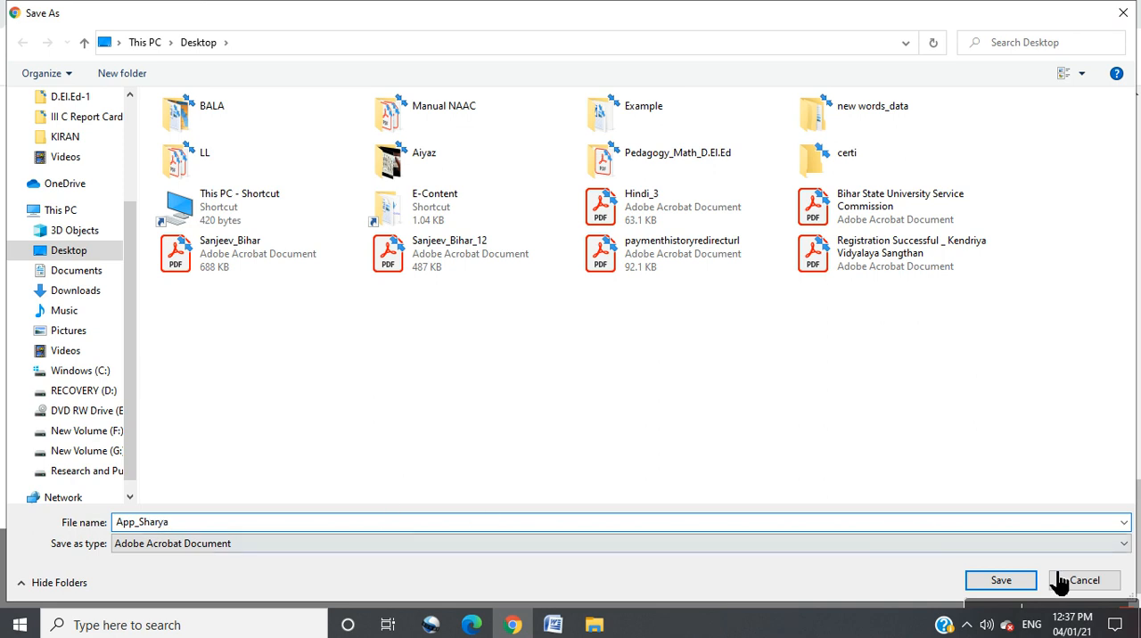
{"action": "left_click", "coordinate": [1012, 584]}
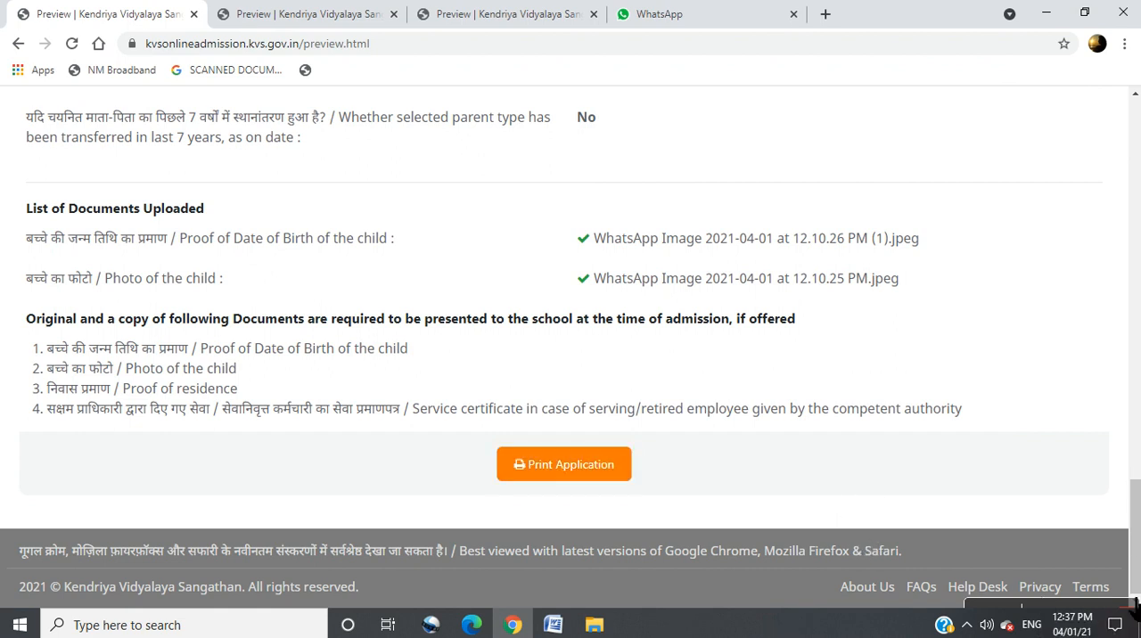
{"action": "mouse_move", "coordinate": [1125, 615]}
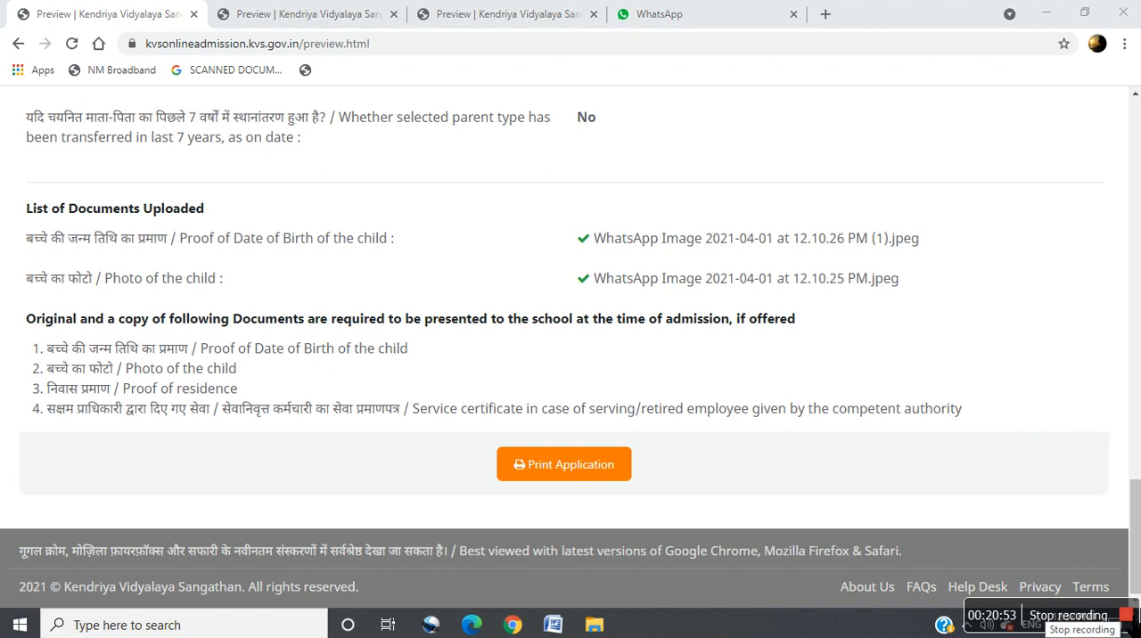